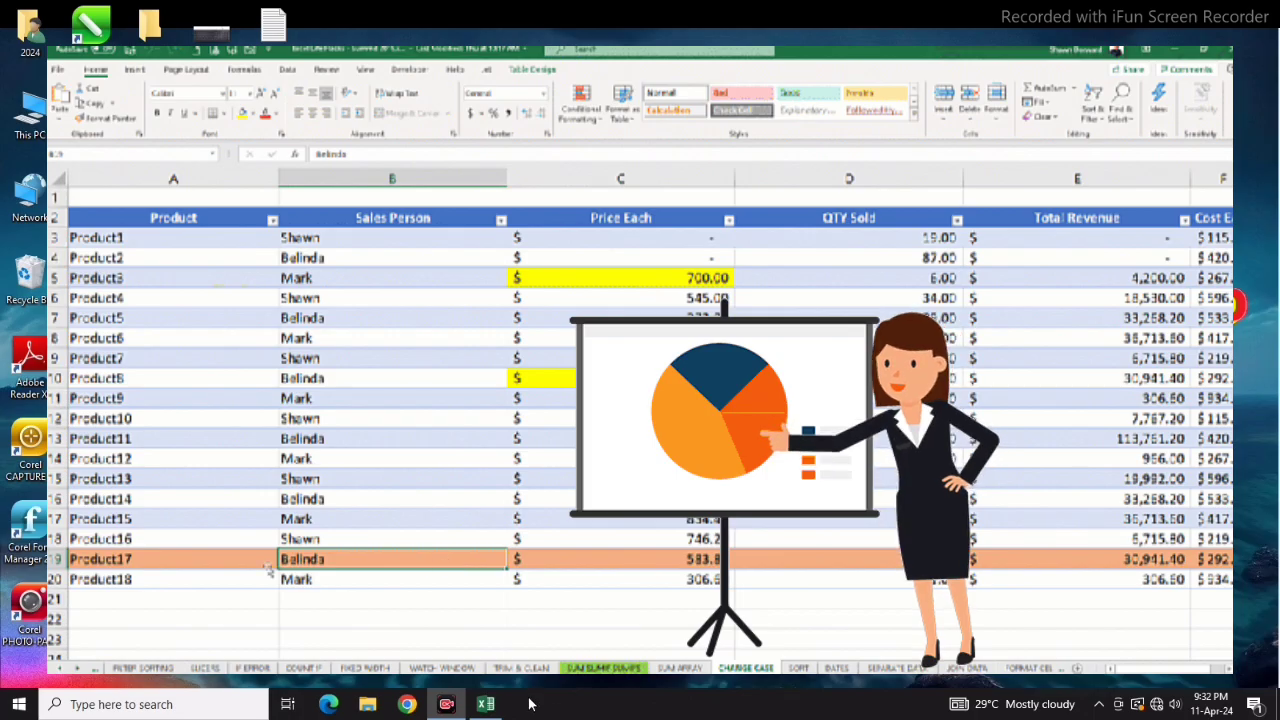
Step: Switch to the "formula function" workbook in Excel, and on its LOOKUP sheet enter Table 1's fifth employee ID in Exmp 1's cell H8
click(485, 704)
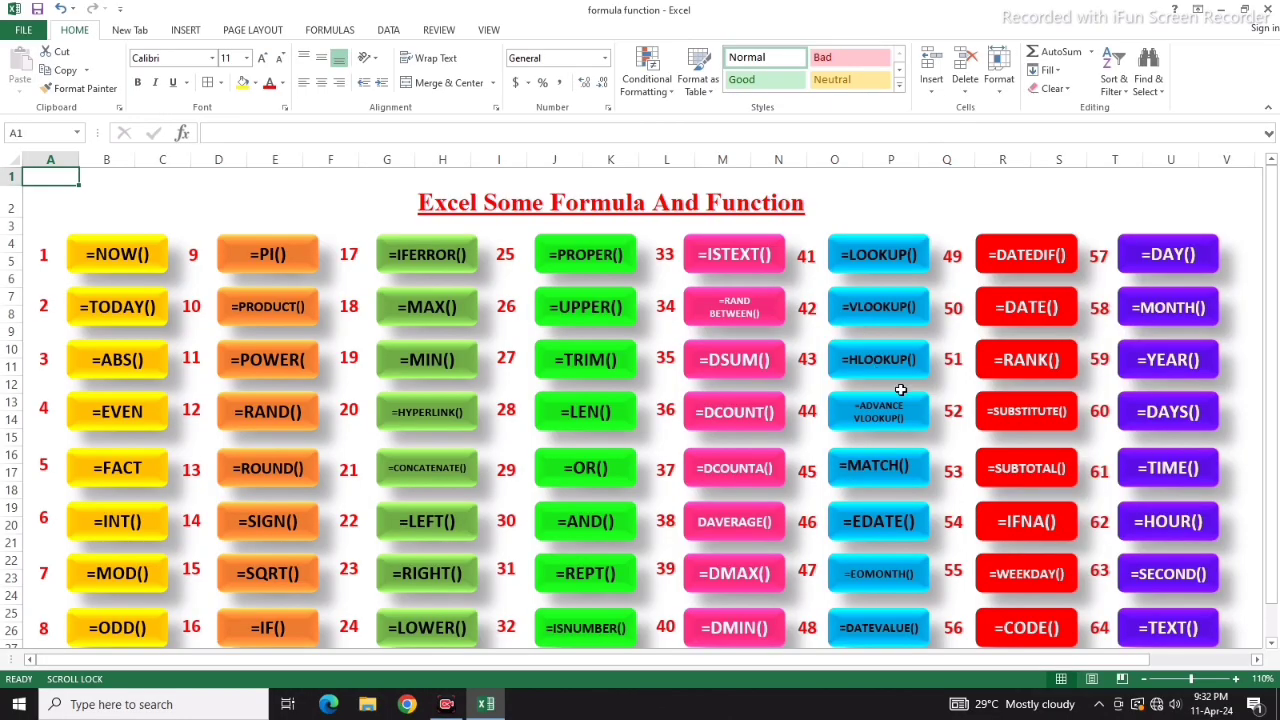
click(884, 268)
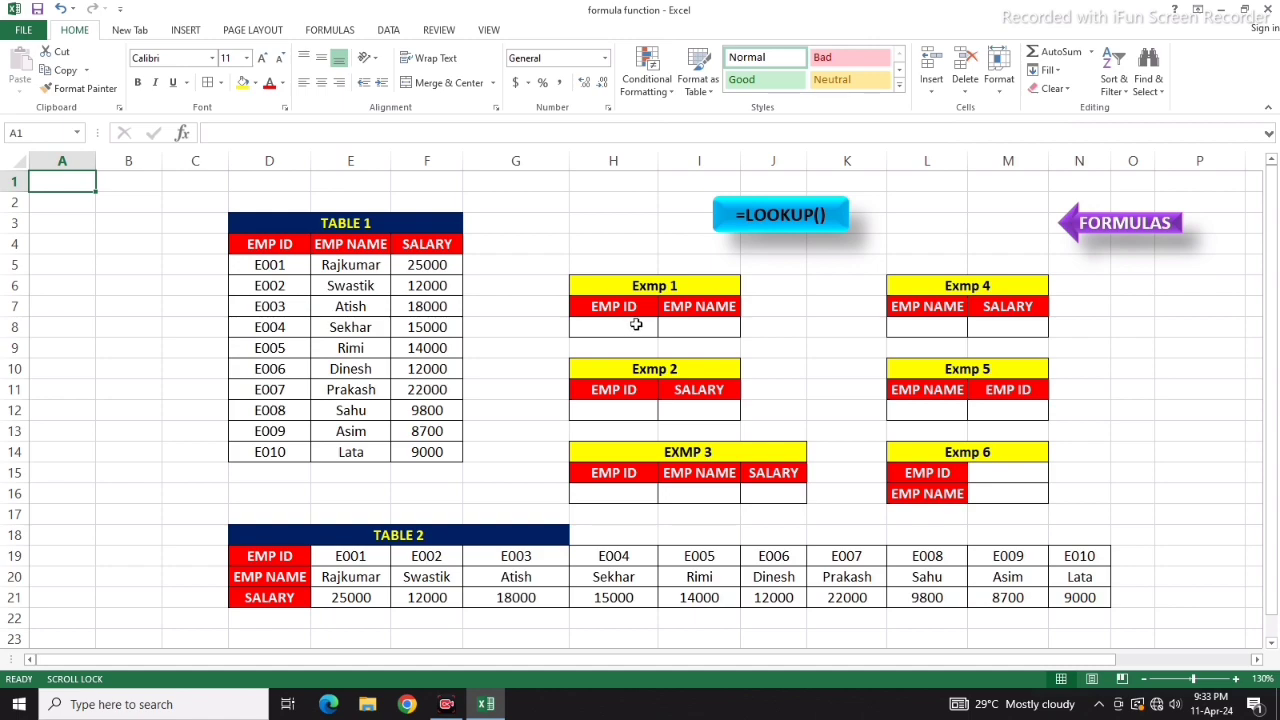
click(603, 328)
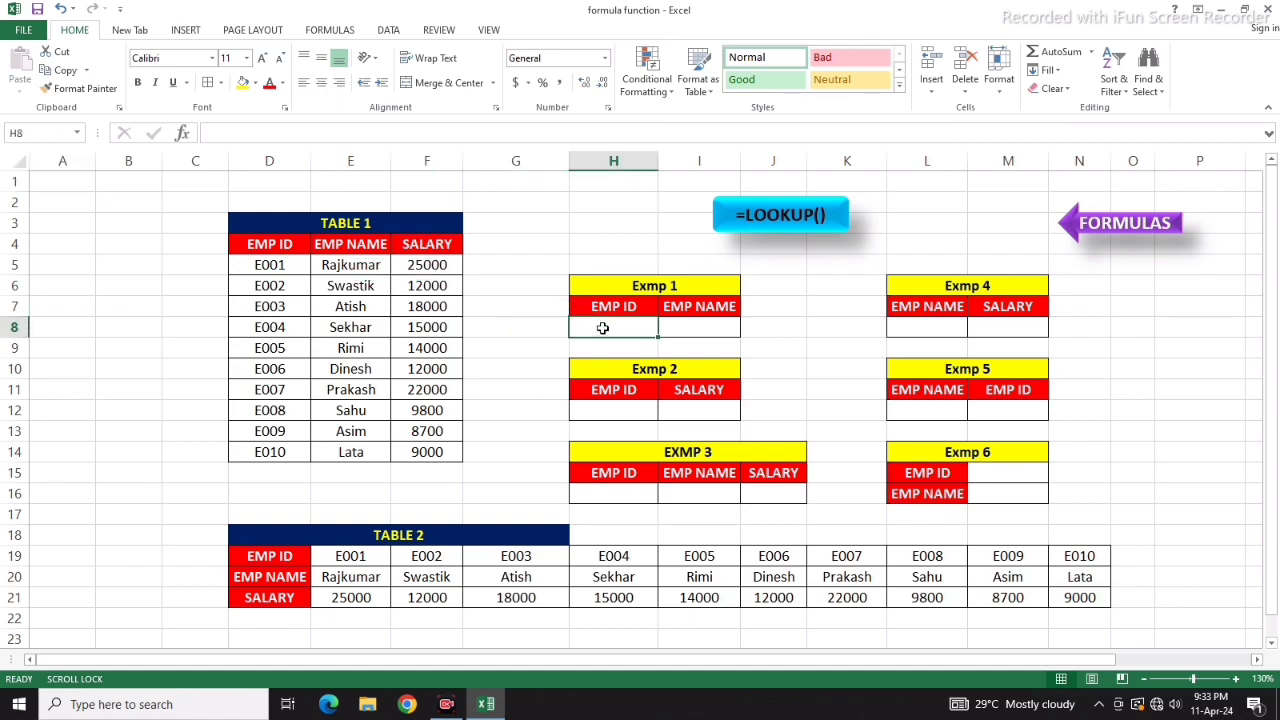
text(E)
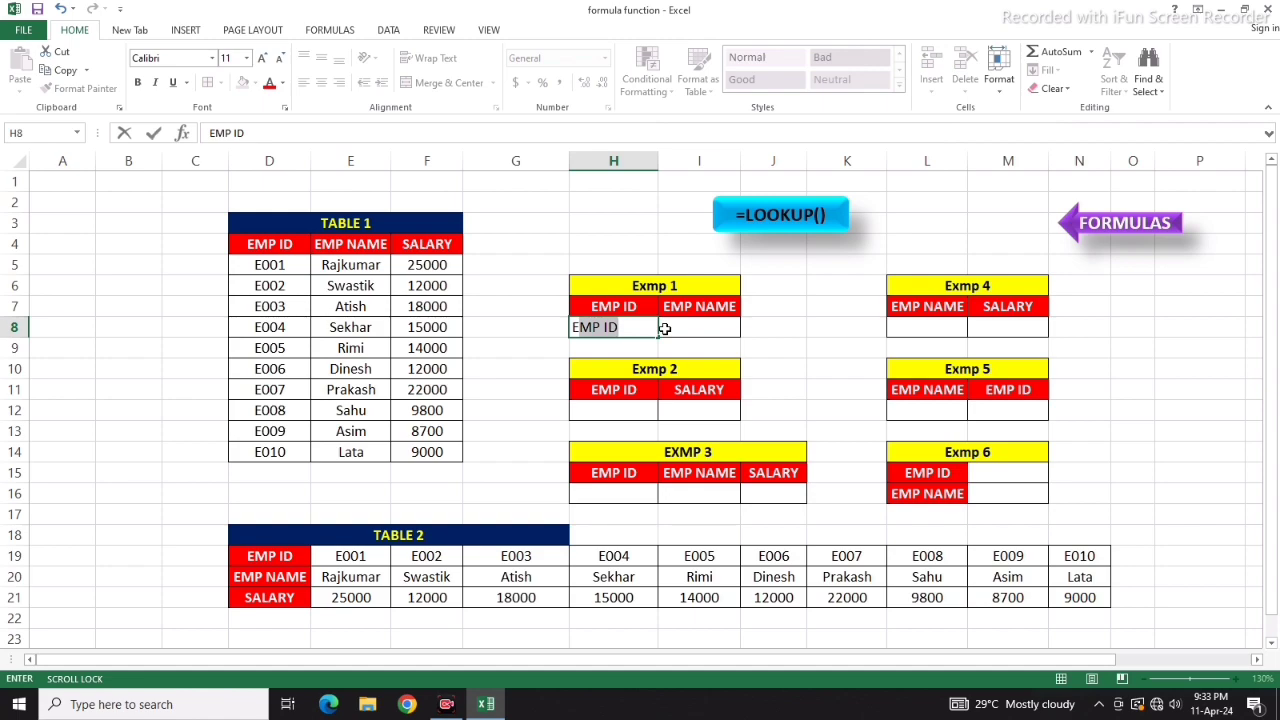
text(005)
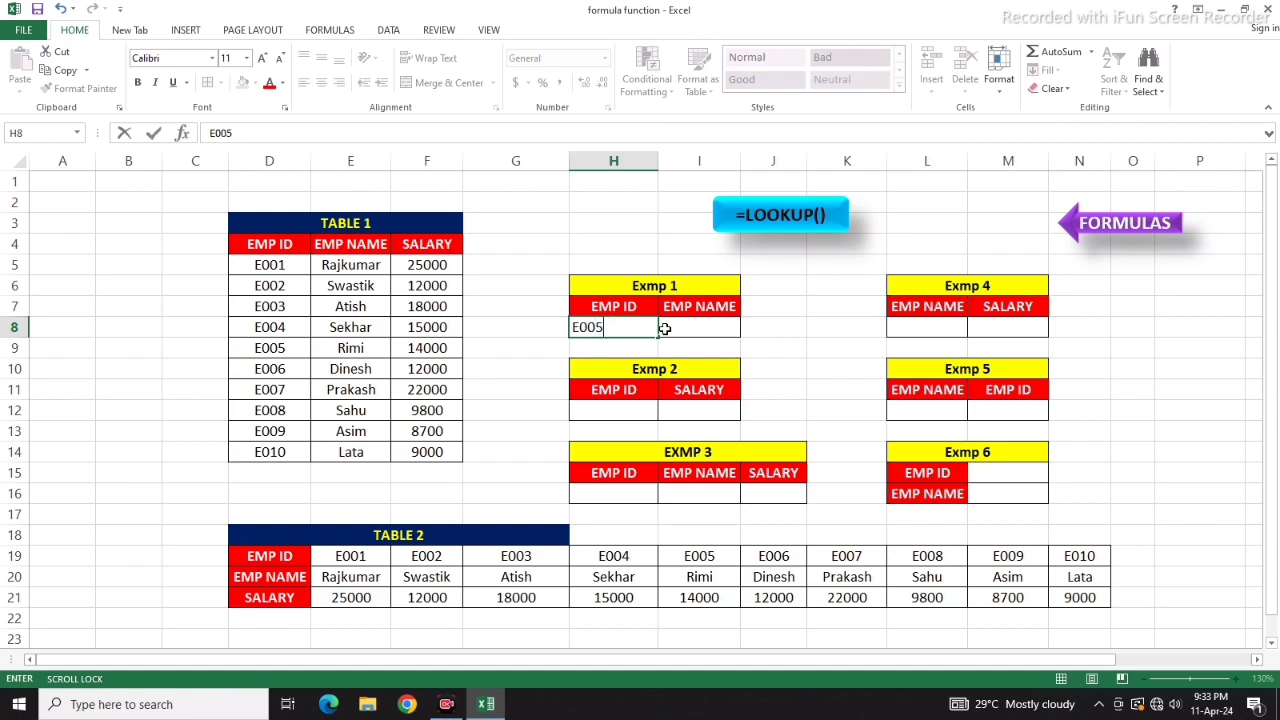
Step: Look up Exmp 1's employee name in I8 with the formula =LOOKUP(H8,D5:E14)
click(703, 324)
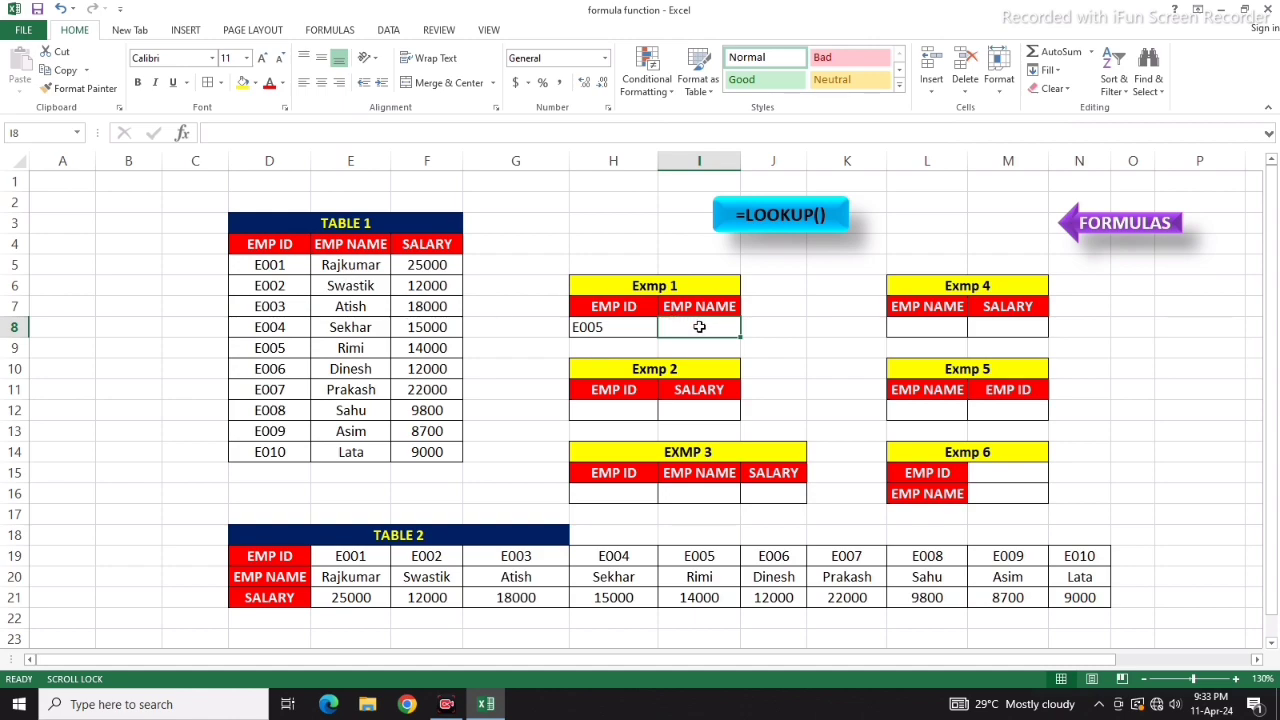
text(=)
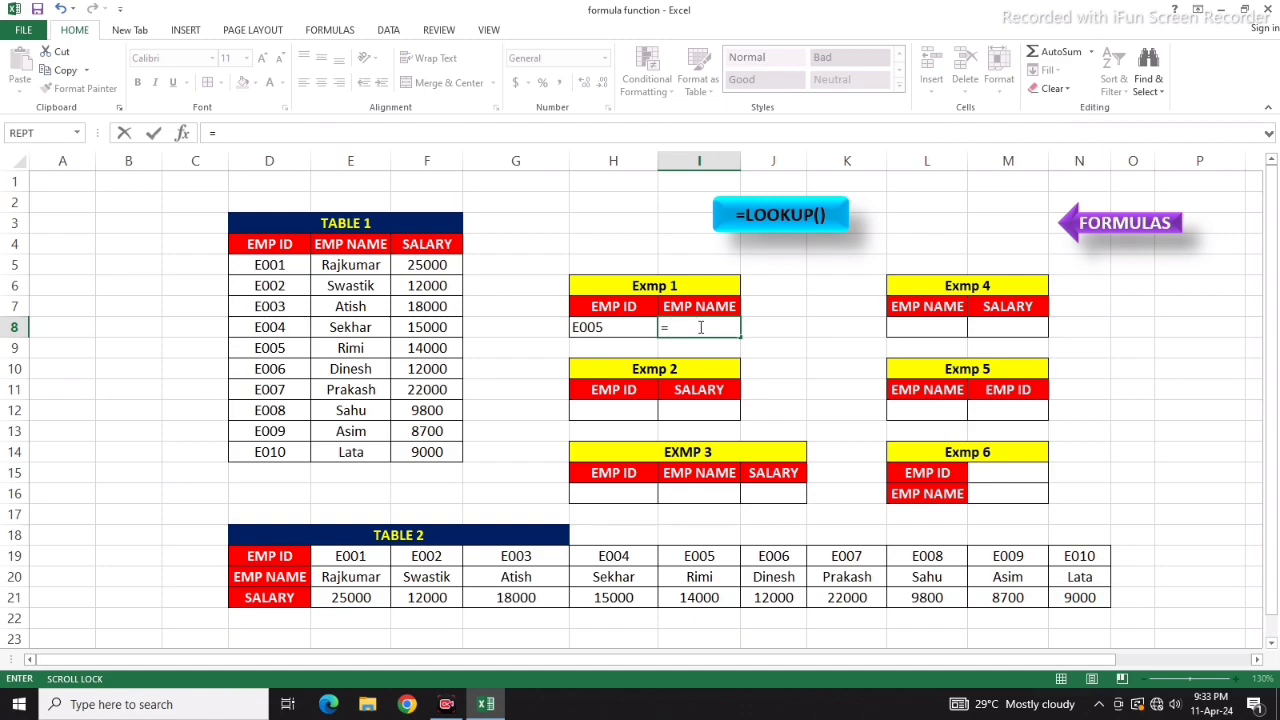
text(L)
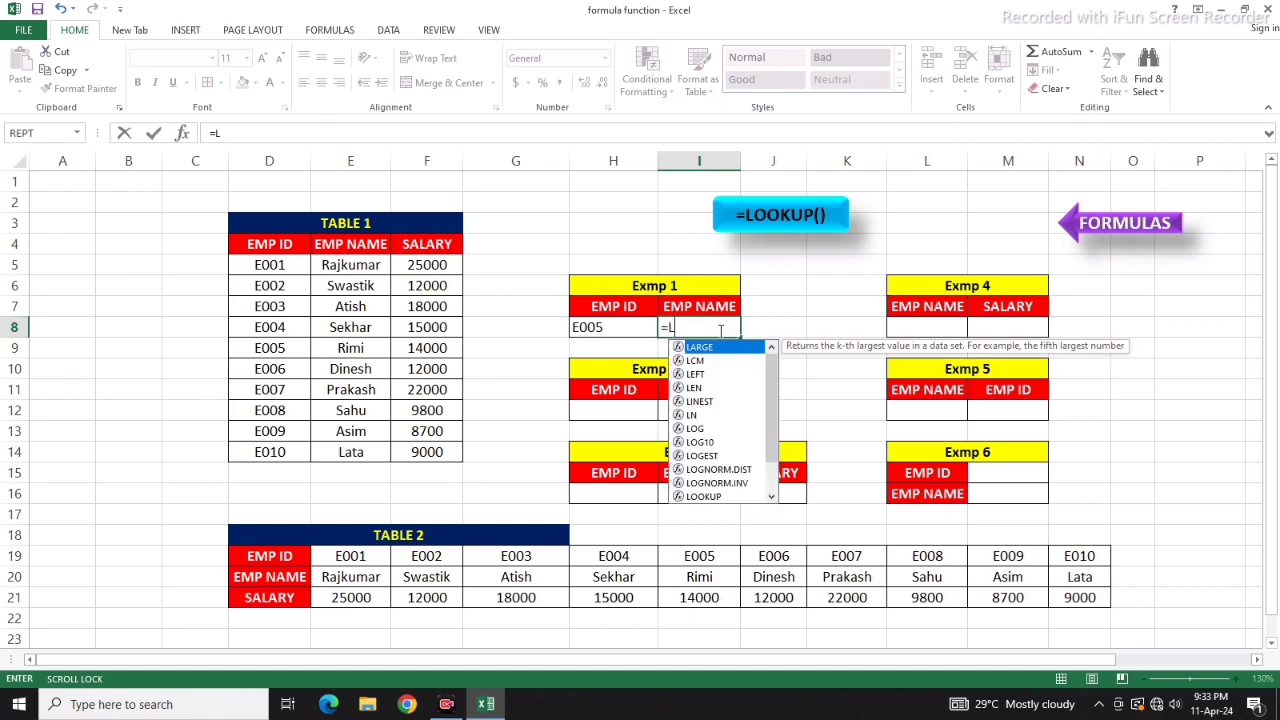
text(OOKU)
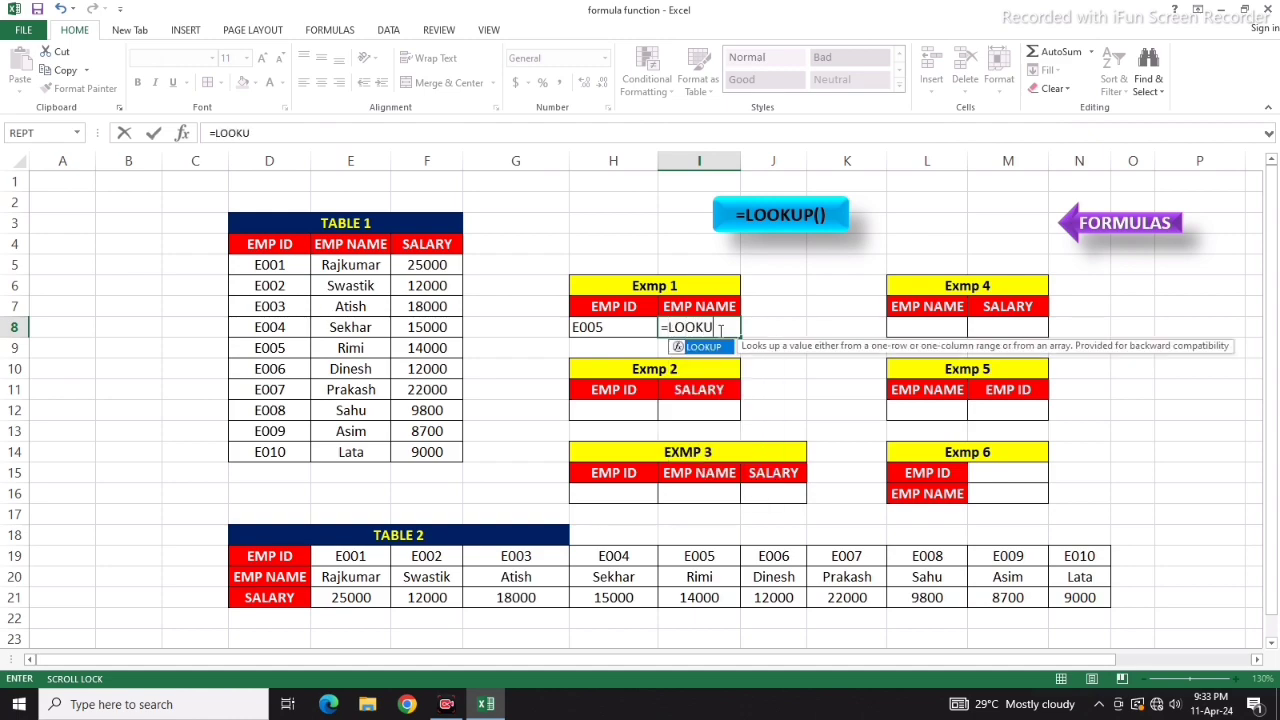
text(P()
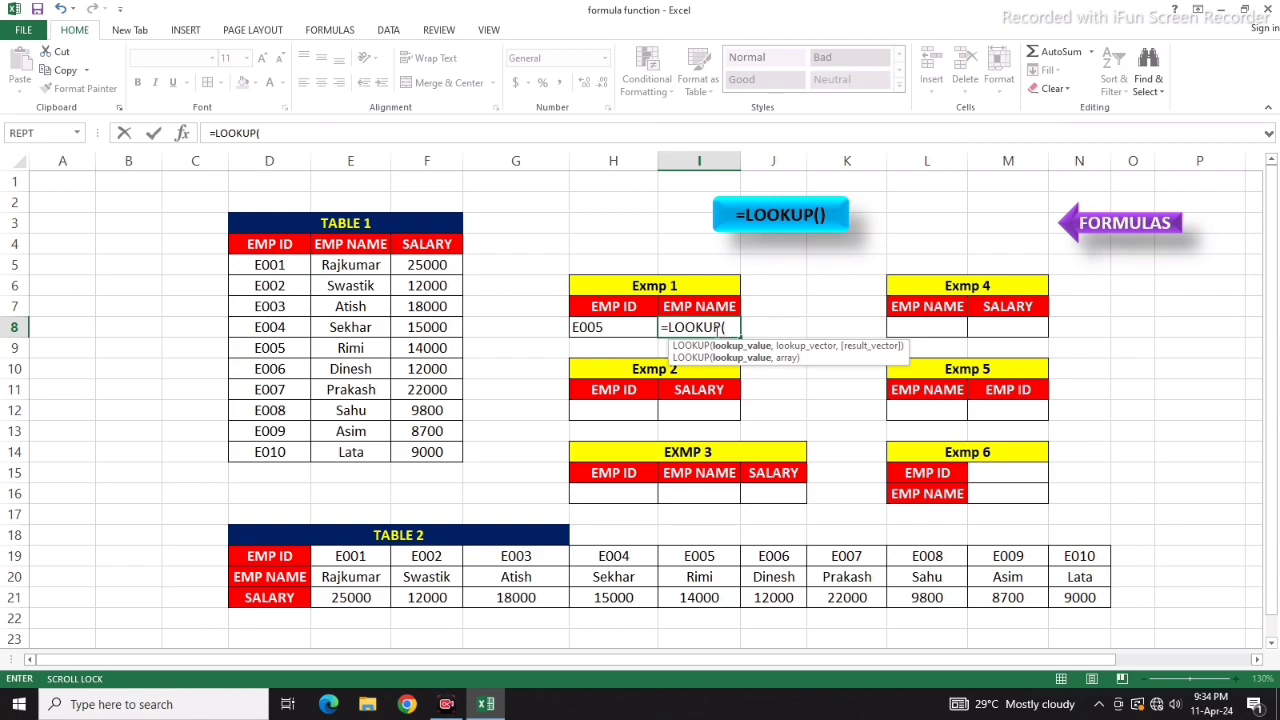
click(597, 328)
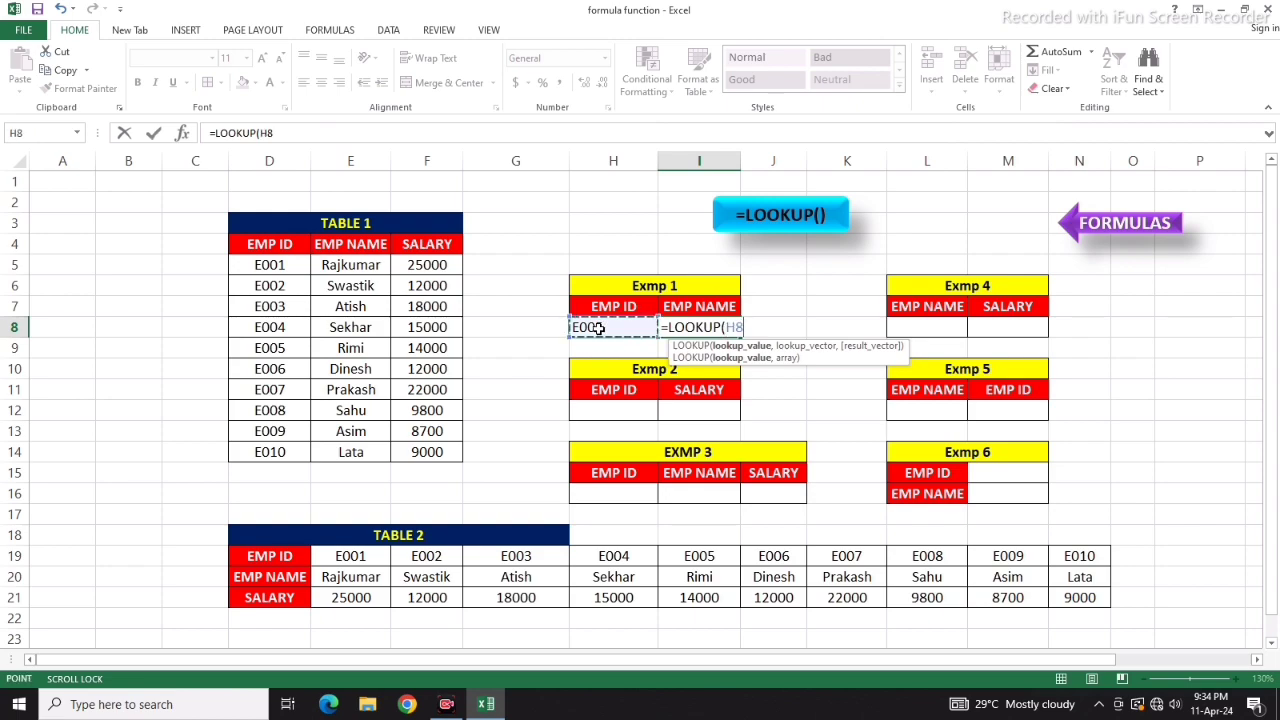
text(,)
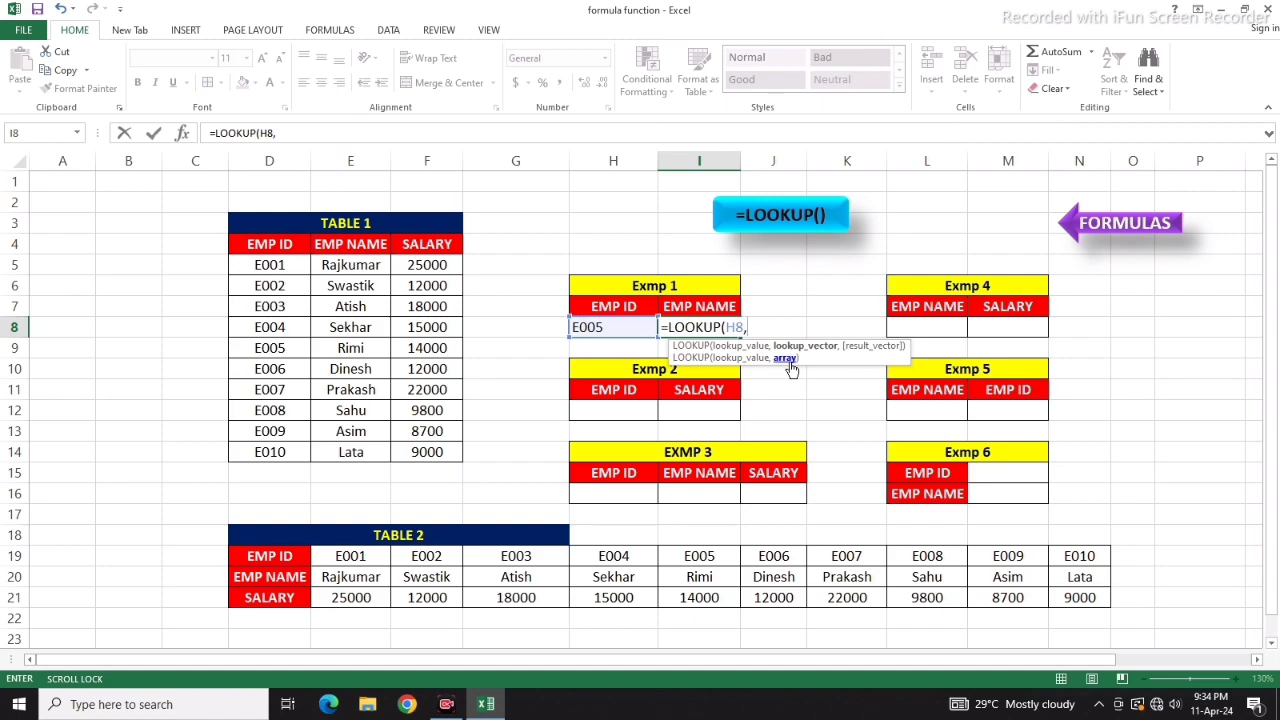
drag(427, 452, 283, 247)
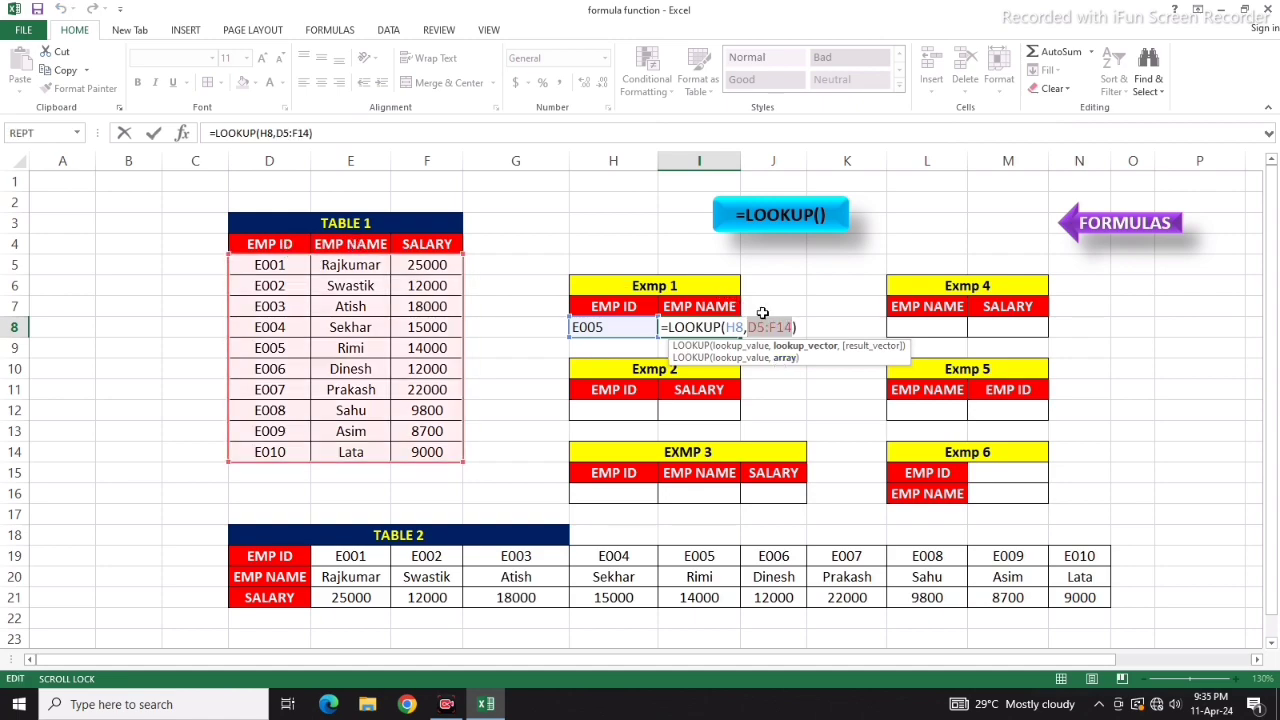
drag(274, 263, 356, 455)
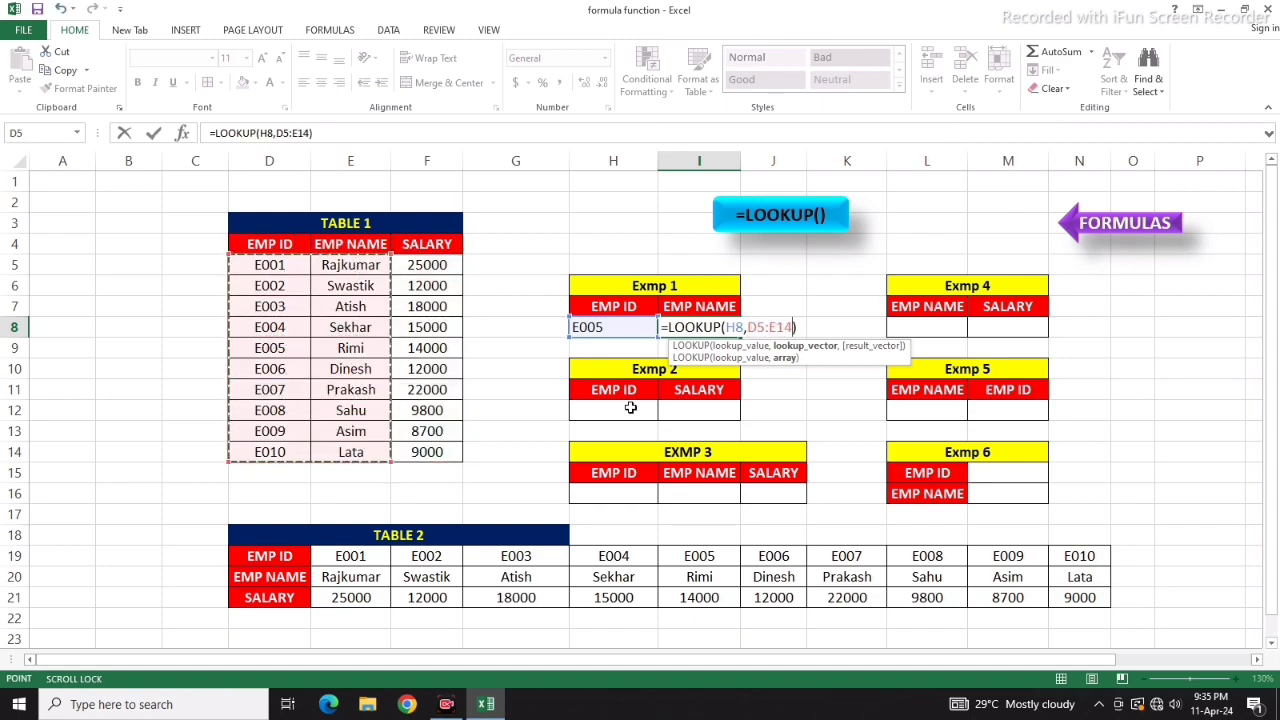
key(Return)
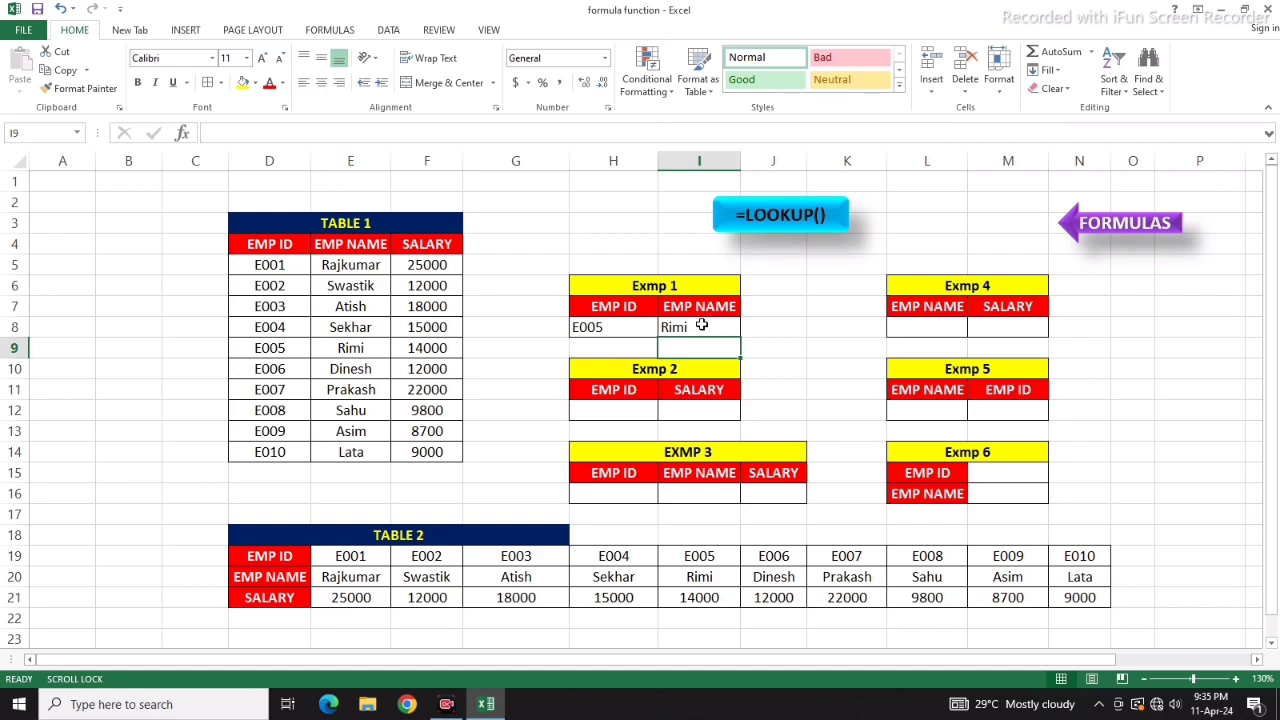
Step: Center the Exmp 1 headings and values in H7:I8 horizontally
drag(603, 306, 671, 329)
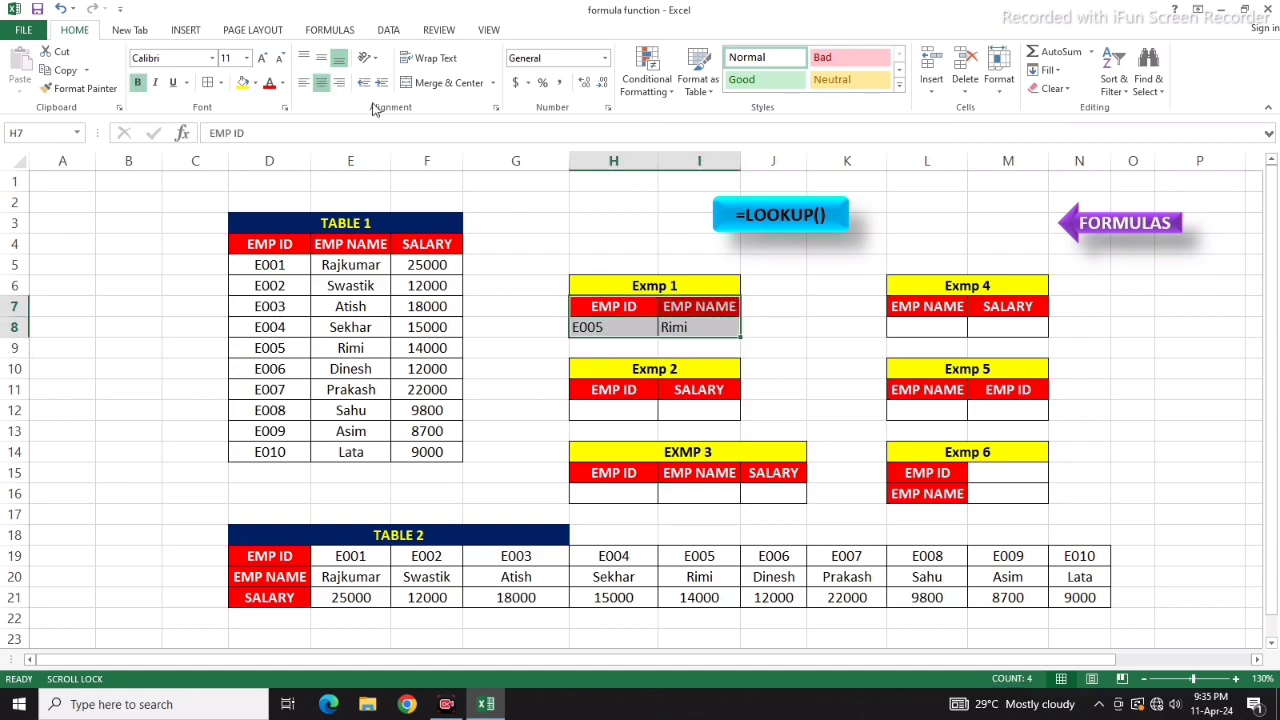
click(321, 82)
click(321, 82)
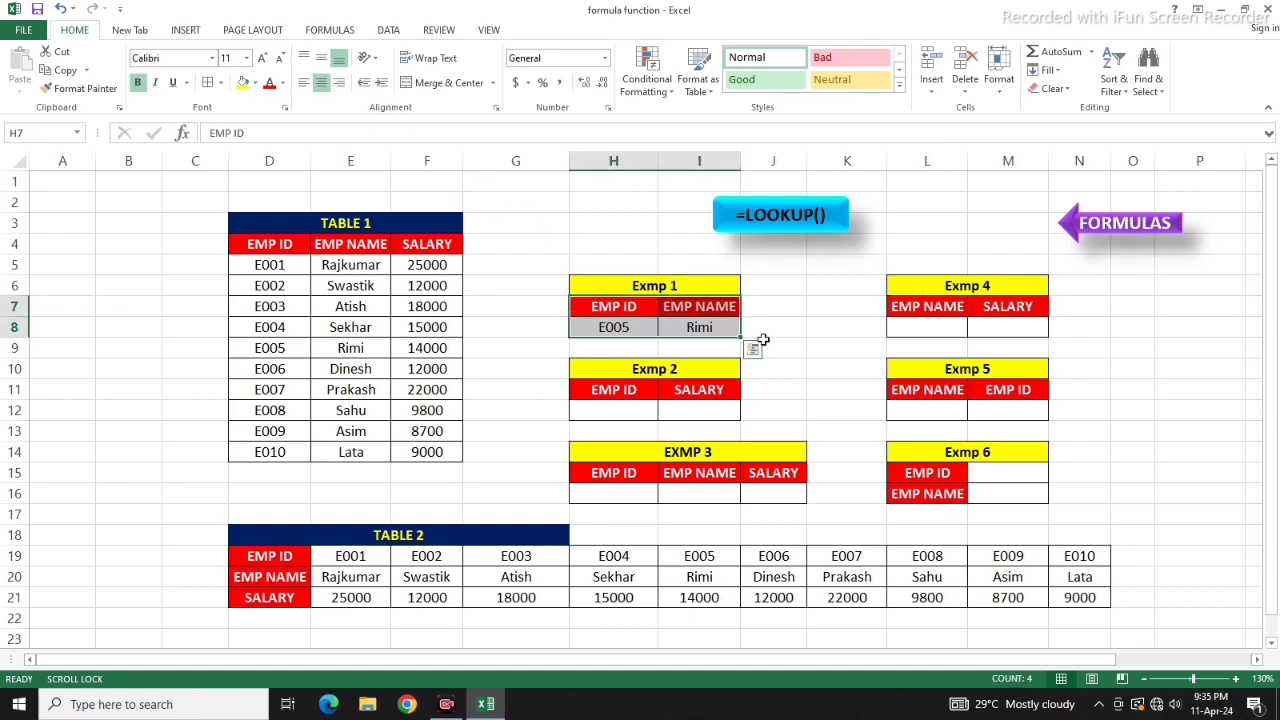
click(765, 342)
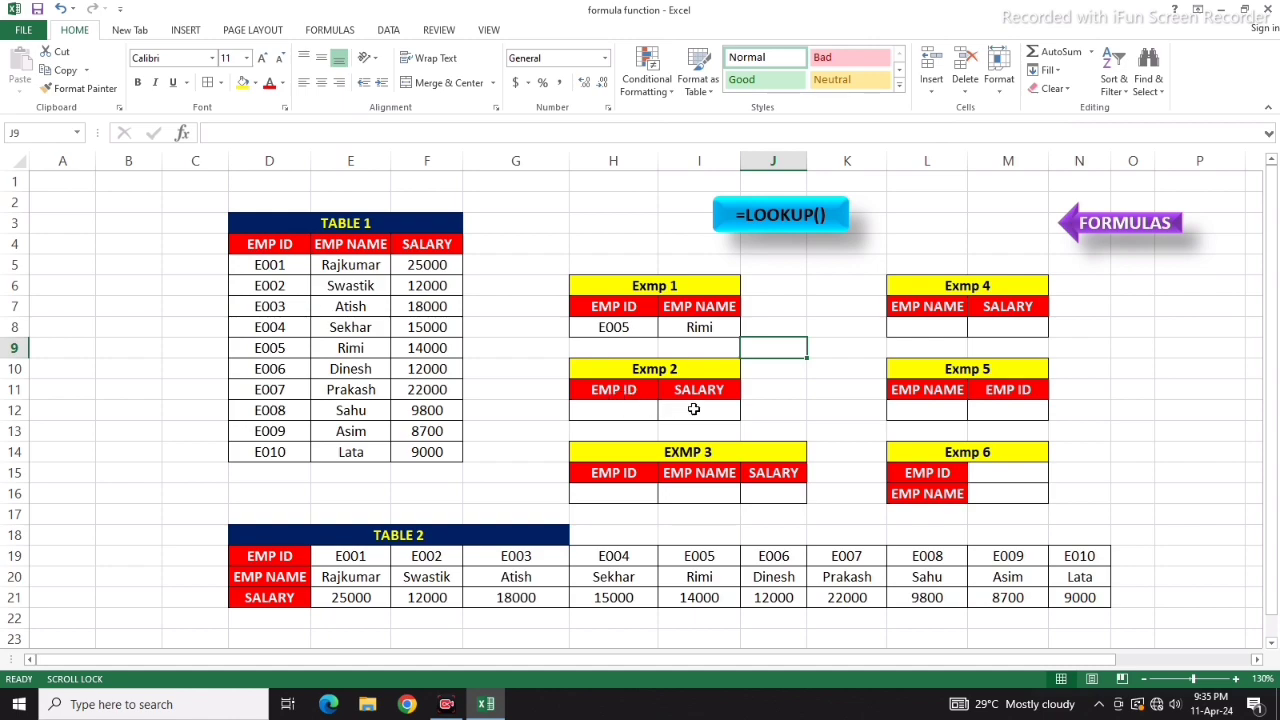
Step: In Exmp 2, enter Table 1's eighth employee ID in H12 and look up the salary in I12 with =LOOKUP(H12,D5:F14)
click(622, 412)
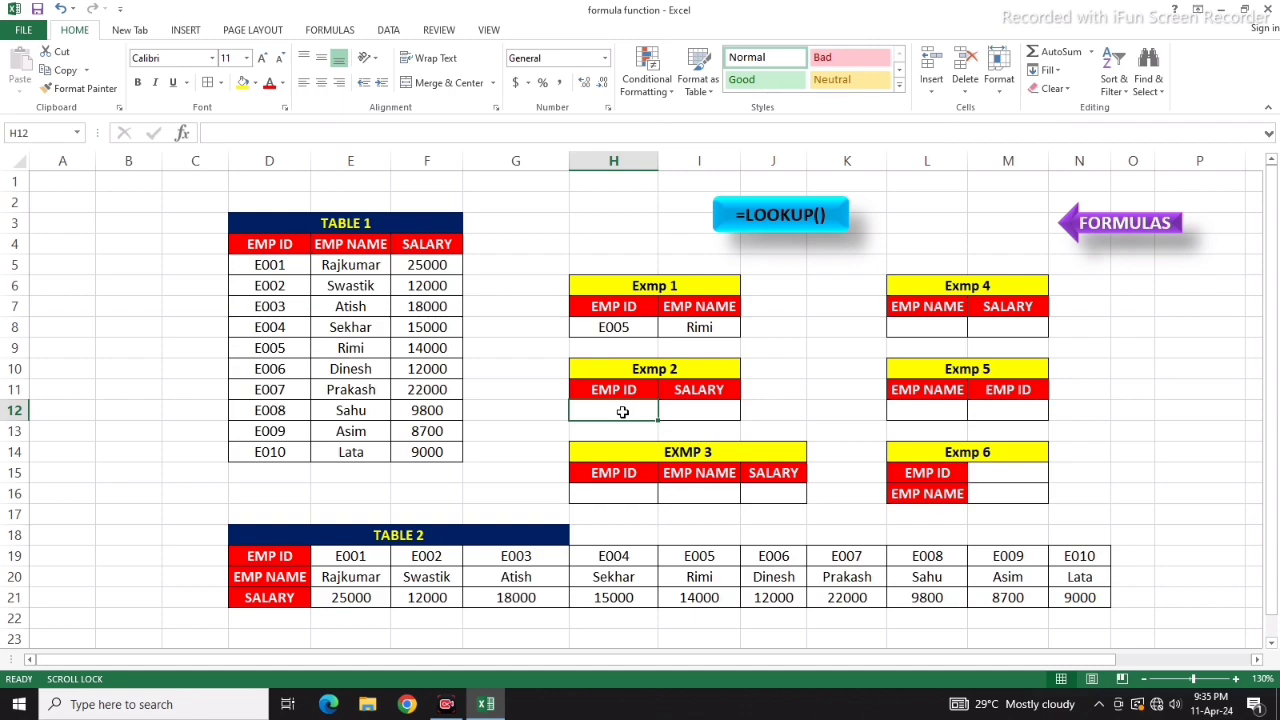
text(E008)
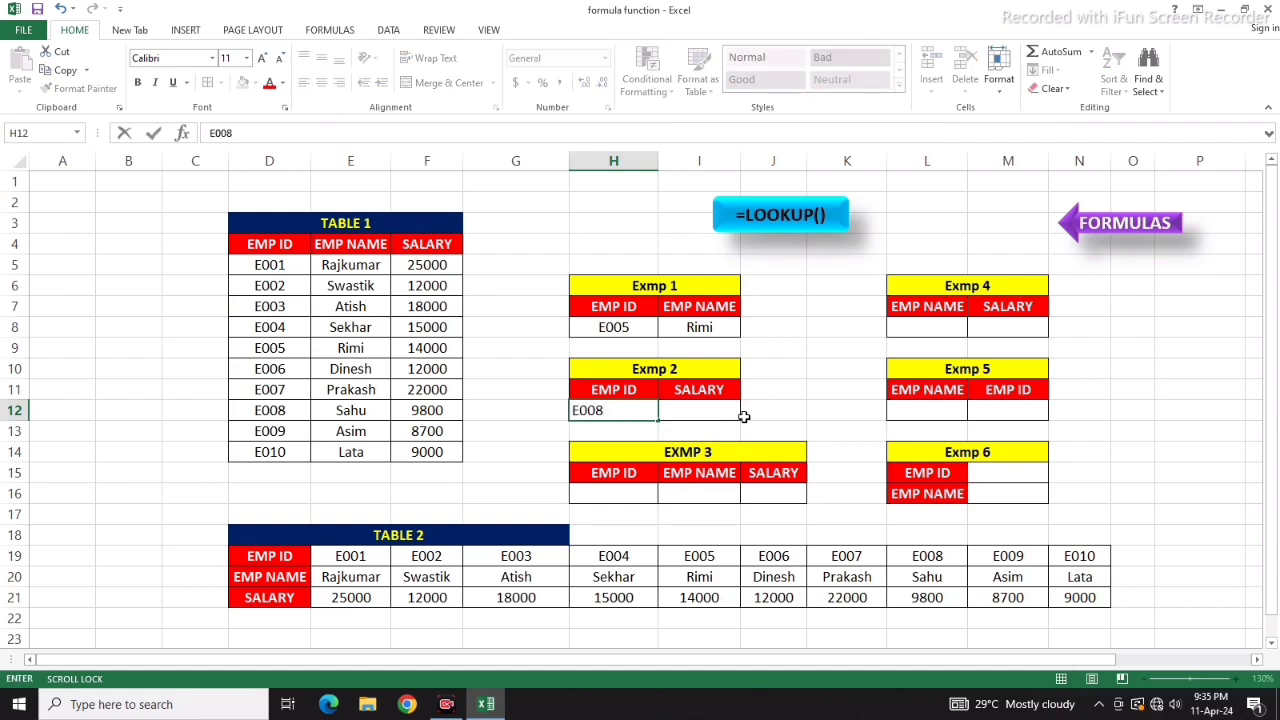
click(662, 410)
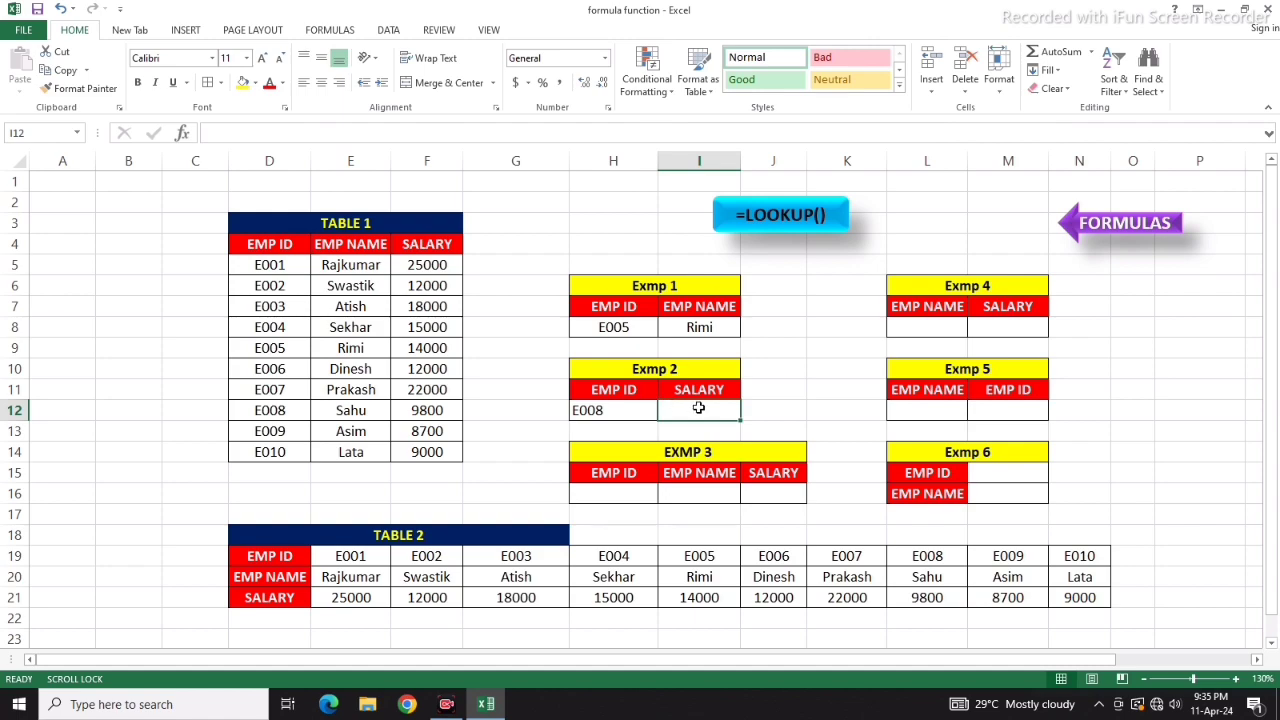
text(=)
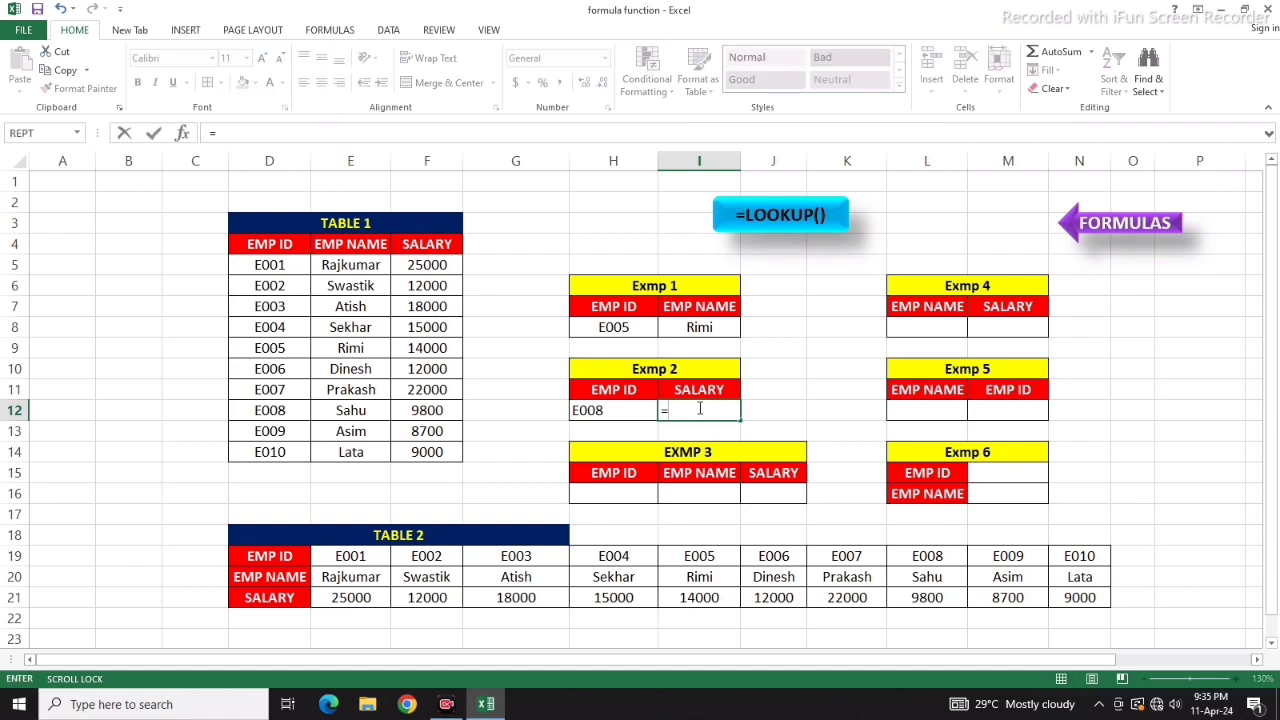
text(LOOKUP)
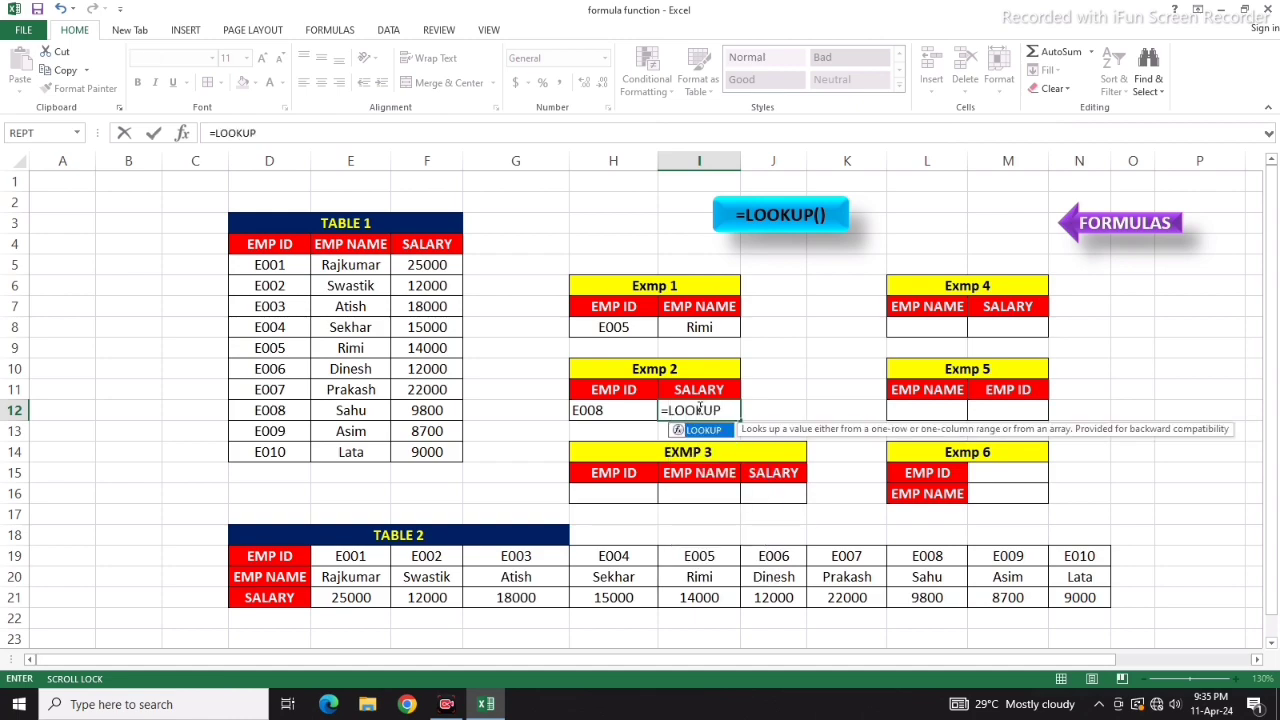
text(()
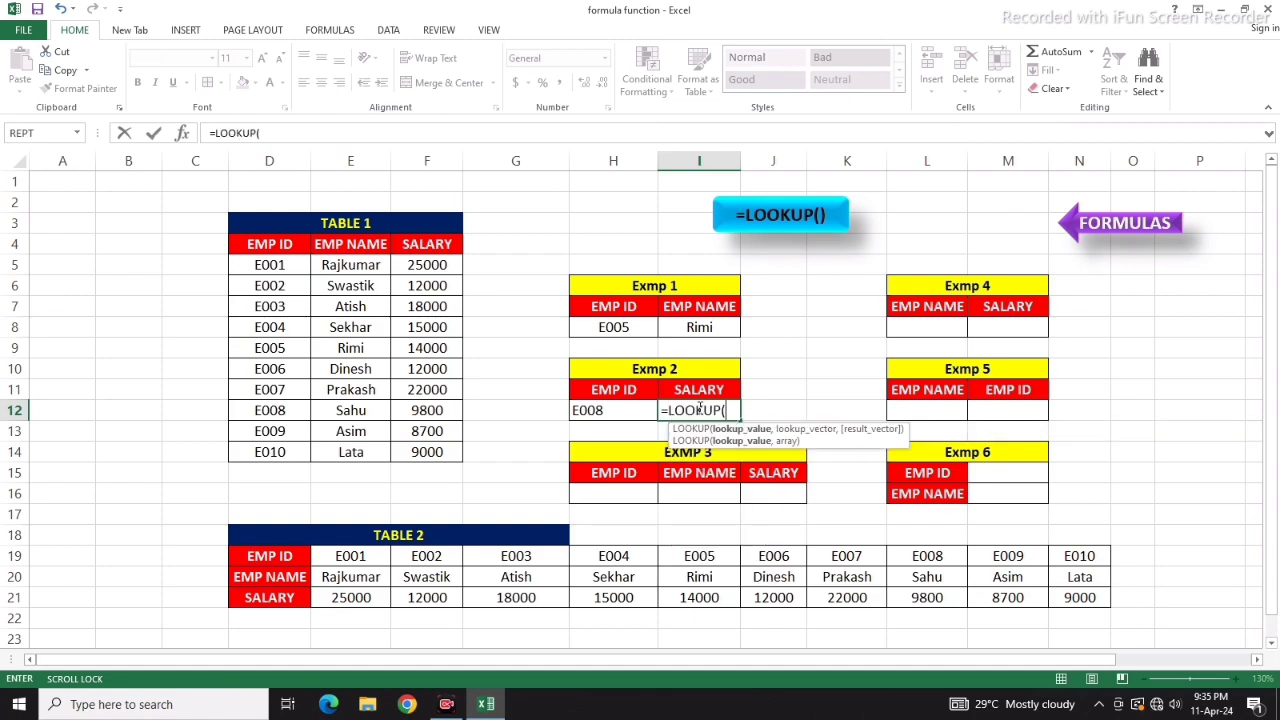
click(613, 410)
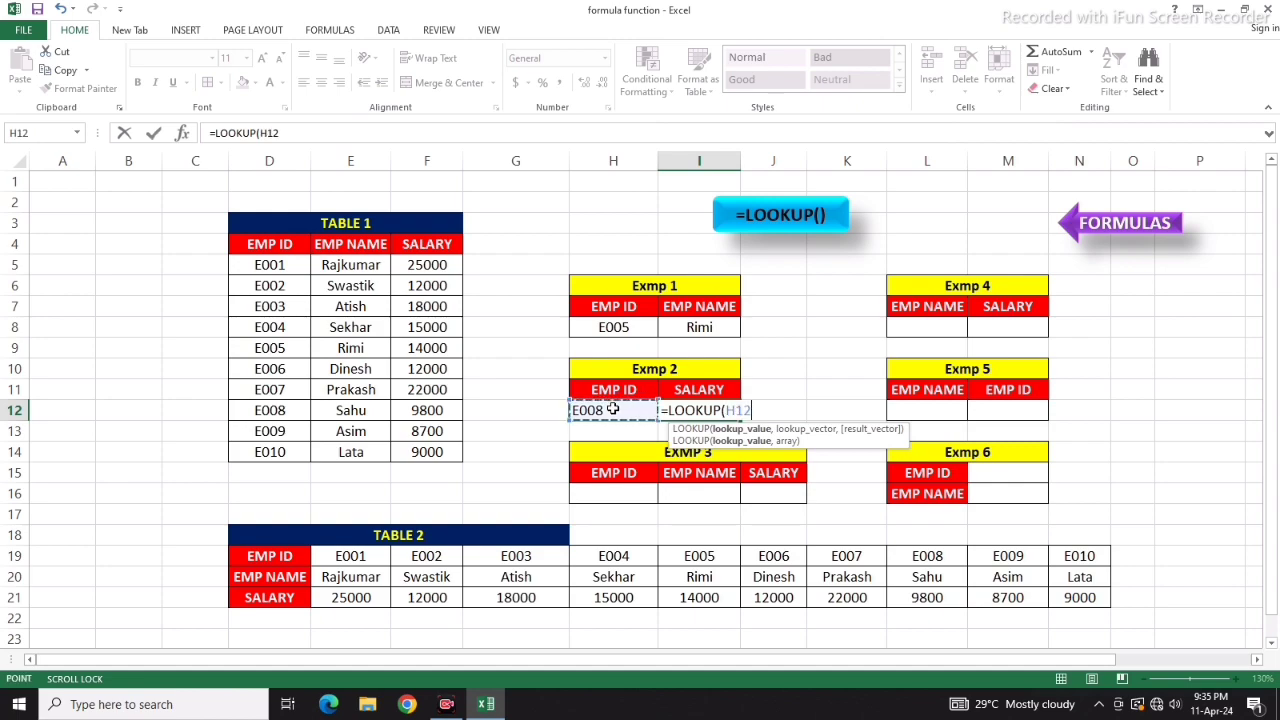
text(,)
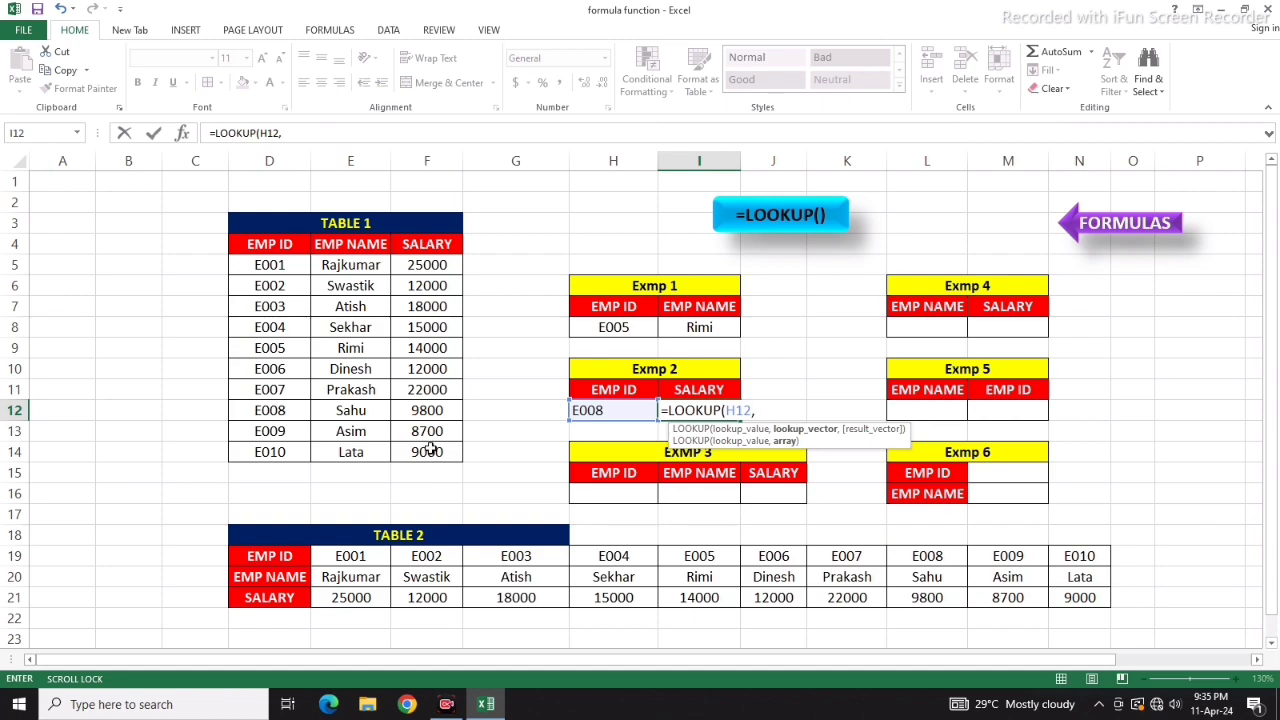
drag(259, 268, 425, 452)
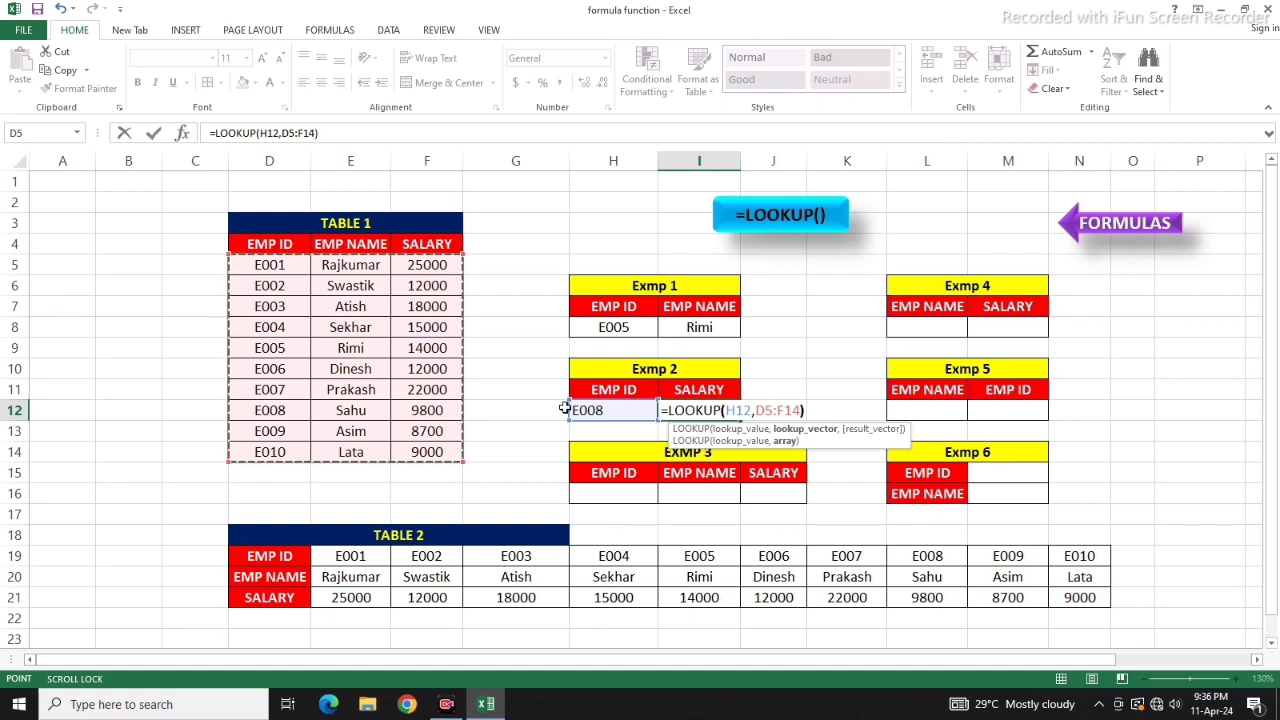
text())
key(Return)
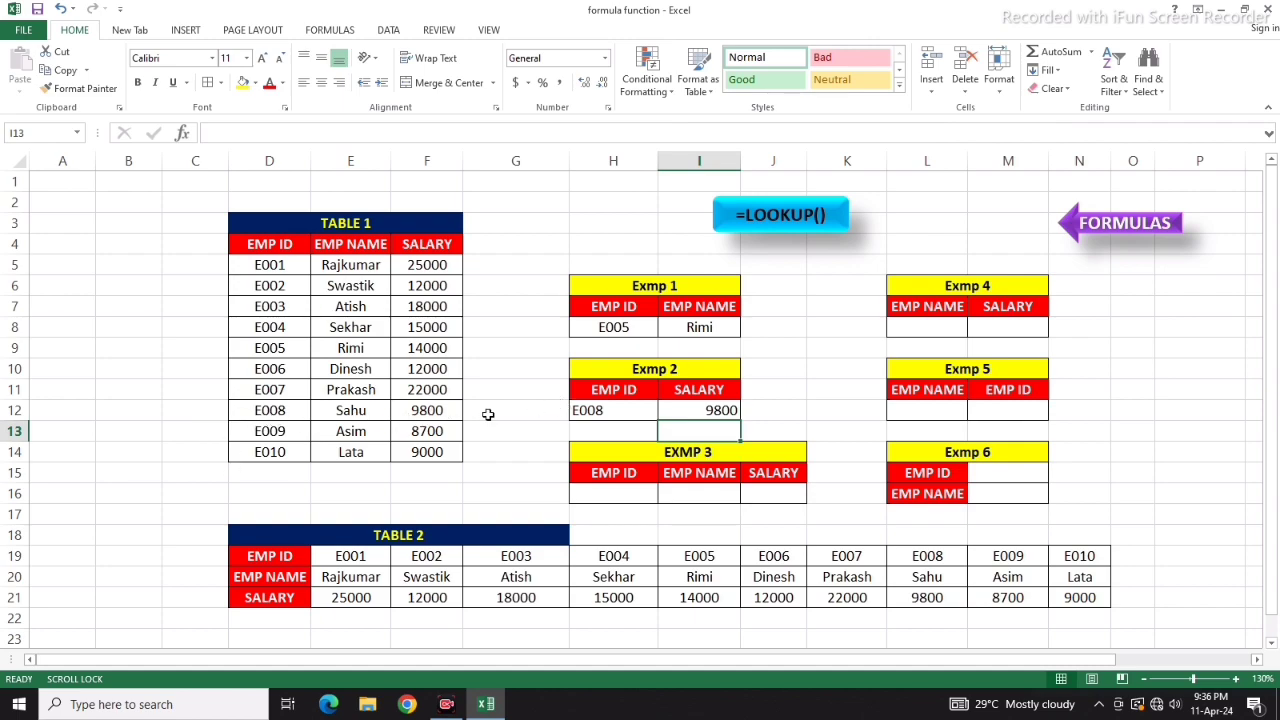
Step: Replace Exmp 2's employee ID in H12 with the tenth employee ID from Table 1
click(628, 412)
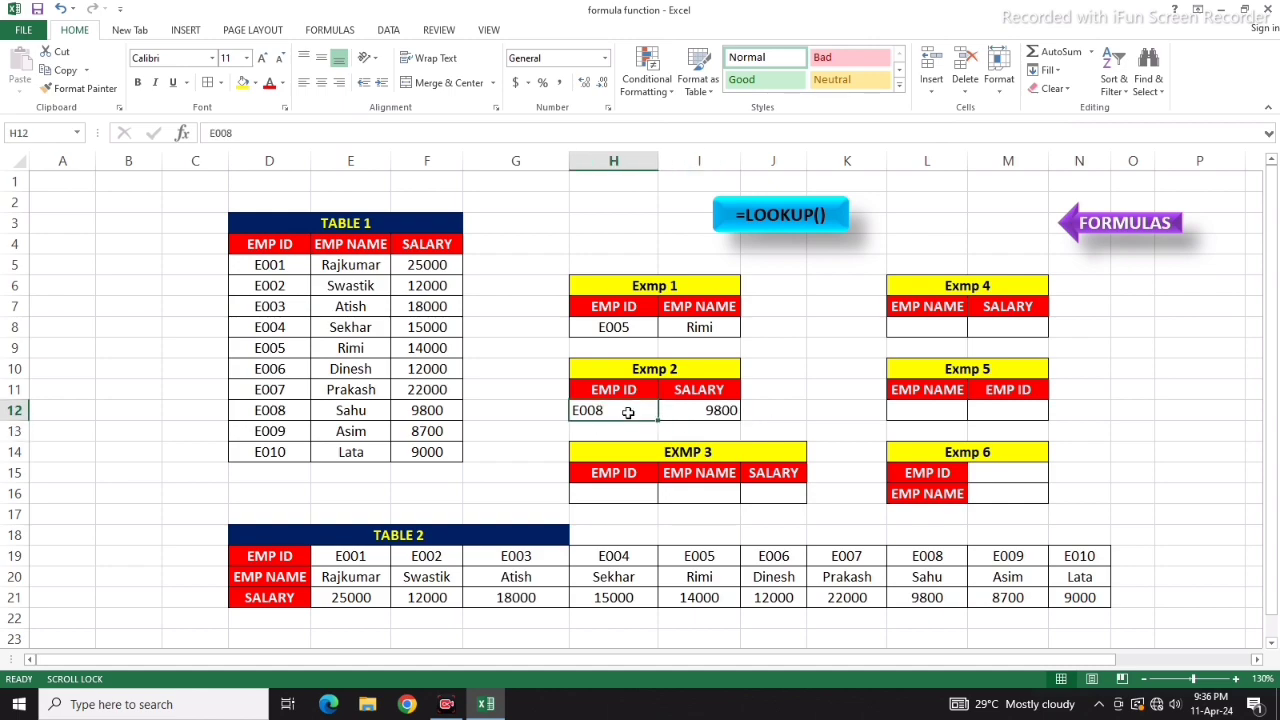
text(E010)
key(Return)
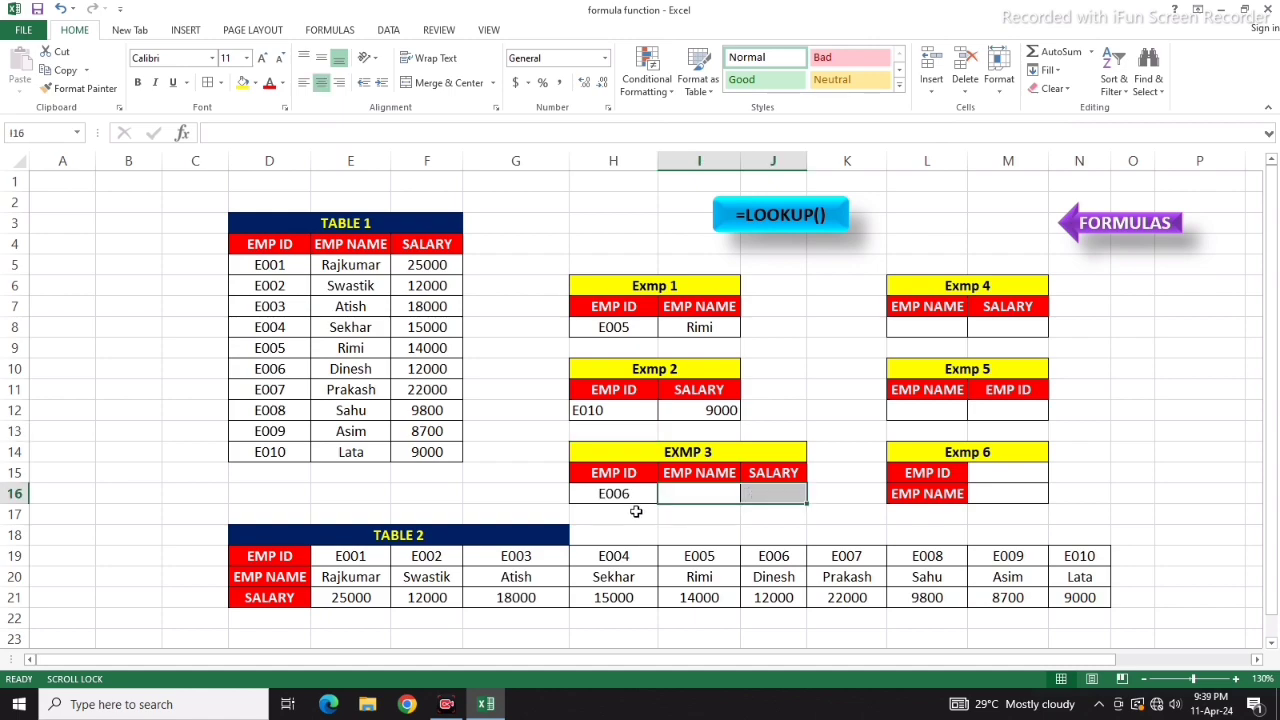
Step: Begin a LOOKUP formula in I16 for EXMP 3's employee name, using the absolute reference $H$16 as the lookup value
click(677, 490)
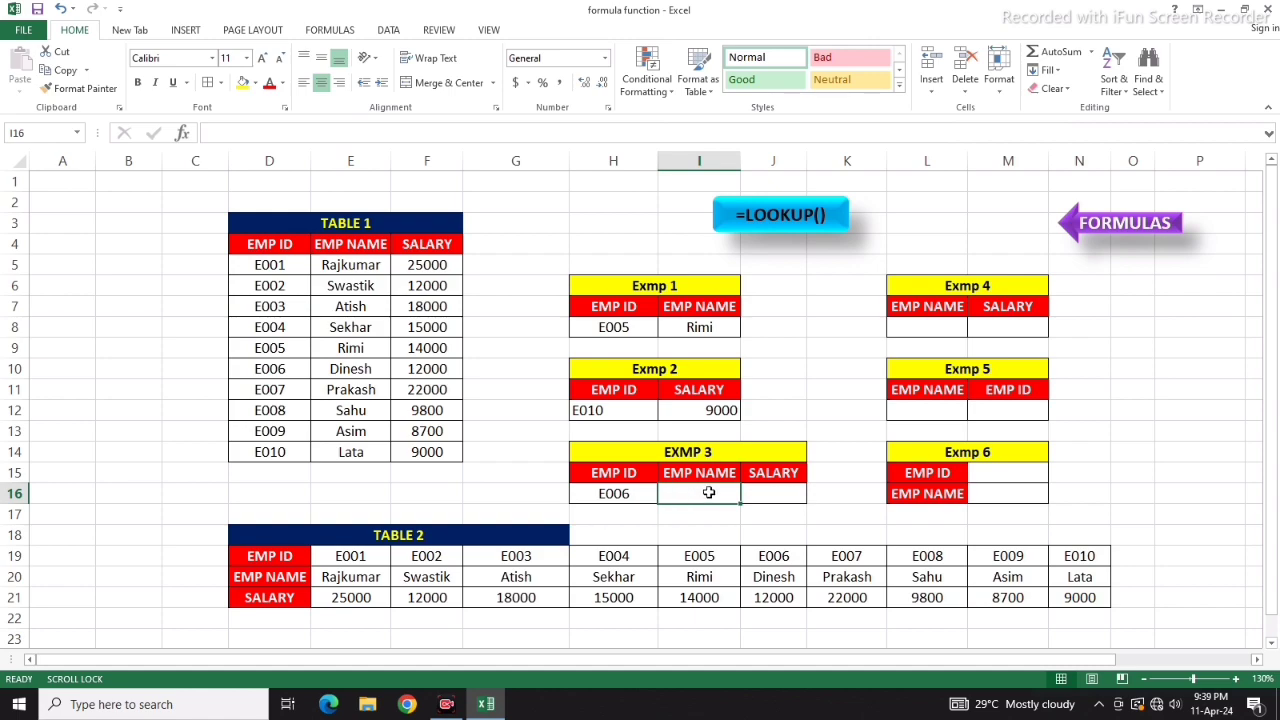
text(=)
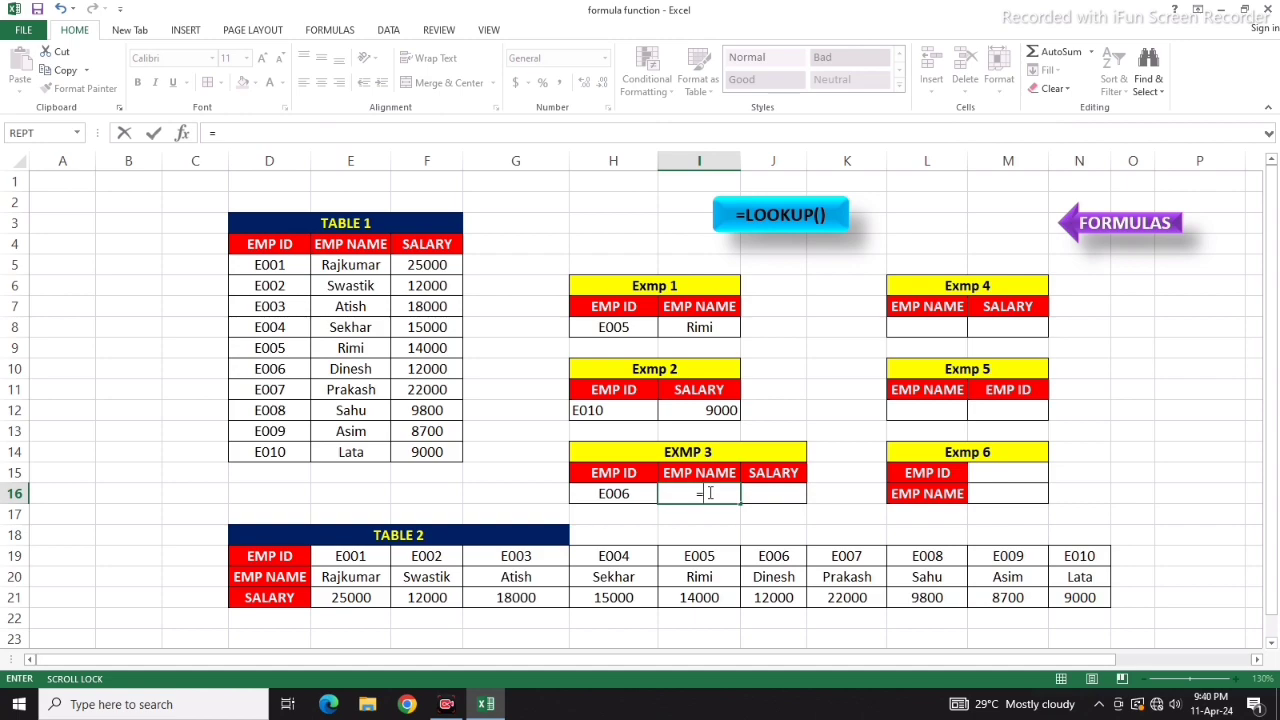
text(LOO)
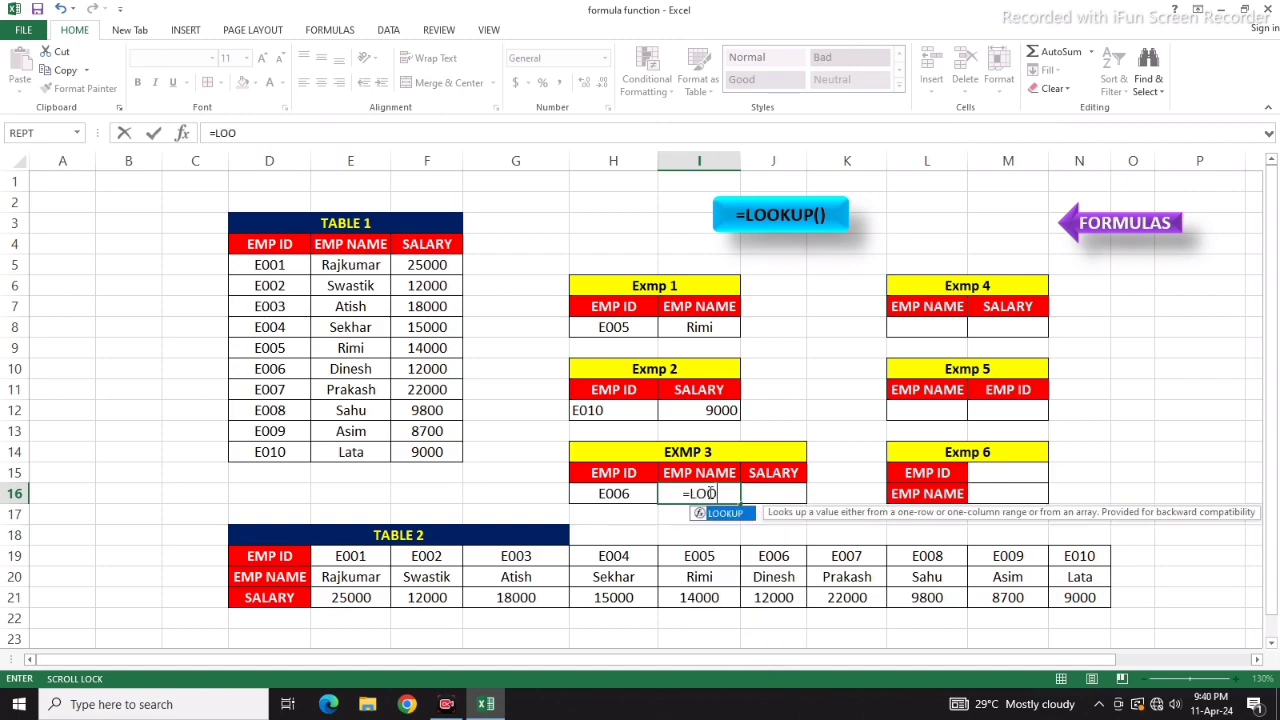
text(KUP)
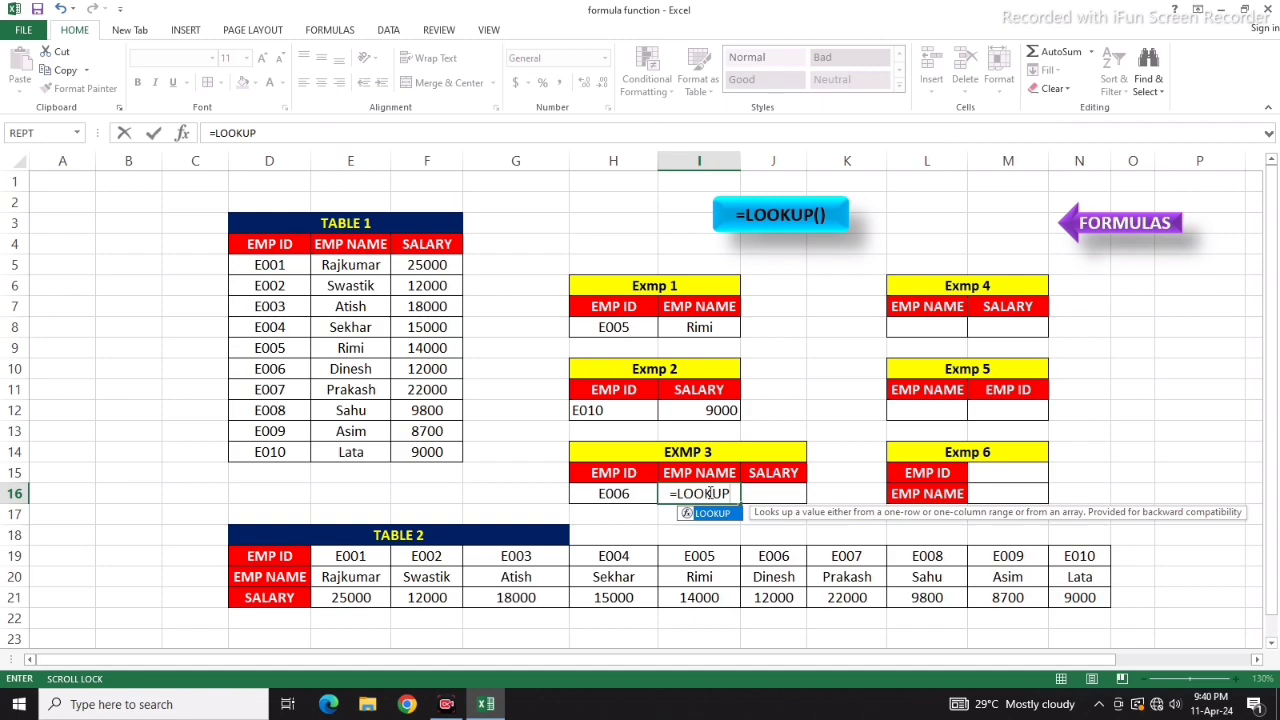
text(()
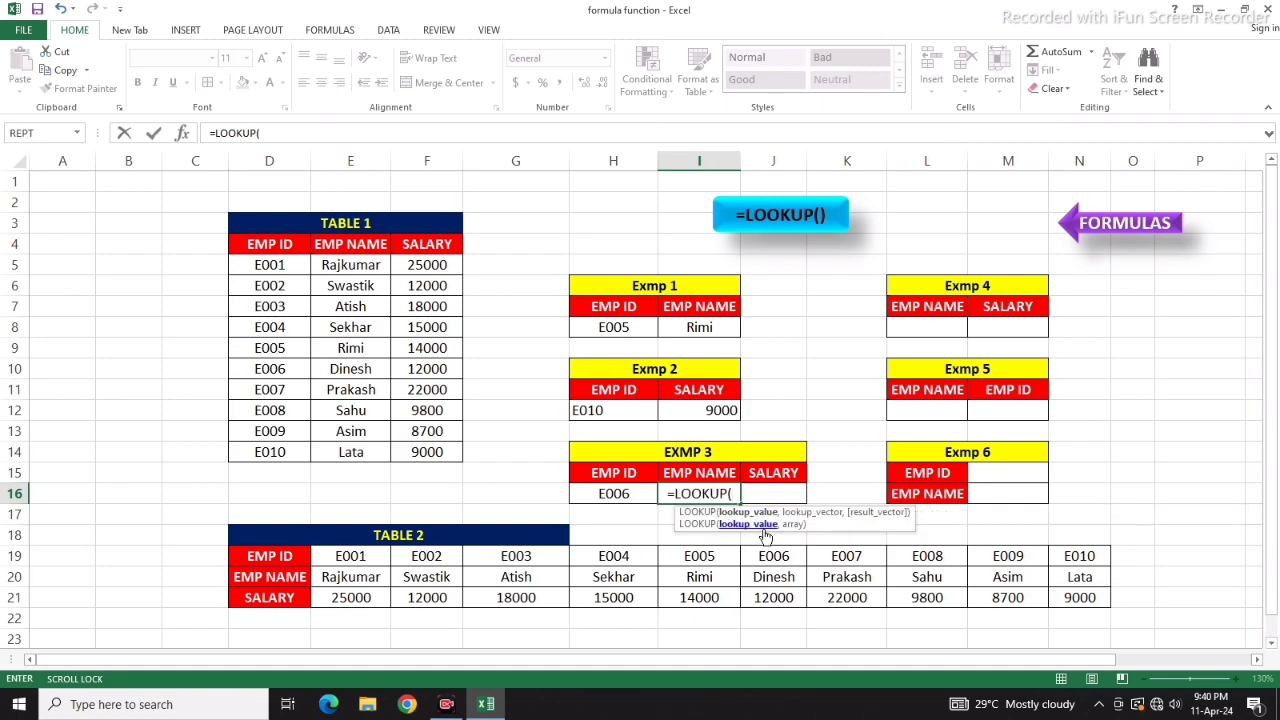
click(648, 494)
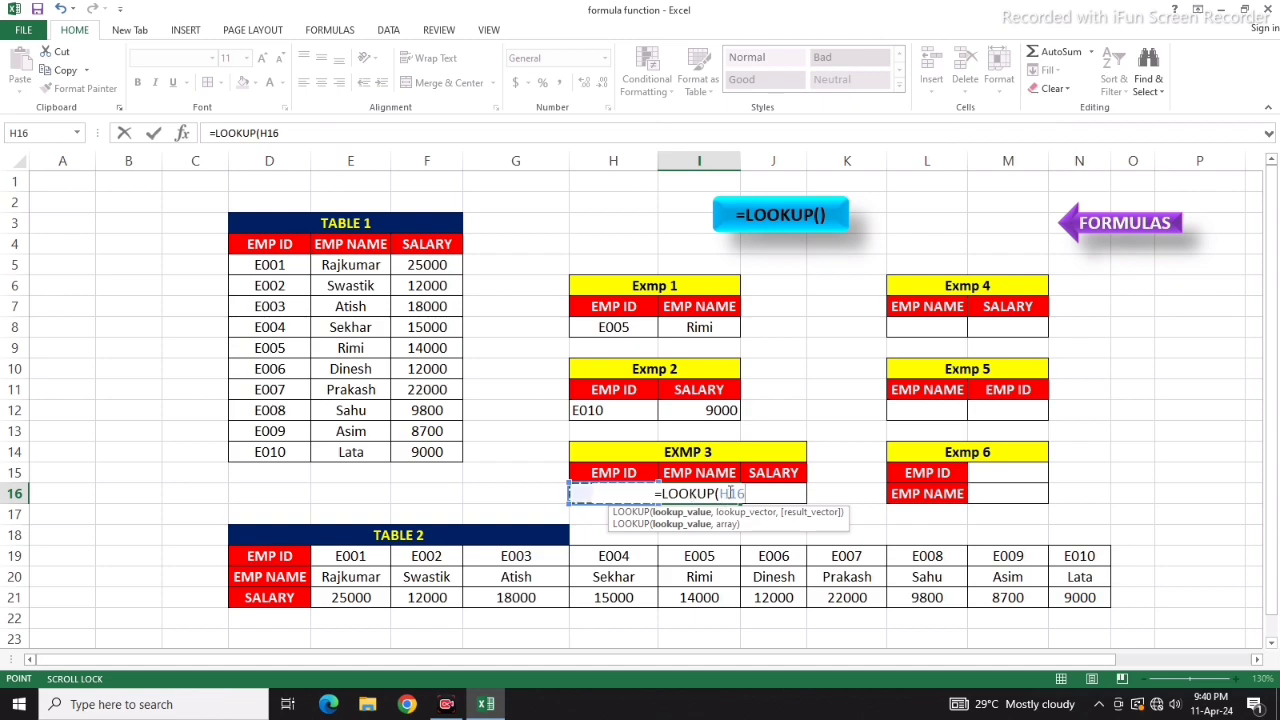
click(776, 497)
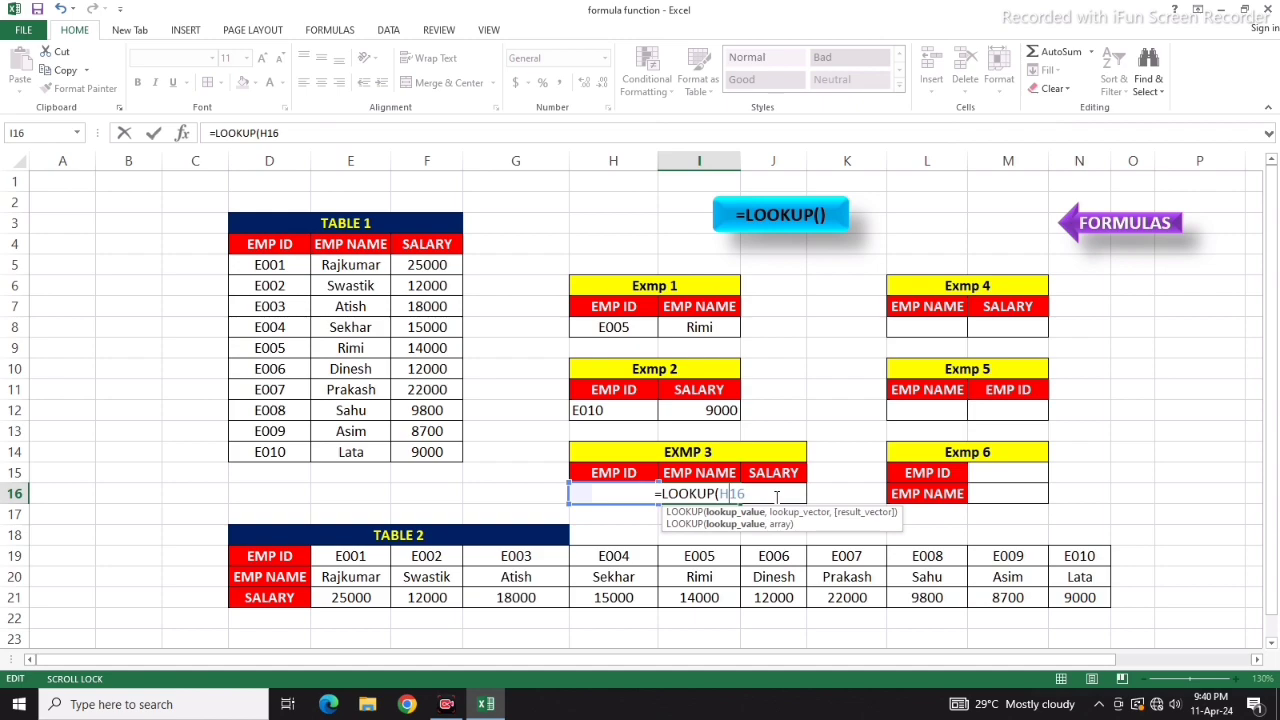
key(F4)
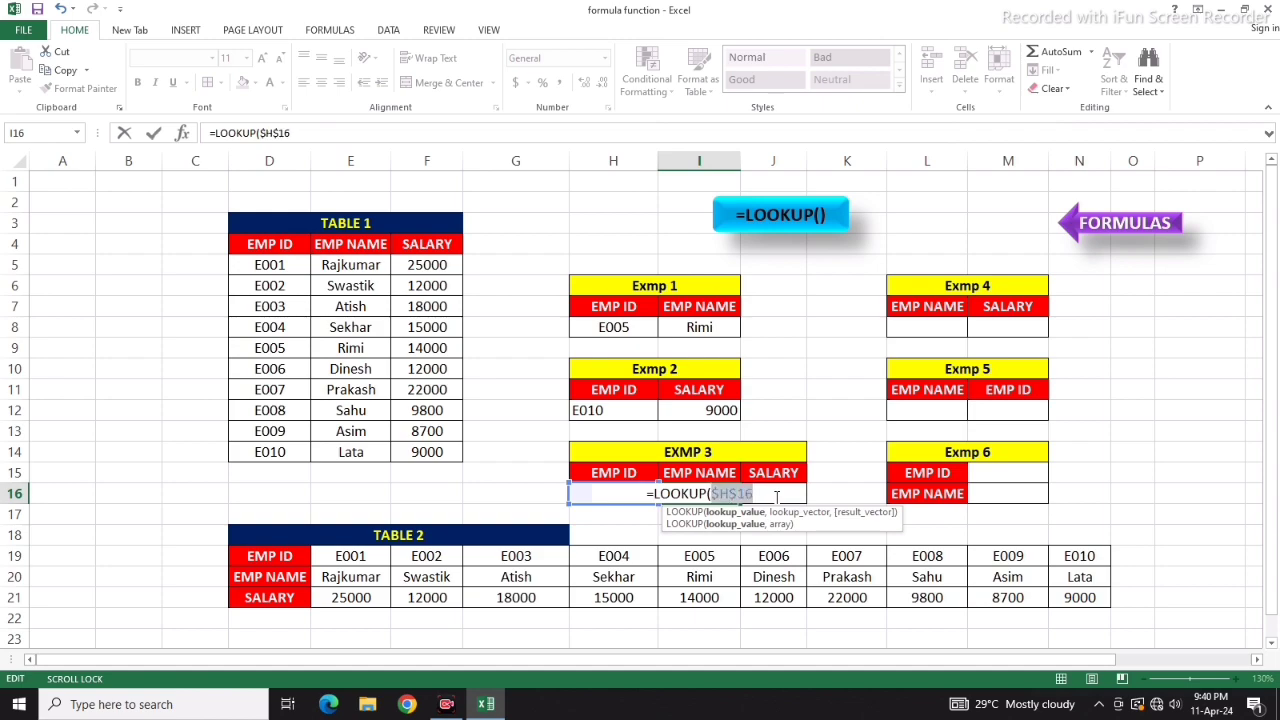
click(777, 497)
text(,)
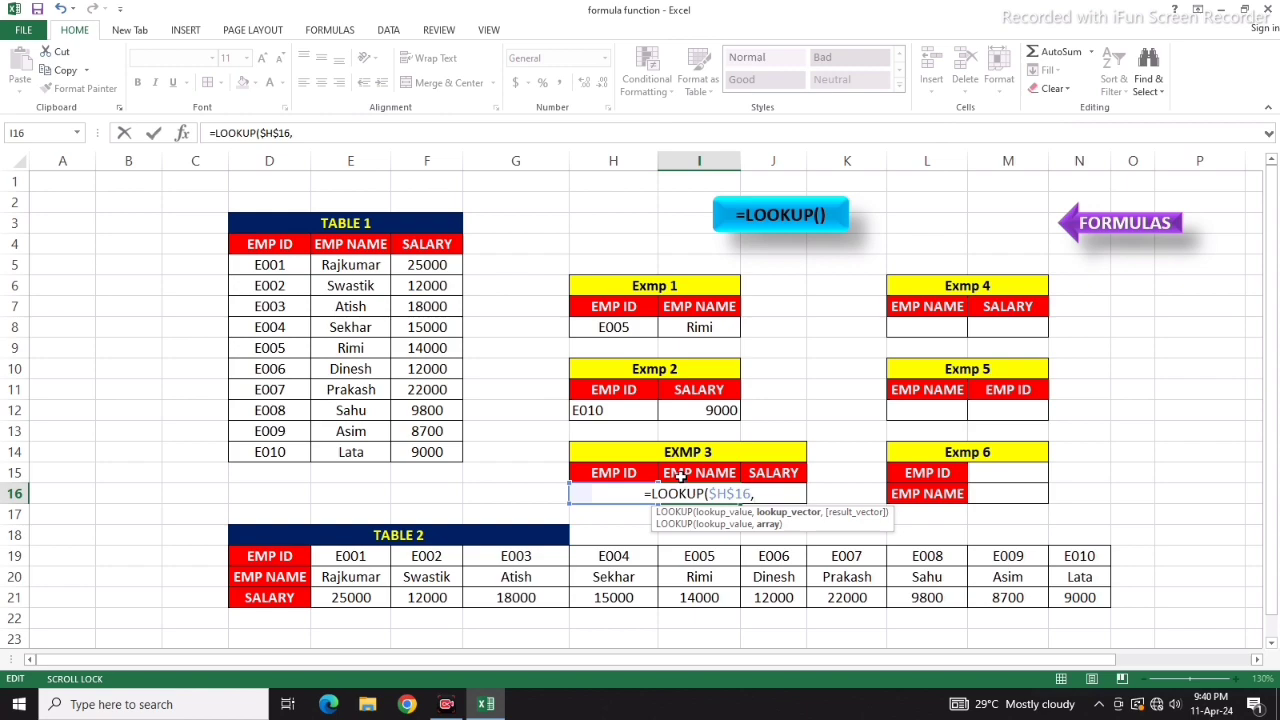
Step: Complete the I16 formula with Table 1's ID and name columns as the partially locked array $D$5:E14
click(285, 270)
drag(295, 278, 340, 451)
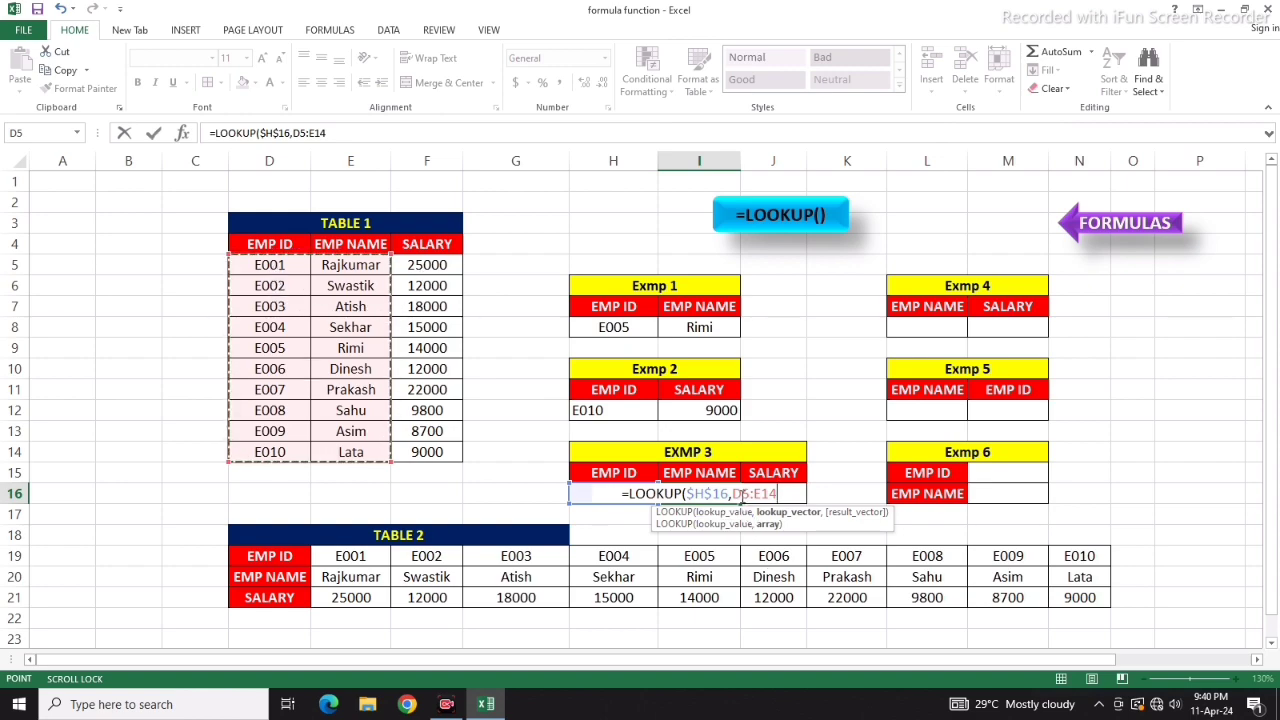
click(742, 496)
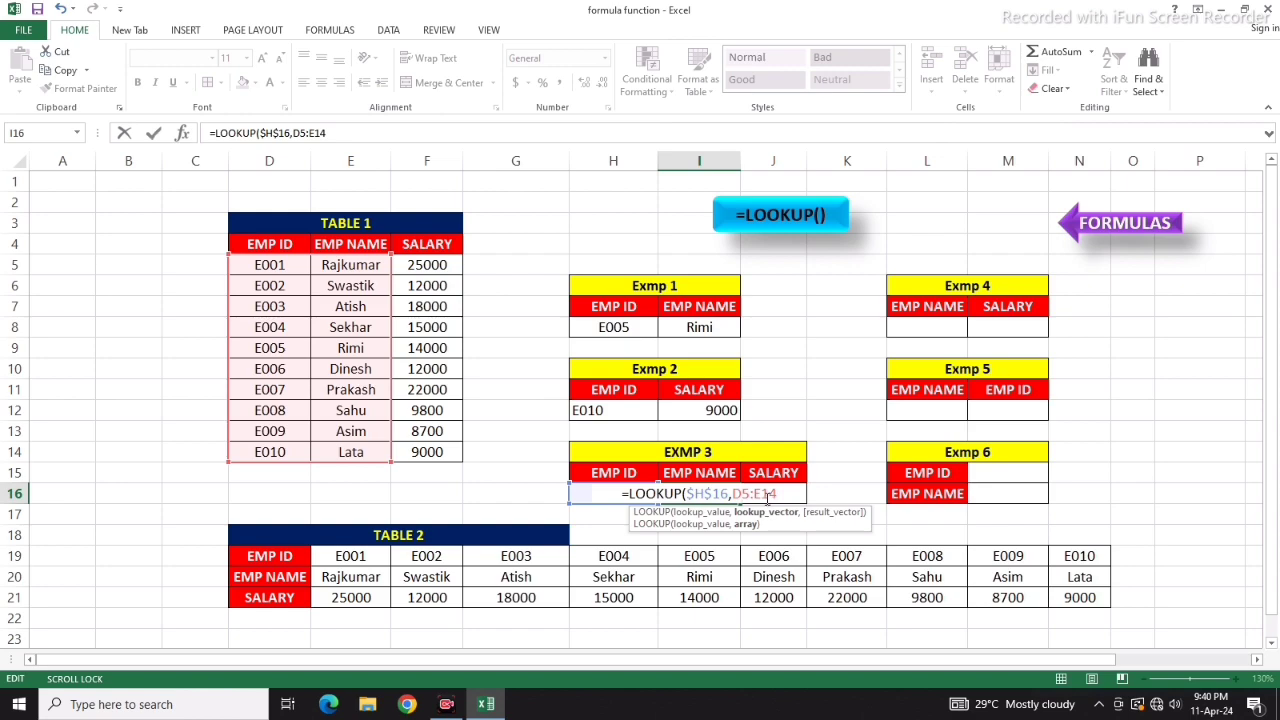
key(F4)
click(790, 494)
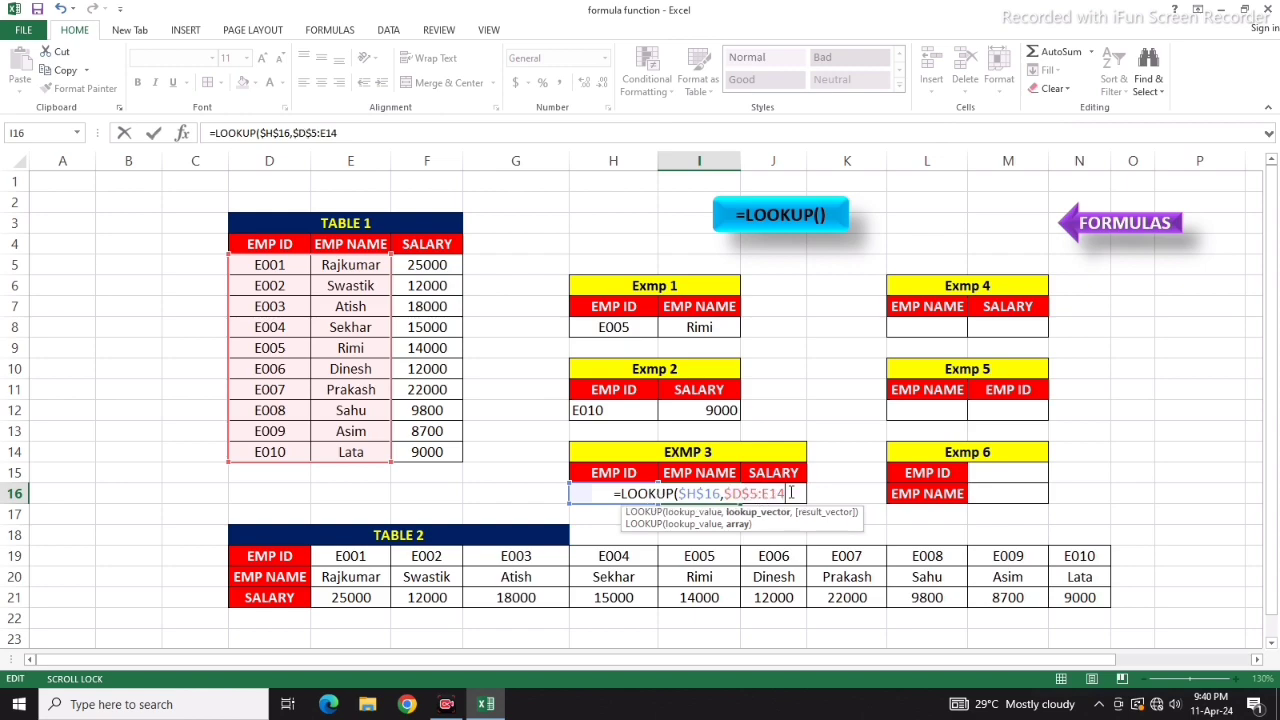
key(F4)
text())
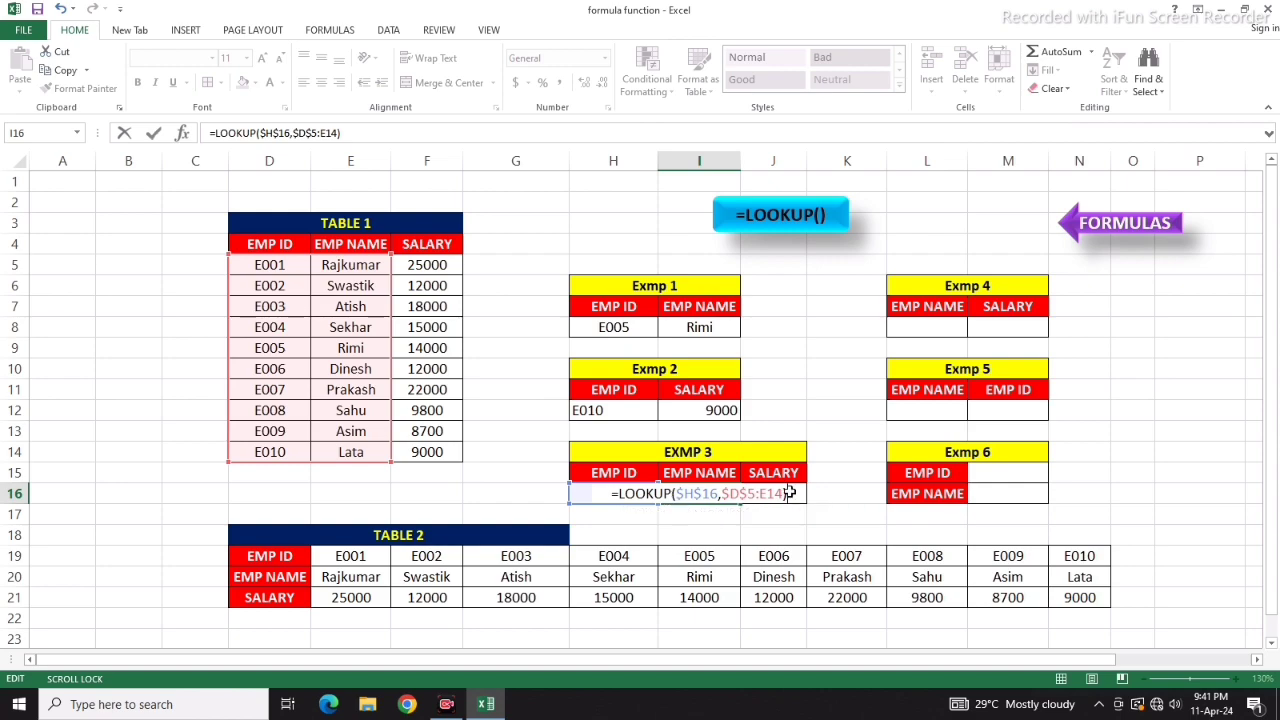
key(Return)
Step: Copy EXMP 3's employee-name formula from I16 across to the salary cell J16
click(697, 494)
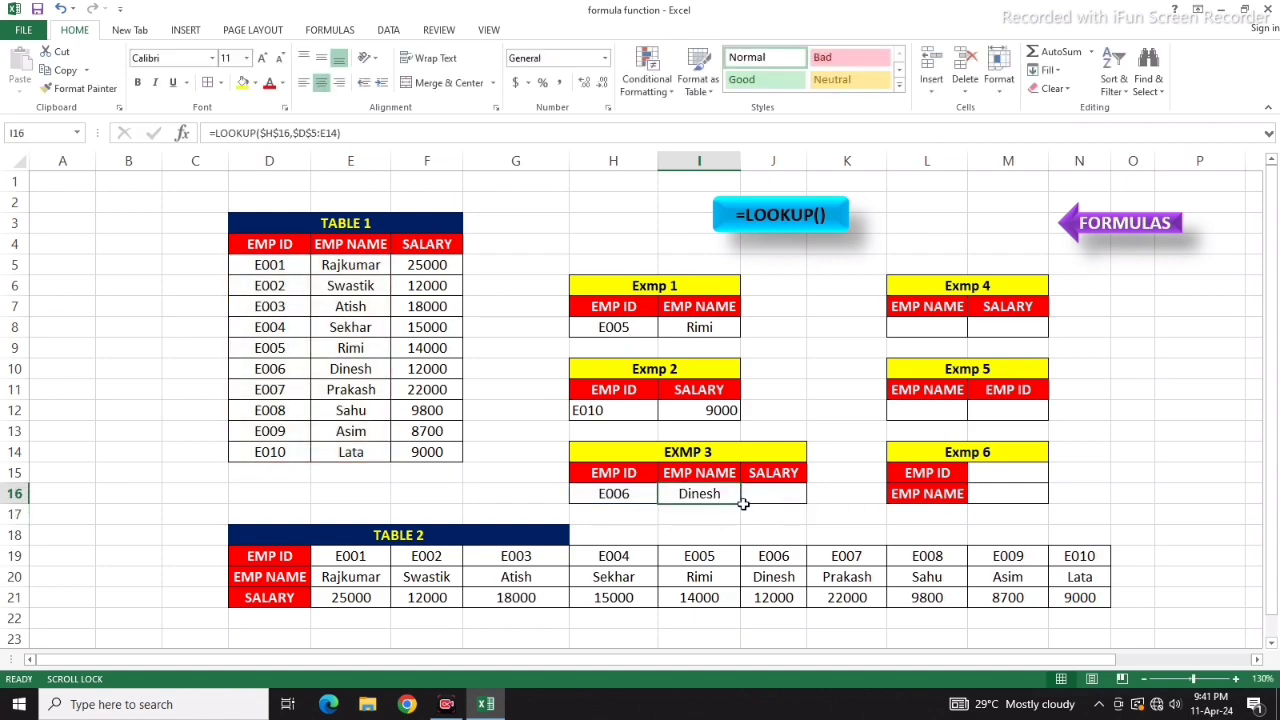
drag(741, 503, 802, 505)
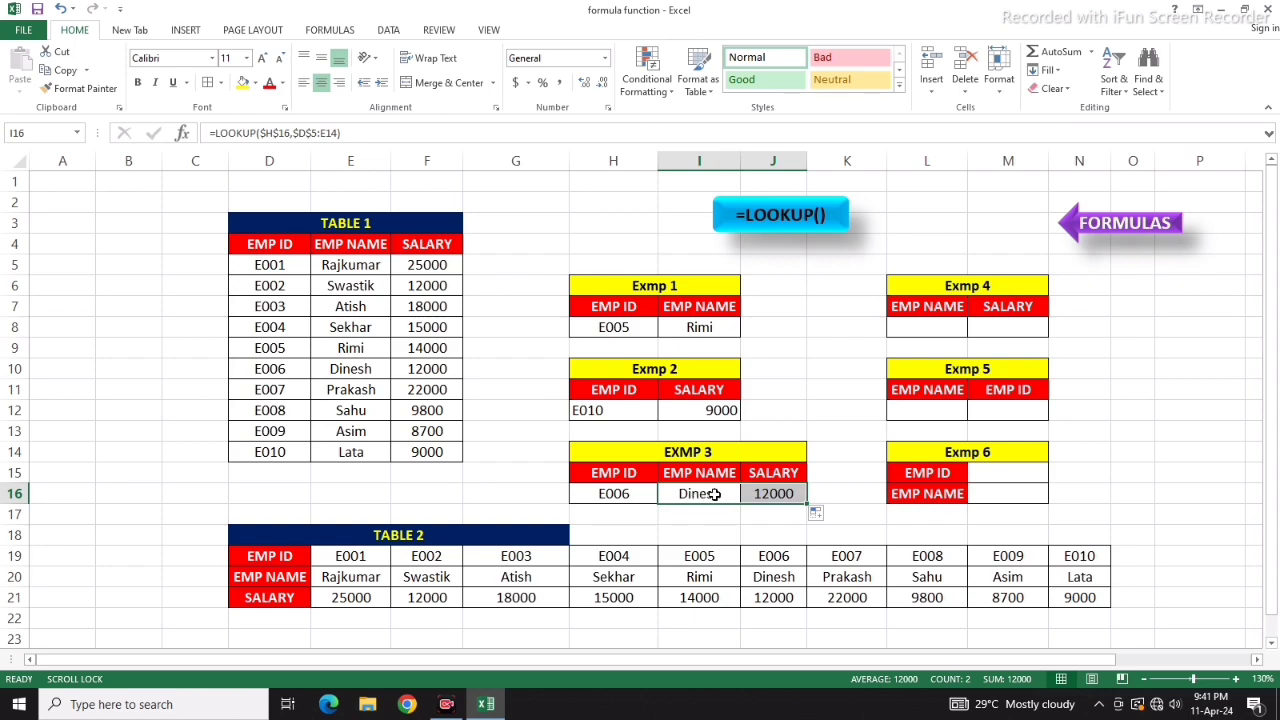
Step: Compare the LOOKUP formulas in I16 and J16, examining the locked and relative references in I16
click(752, 494)
click(700, 492)
click(771, 492)
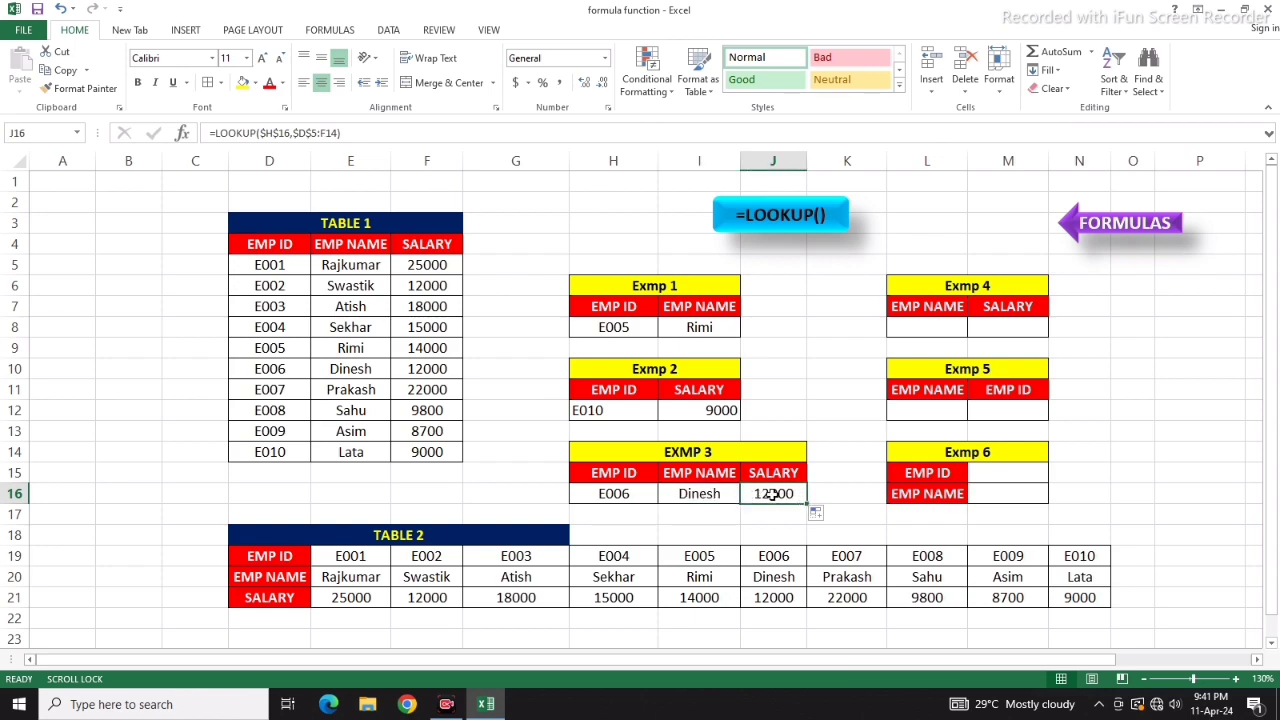
click(700, 494)
double_click(700, 494)
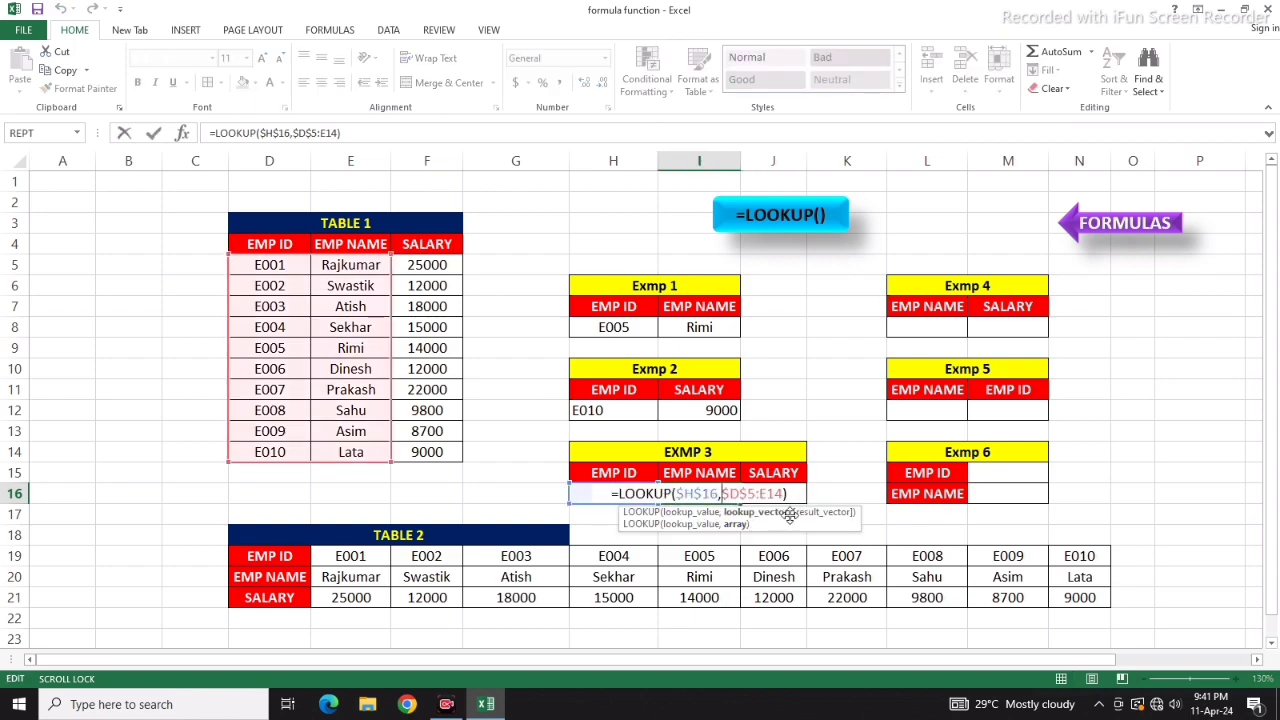
key(Return)
click(676, 493)
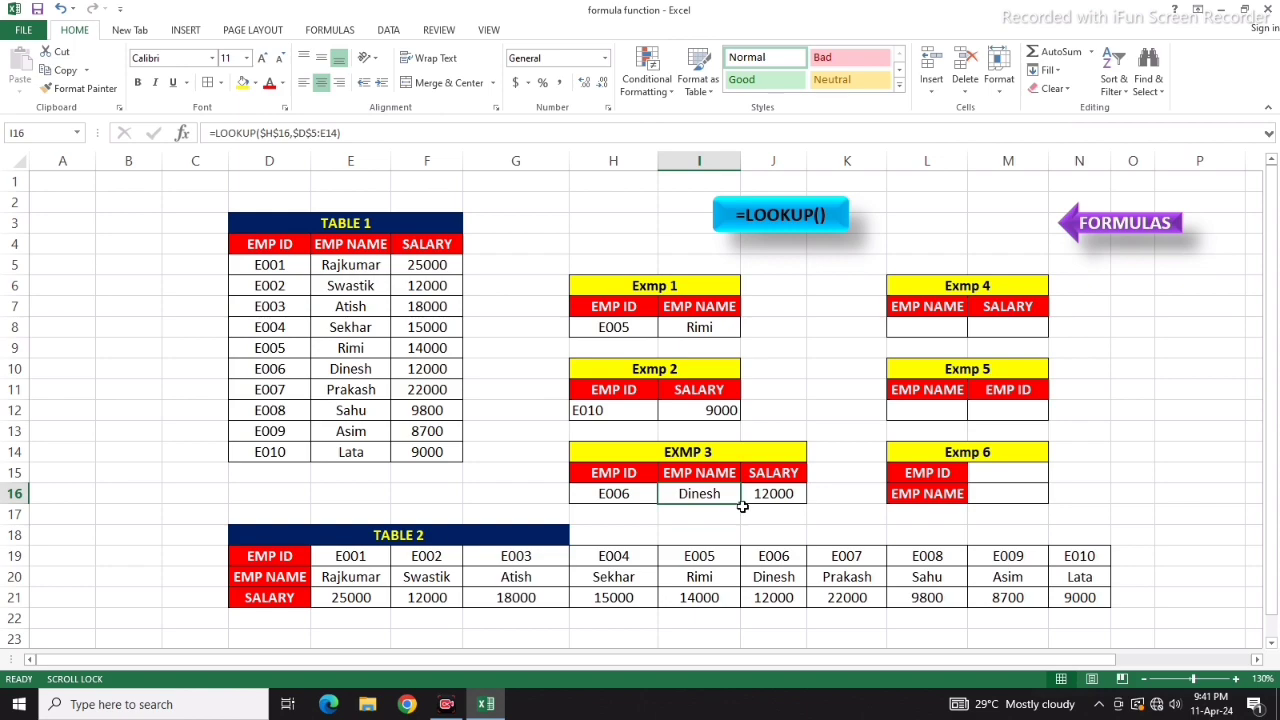
double_click(714, 494)
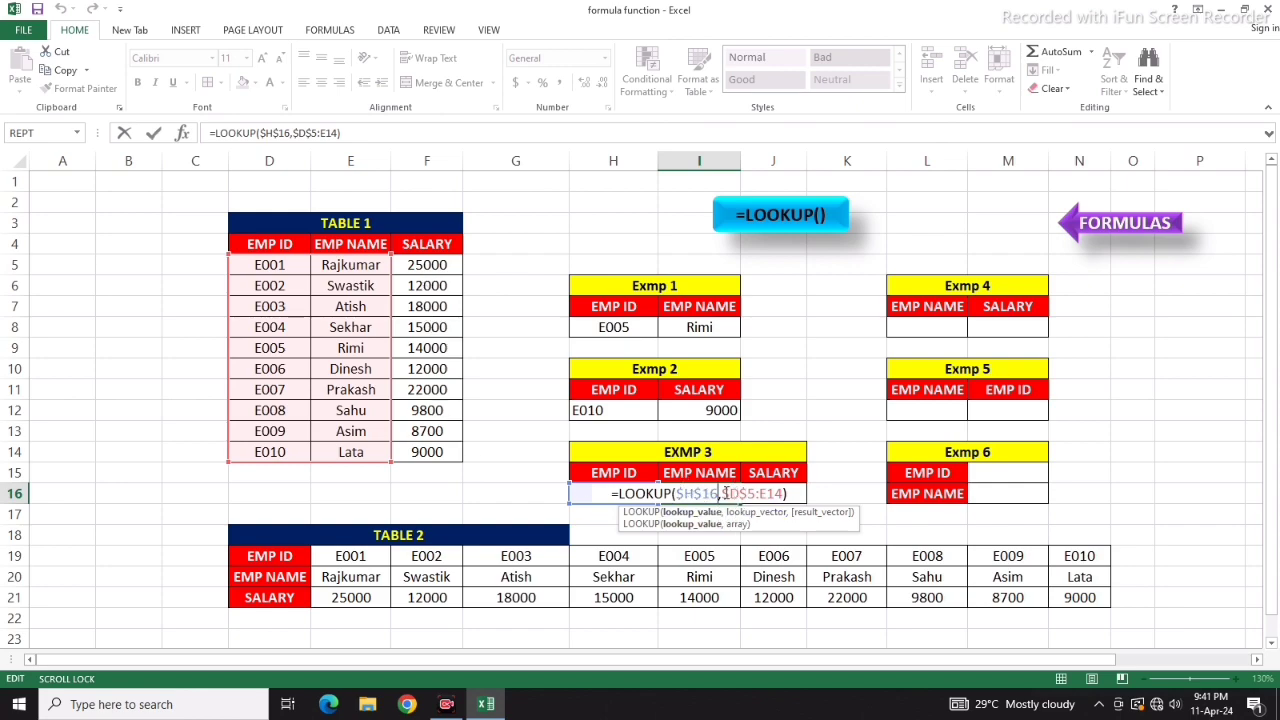
key(Return)
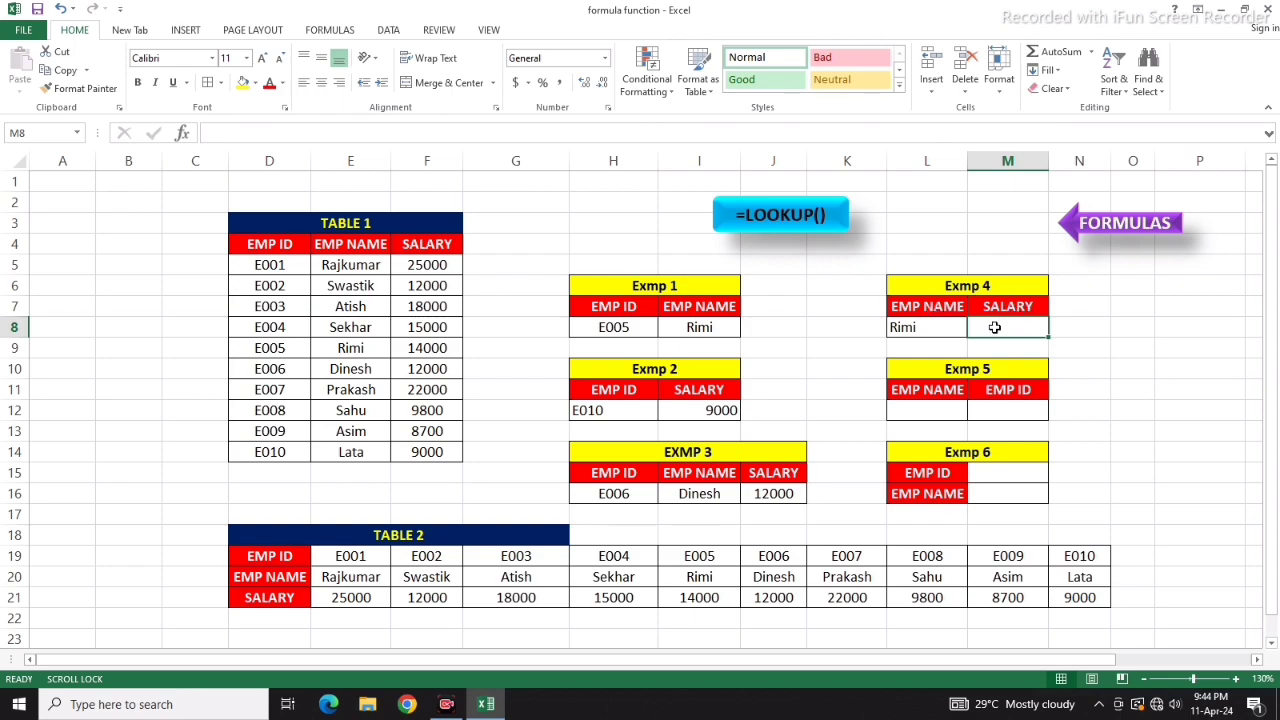
Step: Look up Exmp 4's salary from the employee name in M8 with the formula =LOOKUP(L8,E5:F14)
text(=)
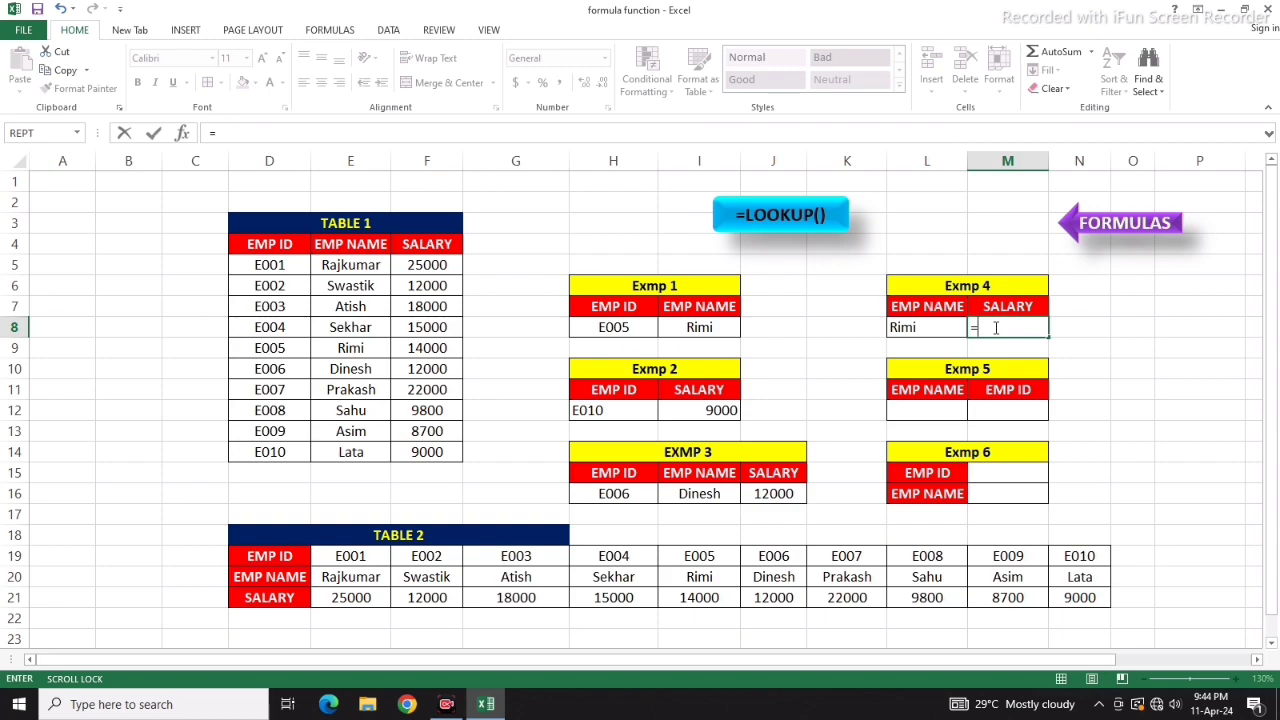
text(lookup)
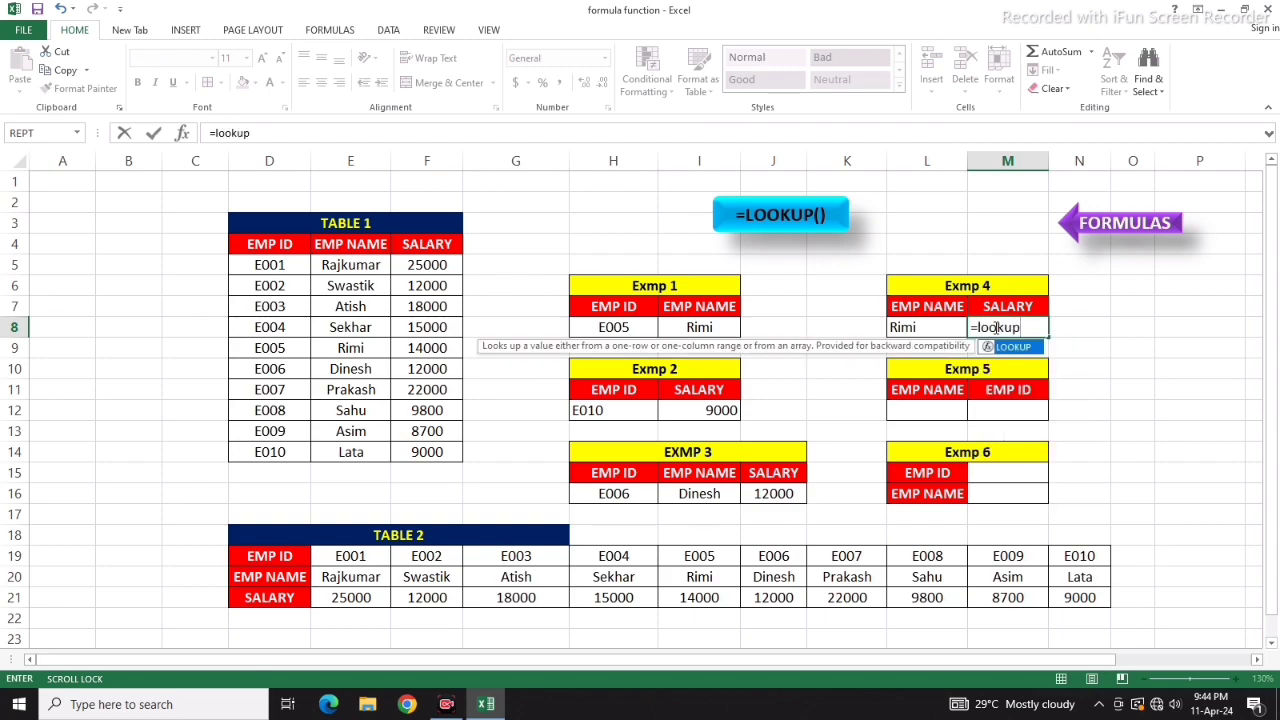
text(()
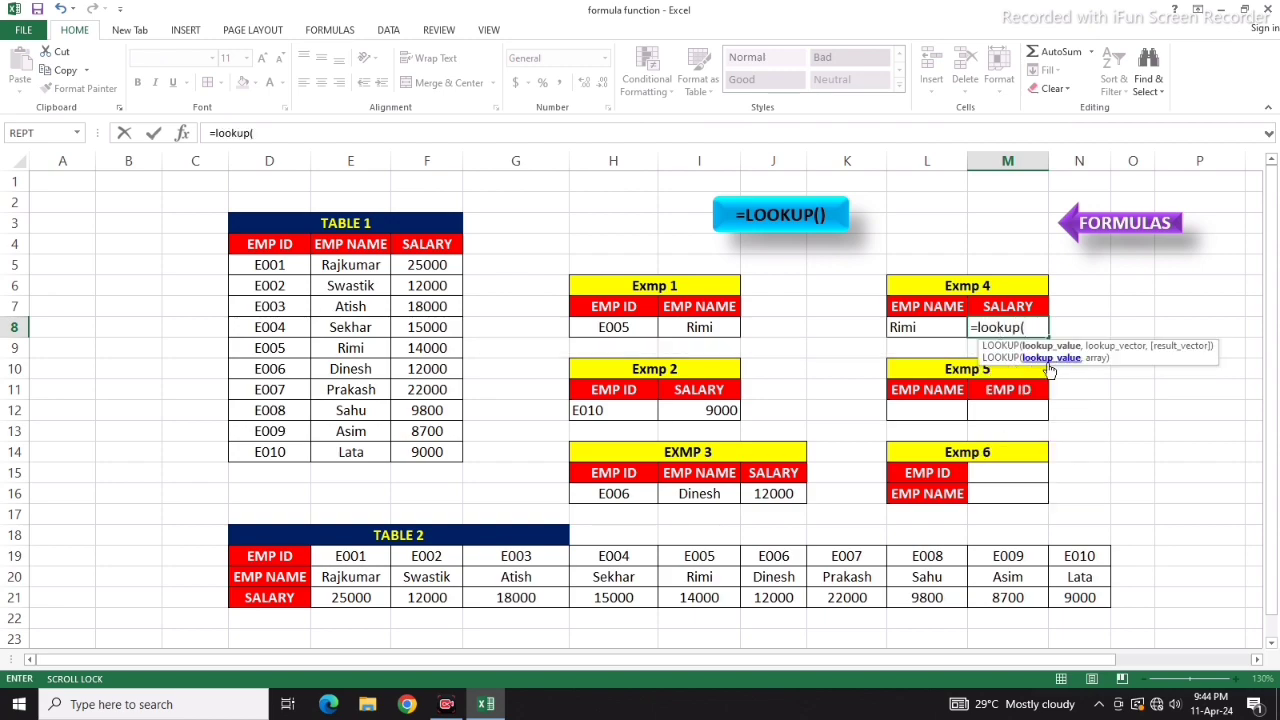
click(903, 328)
text(,)
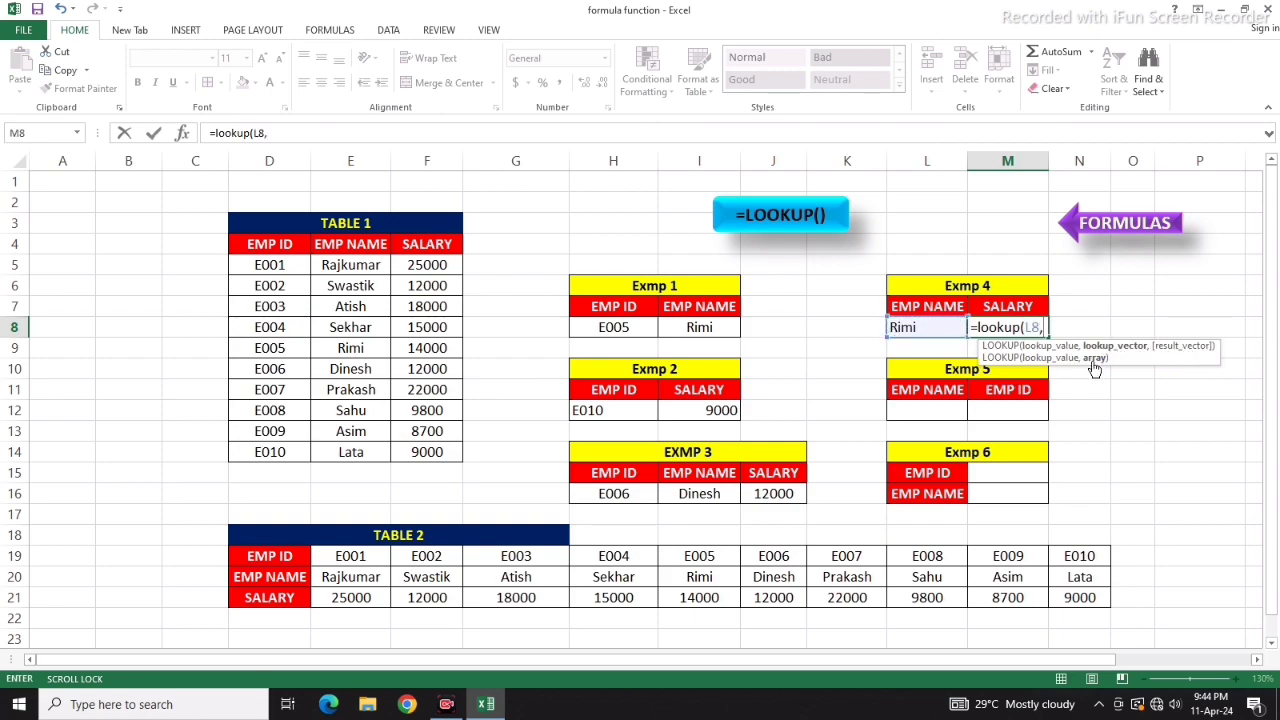
drag(331, 265, 429, 450)
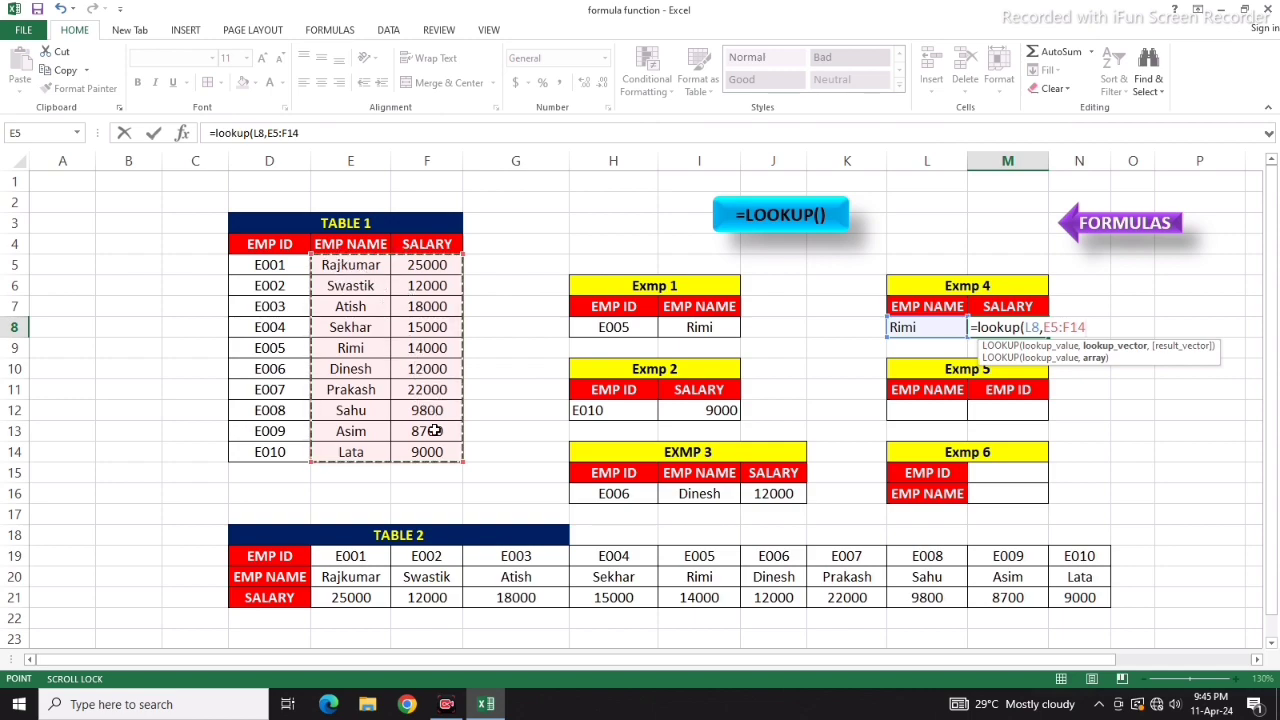
text())
key(Return)
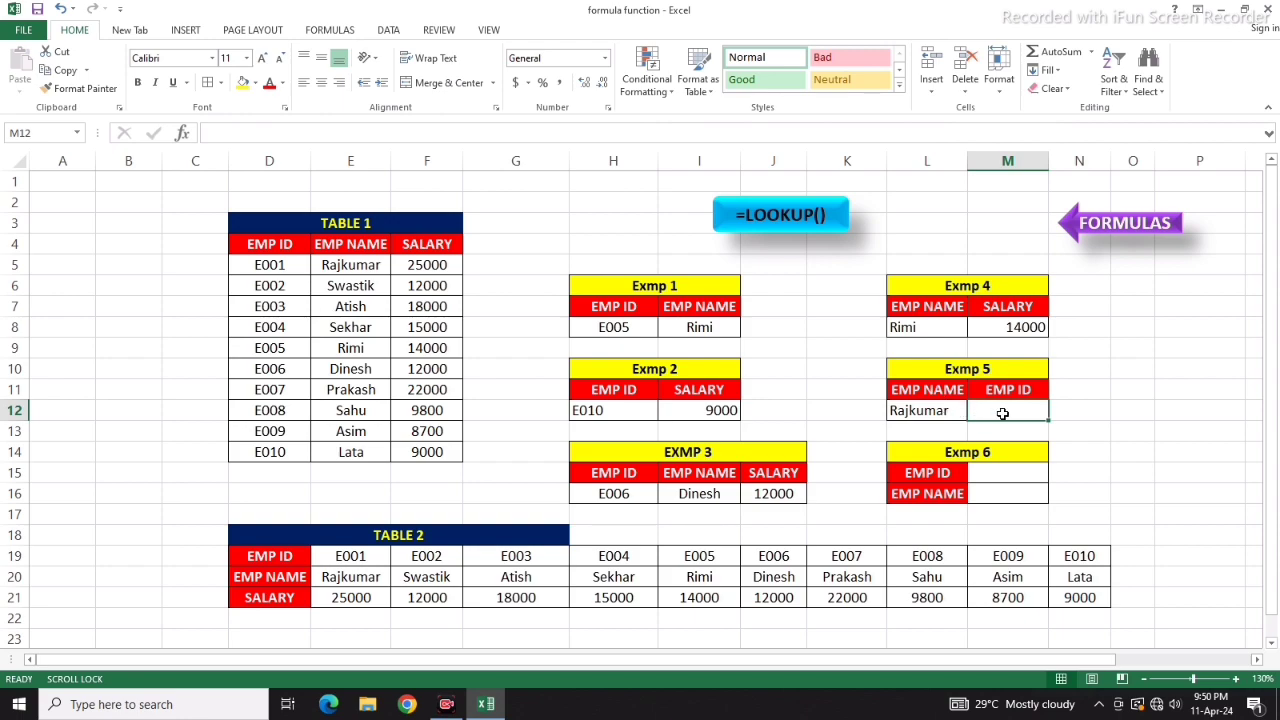
Step: Look up Exmp 5's employee ID in M12 with the vector-form formula =LOOKUP(L12,E5:E14,D5:D14)
text(=lookup)
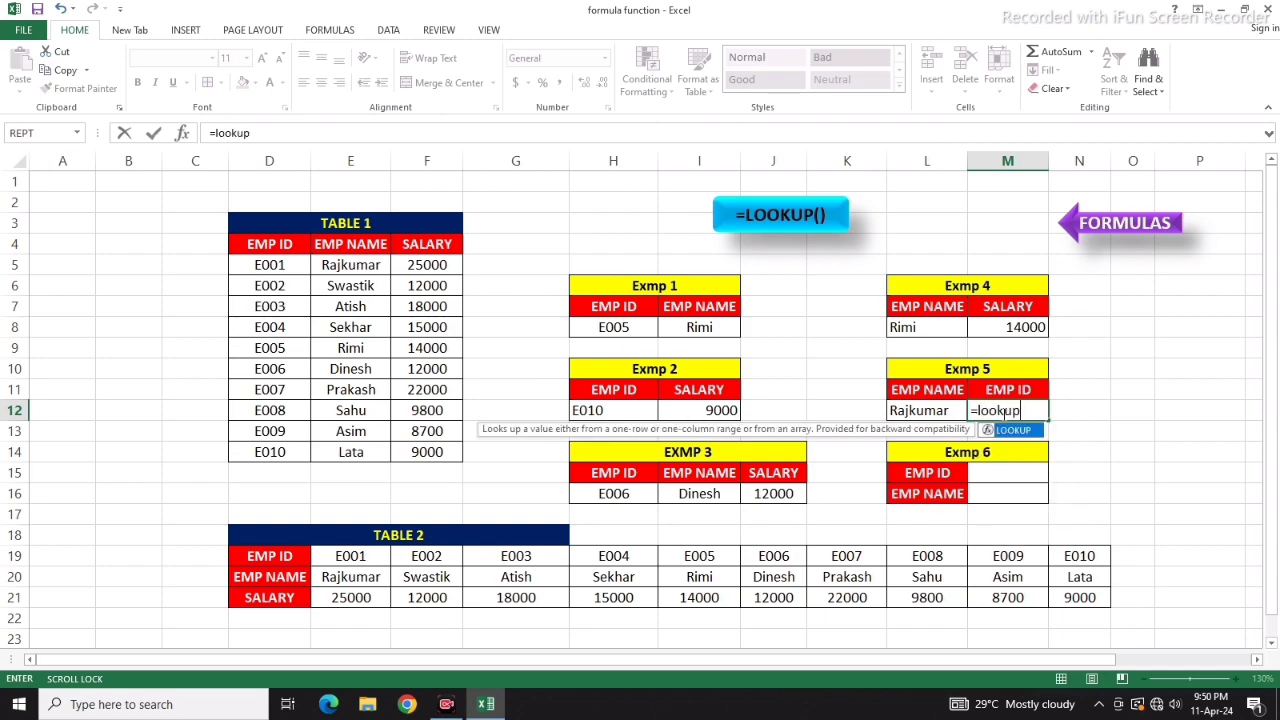
text(()
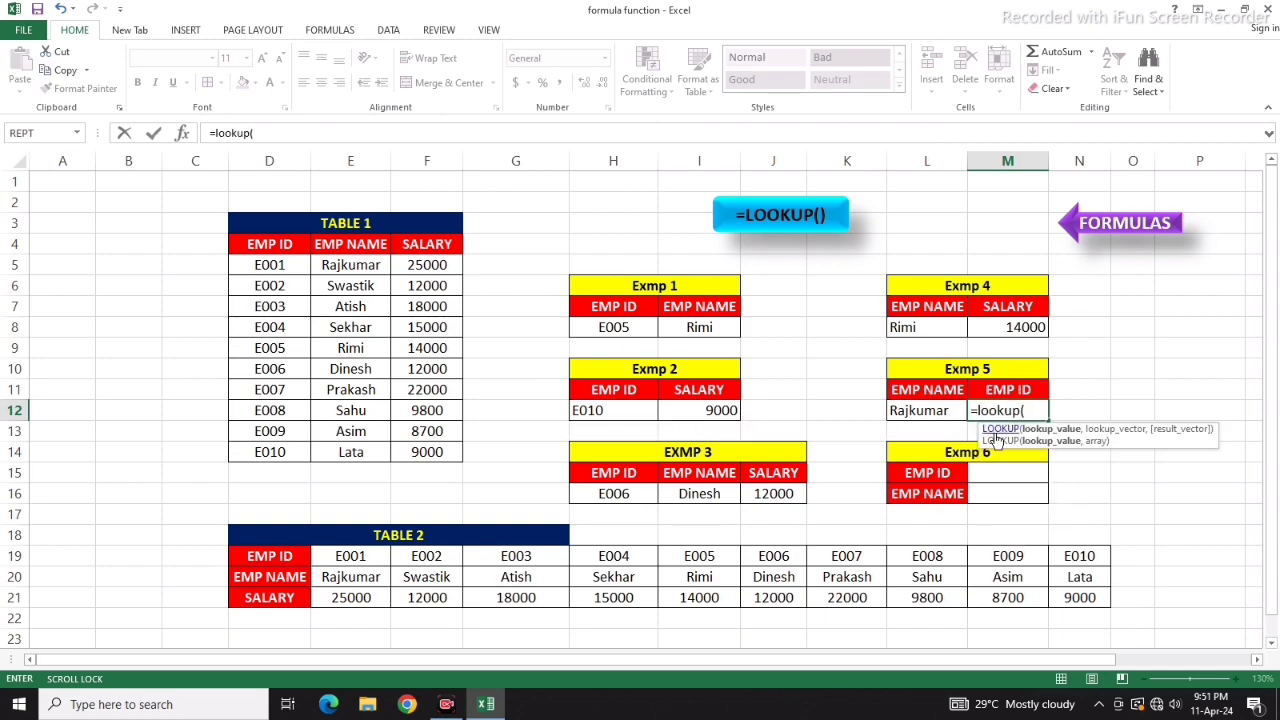
click(929, 411)
text(,)
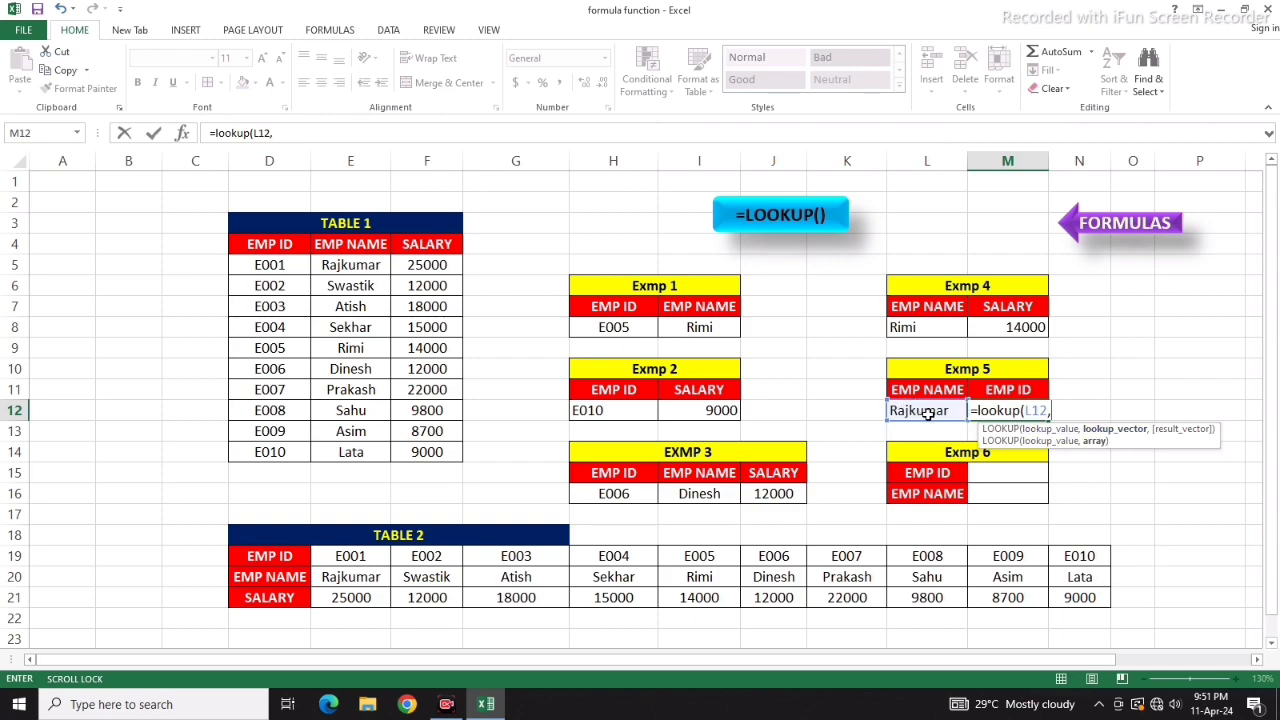
drag(358, 264, 352, 451)
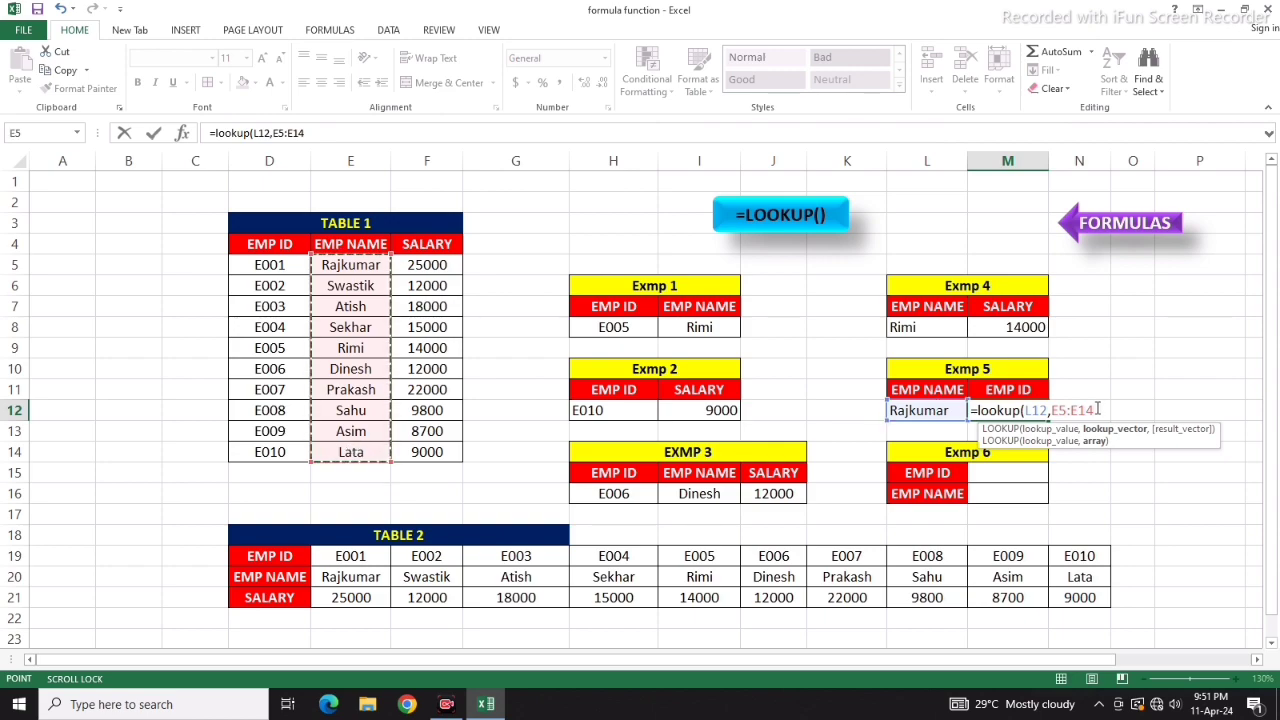
text(,)
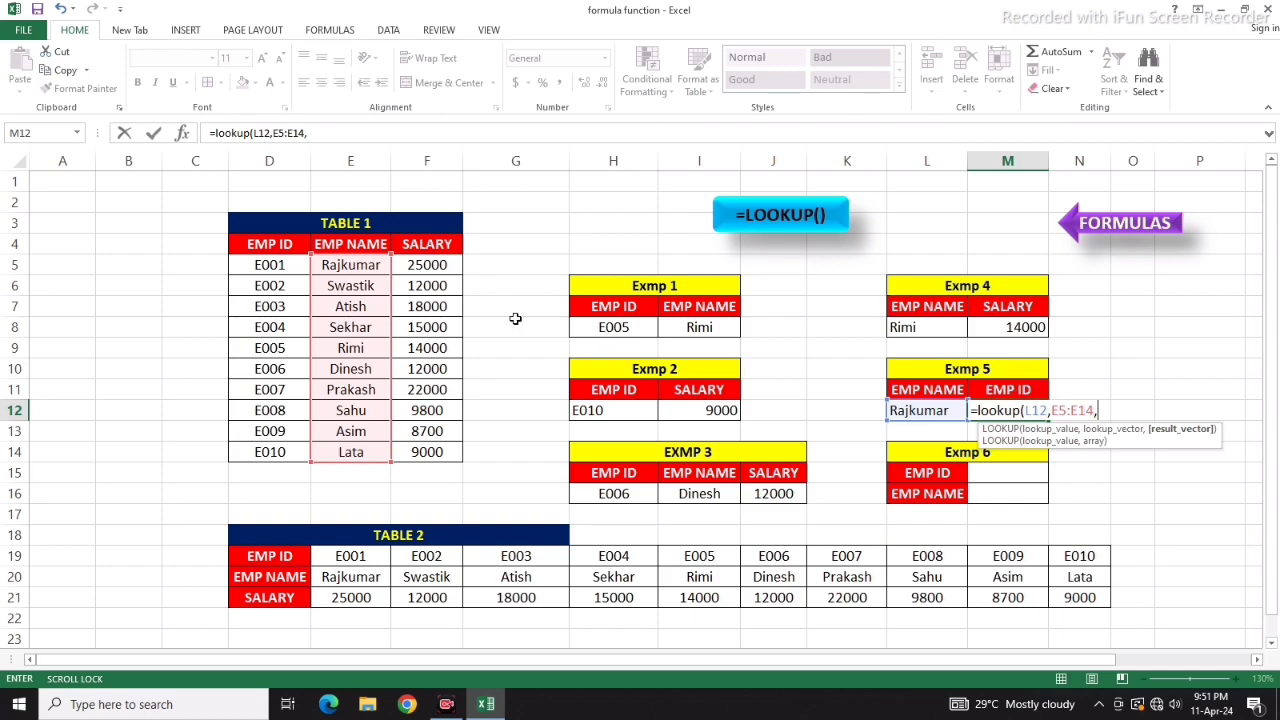
drag(288, 268, 274, 452)
text())
key(ctrl+Return)
key(Return)
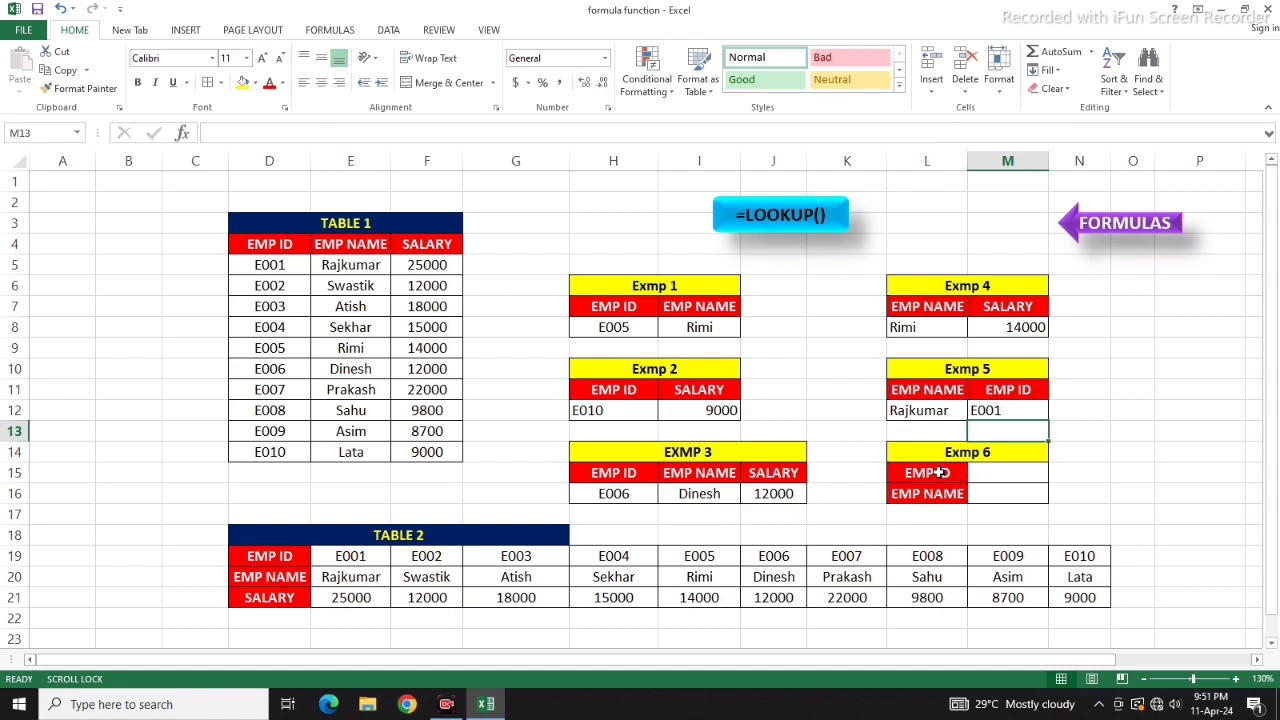
Step: Enter the seventh employee ID from Table 2 in Exmp 6's EMP ID cell M15
click(1006, 473)
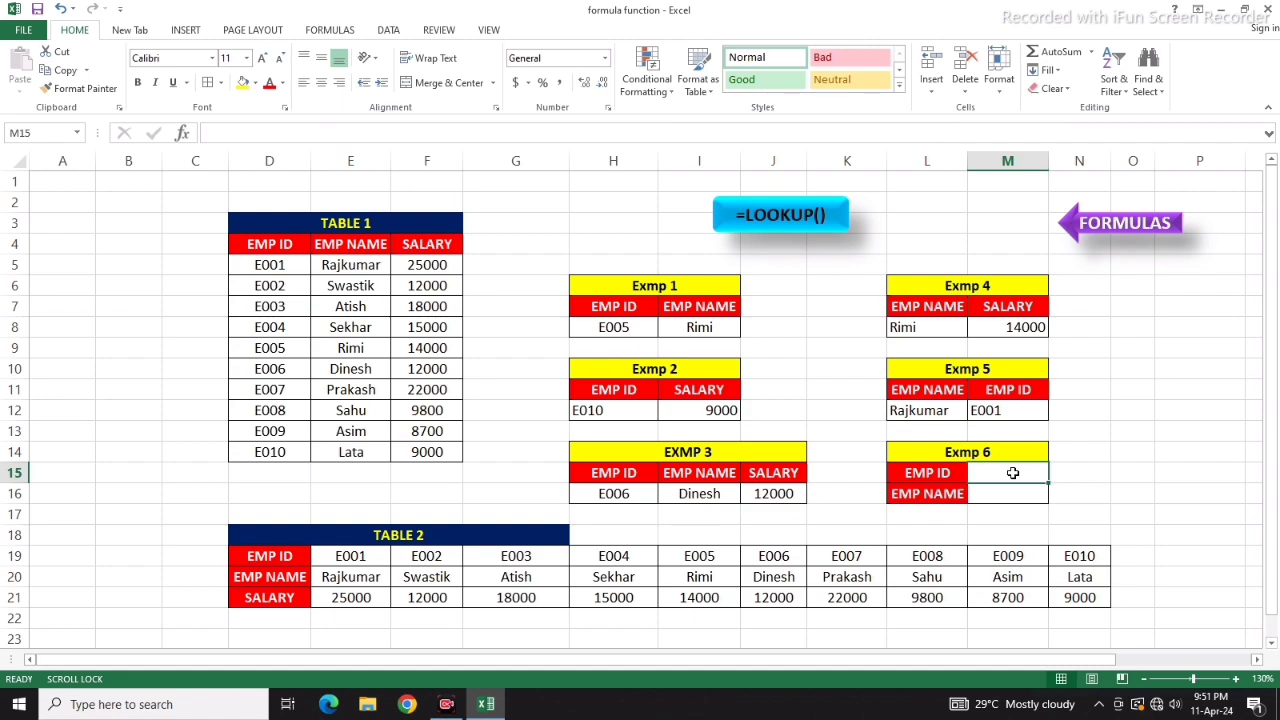
text(E)
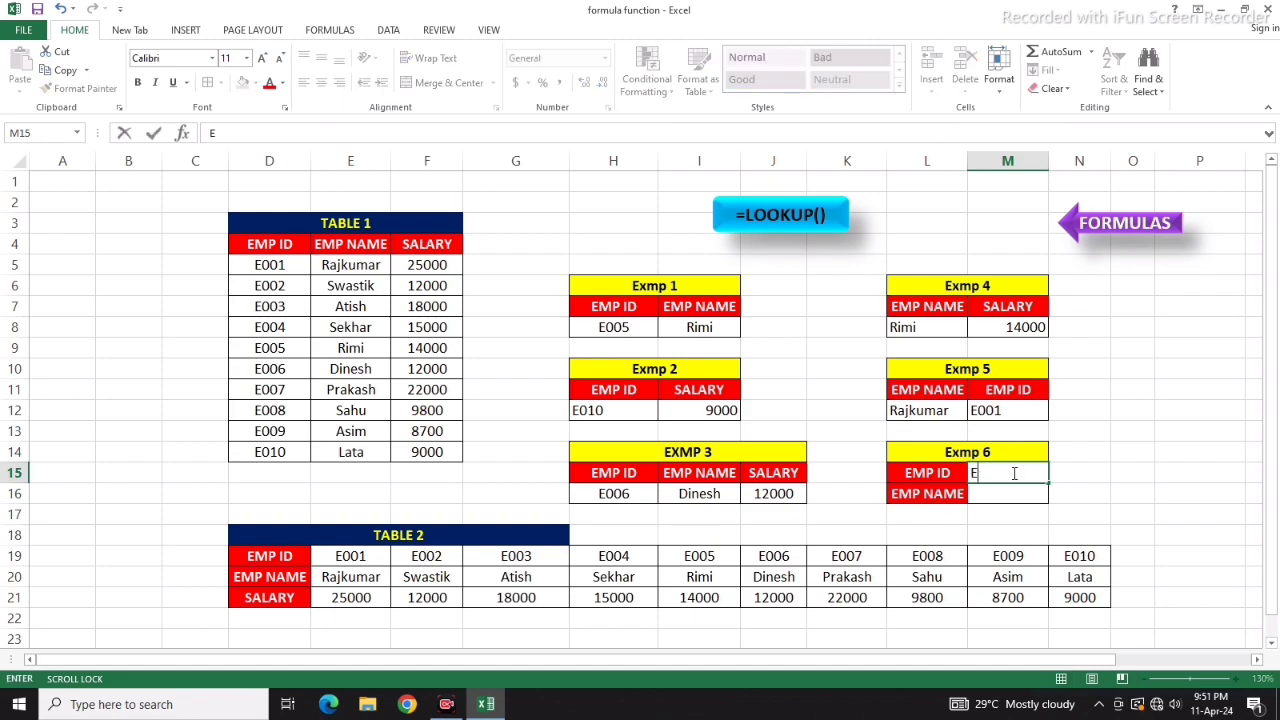
text(007)
click(993, 494)
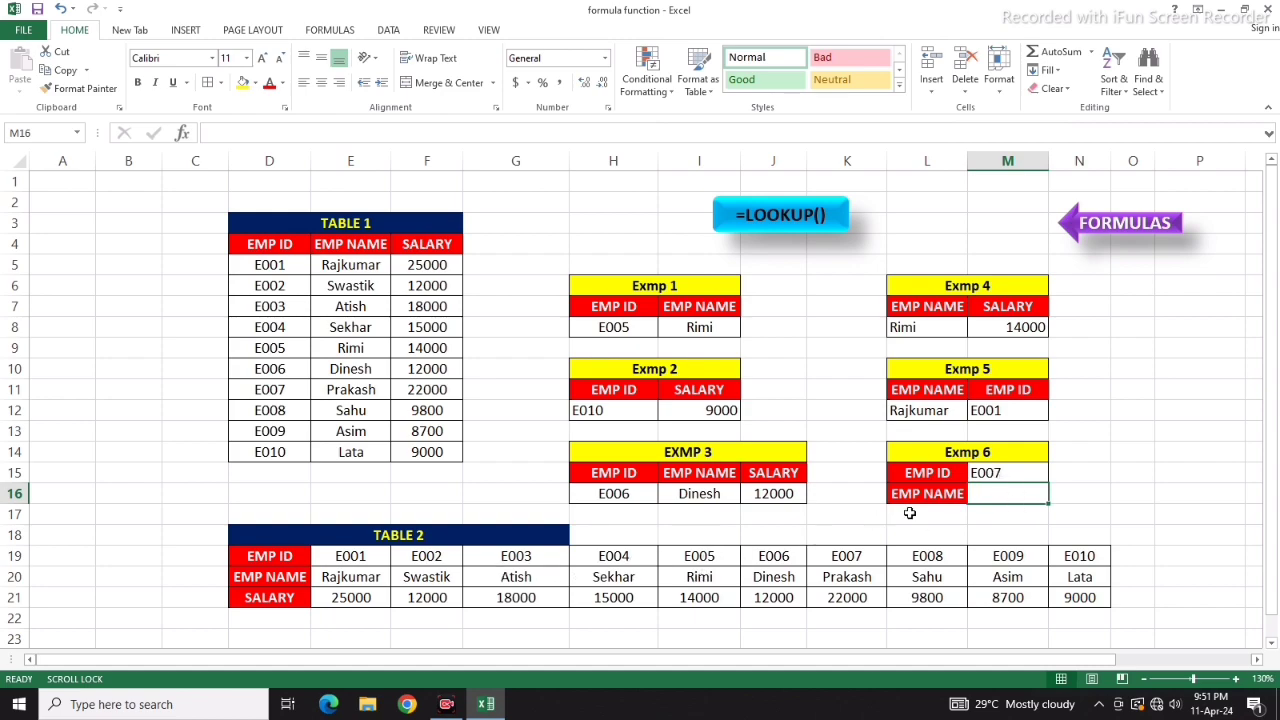
Step: Look up Exmp 6's employee name in M16 with the array-form formula =LOOKUP(M15,E19:N20)
text(=)
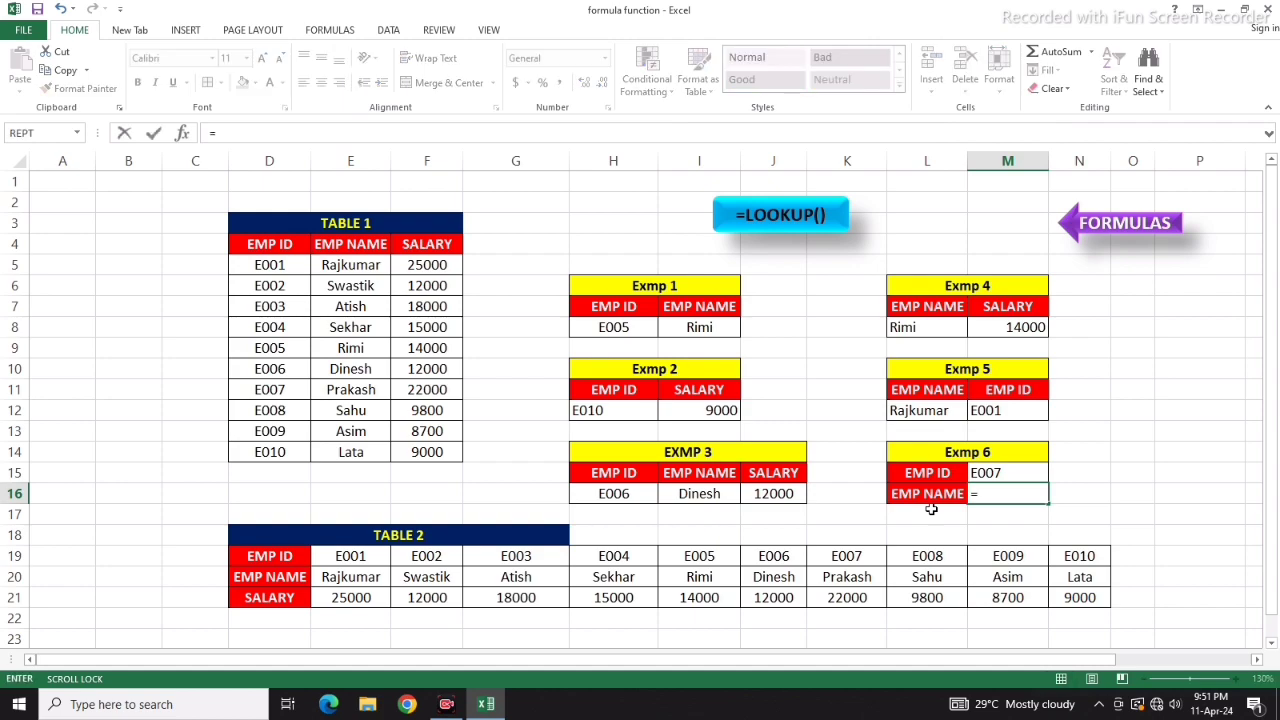
text(LOOK)
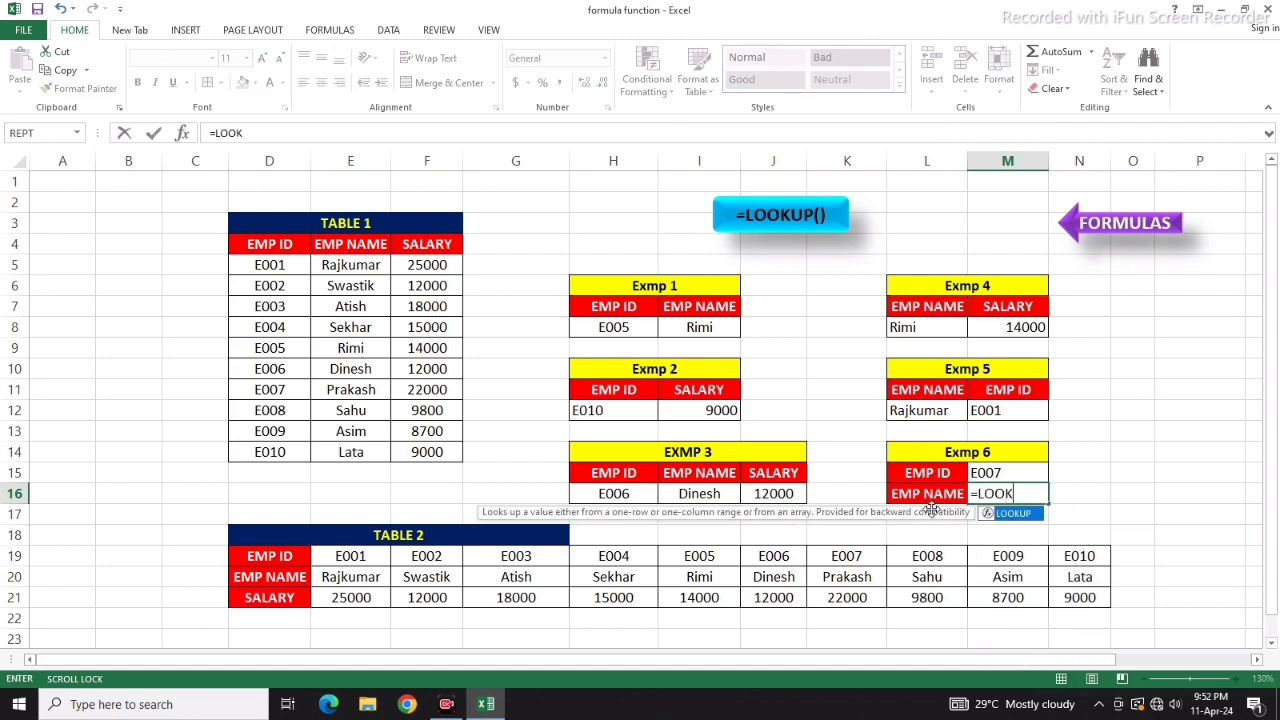
text(UP()
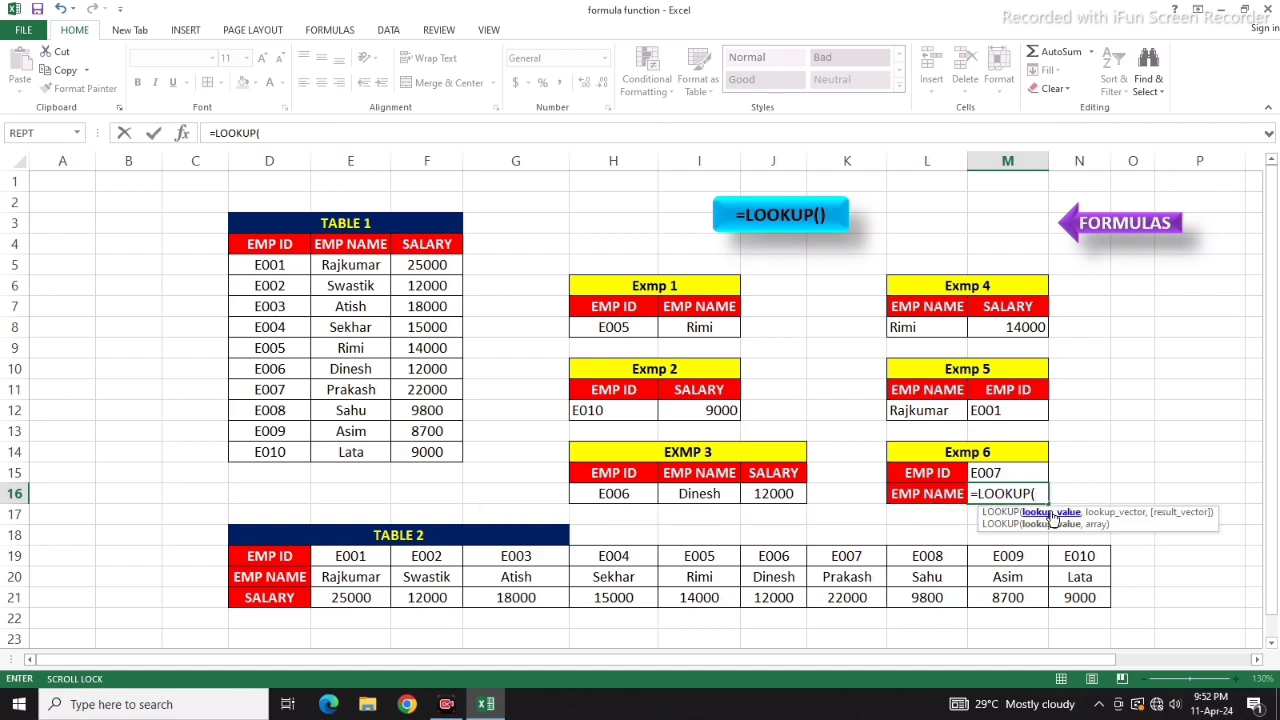
click(1014, 472)
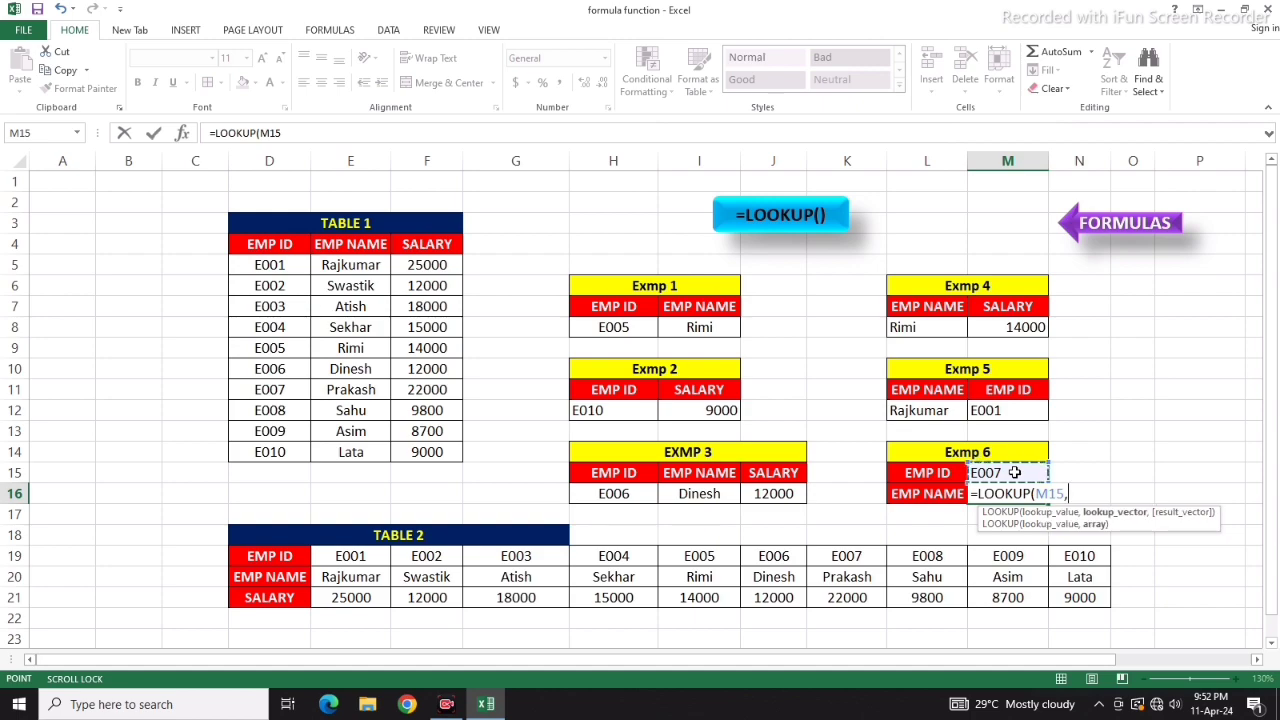
text(,)
drag(283, 556, 1088, 578)
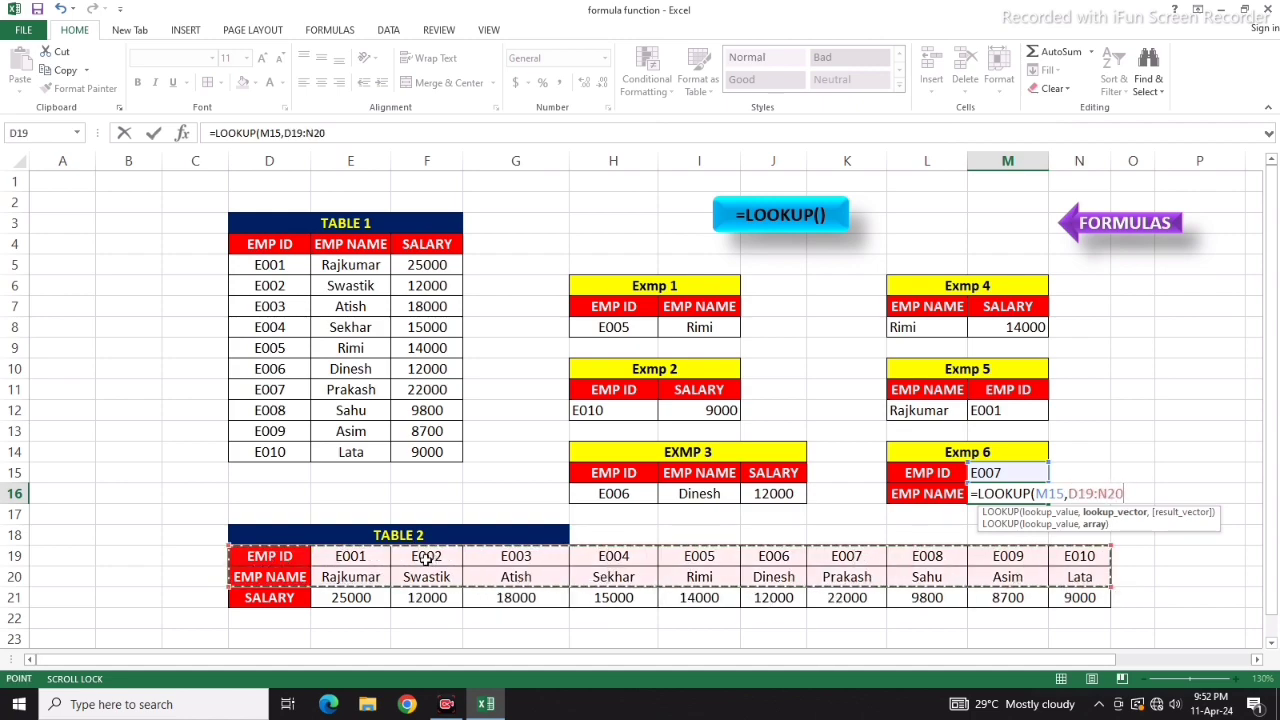
drag(367, 553, 1098, 582)
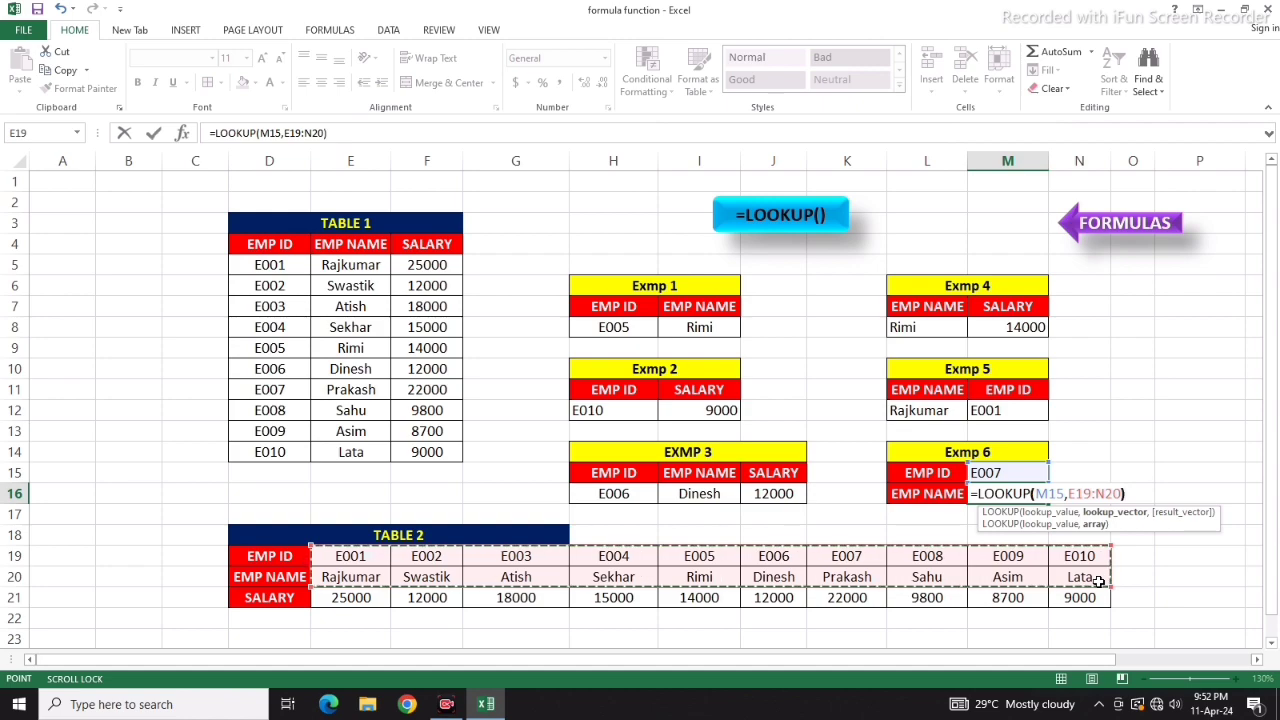
text())
key(Return)
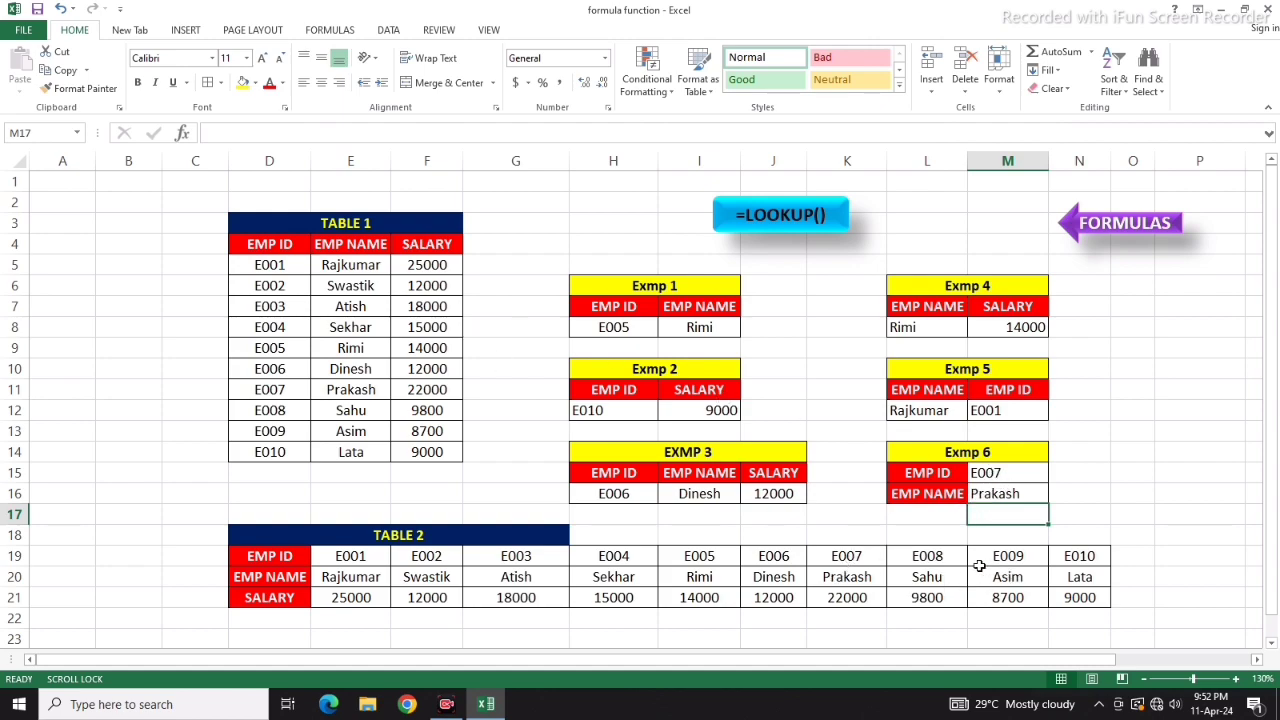
Step: Examine the arguments of the LOOKUP formula in M16 and the Table 2 range they reference
click(1004, 493)
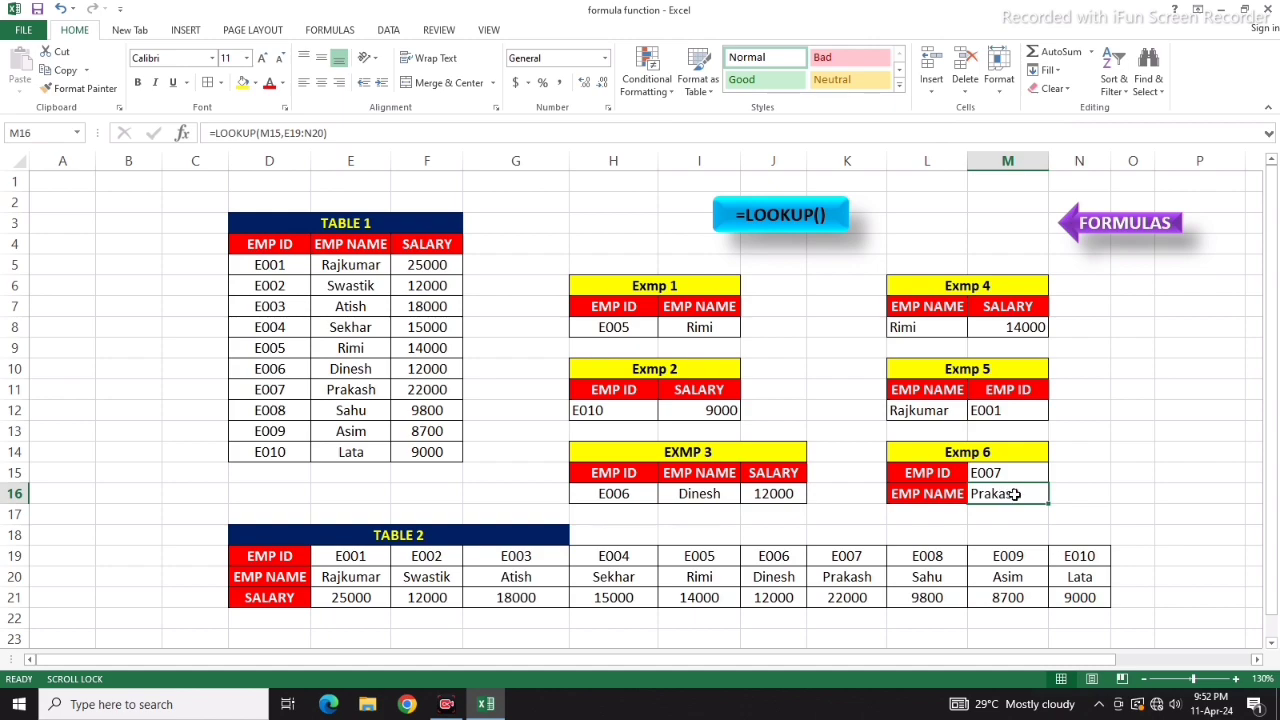
double_click(1020, 489)
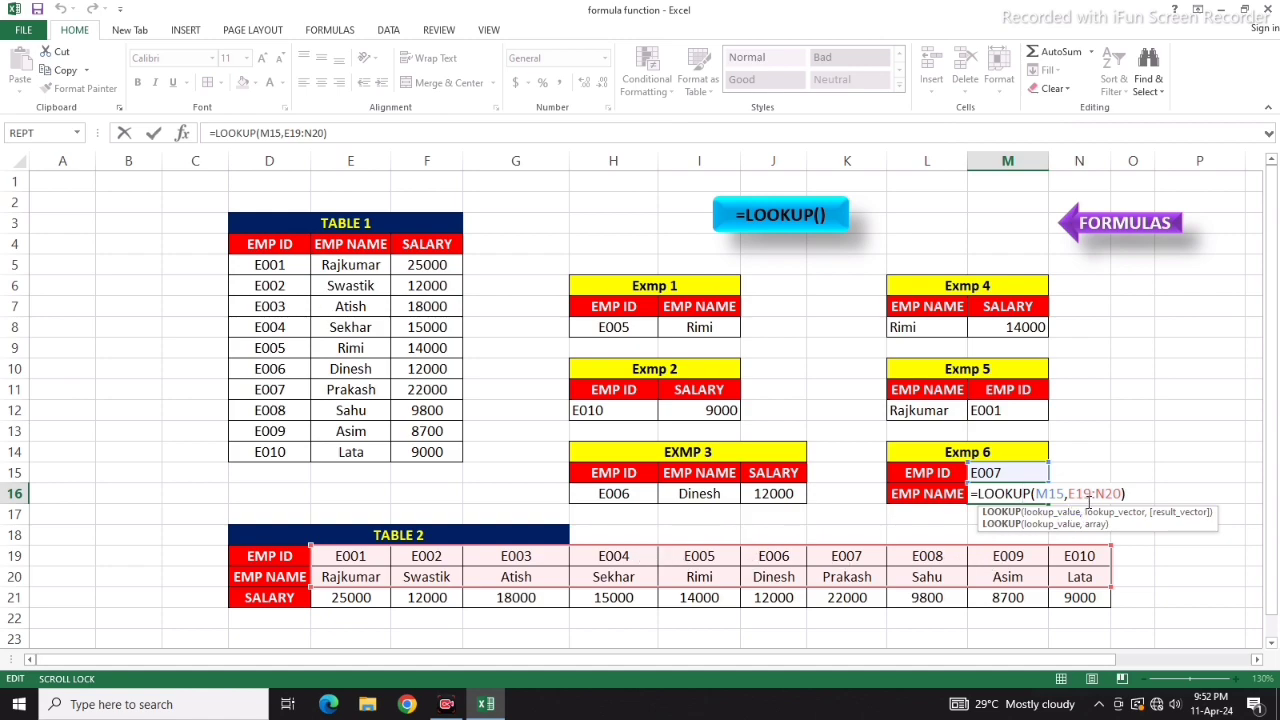
key(Return)
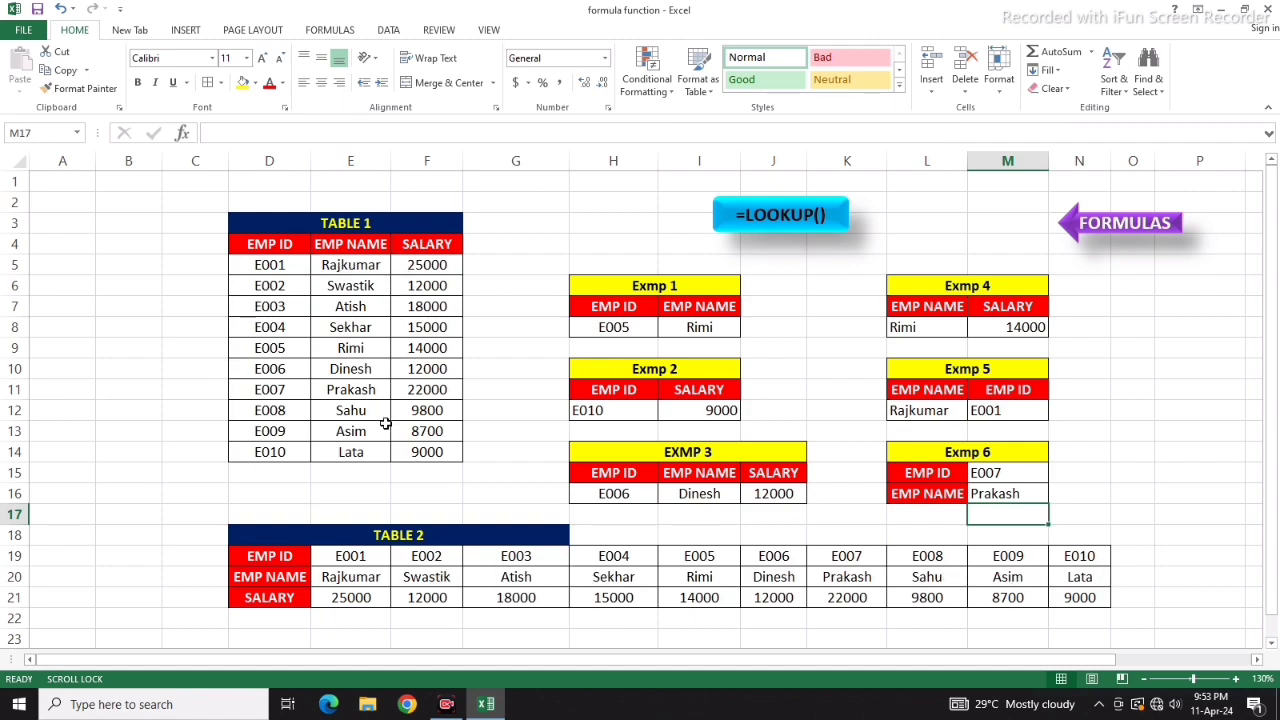
click(1033, 598)
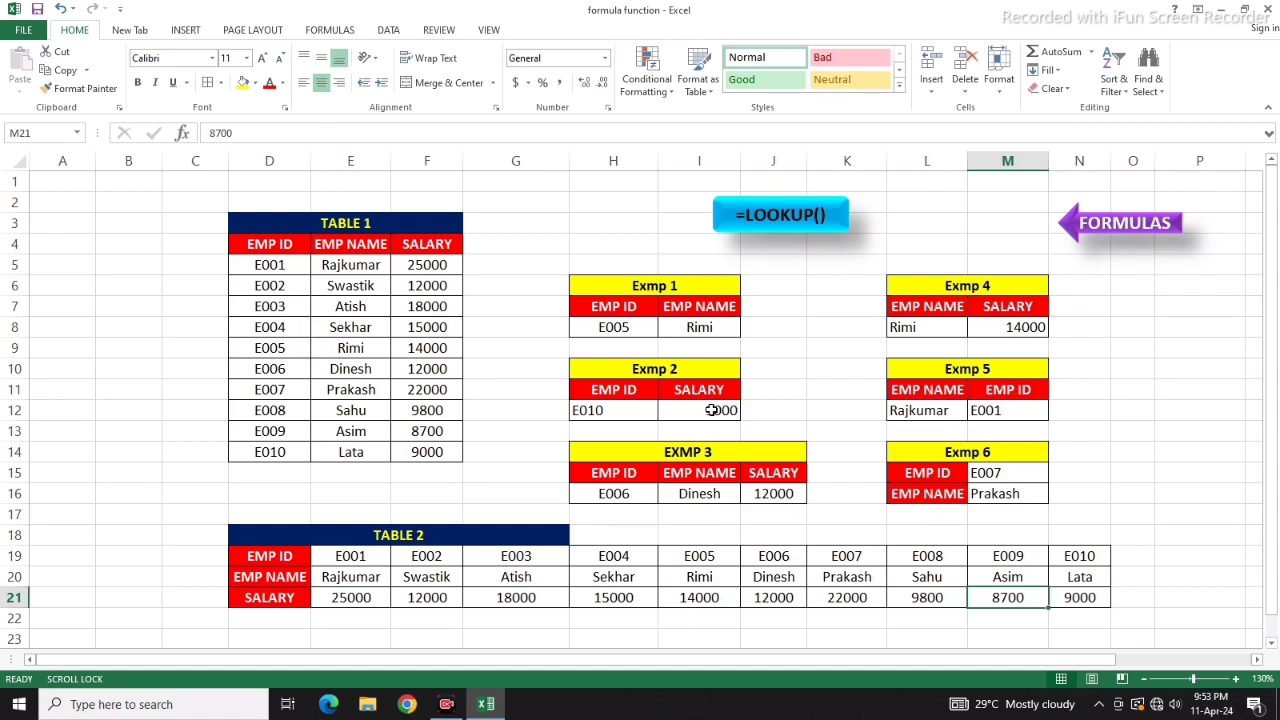
Step: Set Exmp 2's EMP ID in H12 to the first employee ID from Table 1
click(600, 413)
text(E)
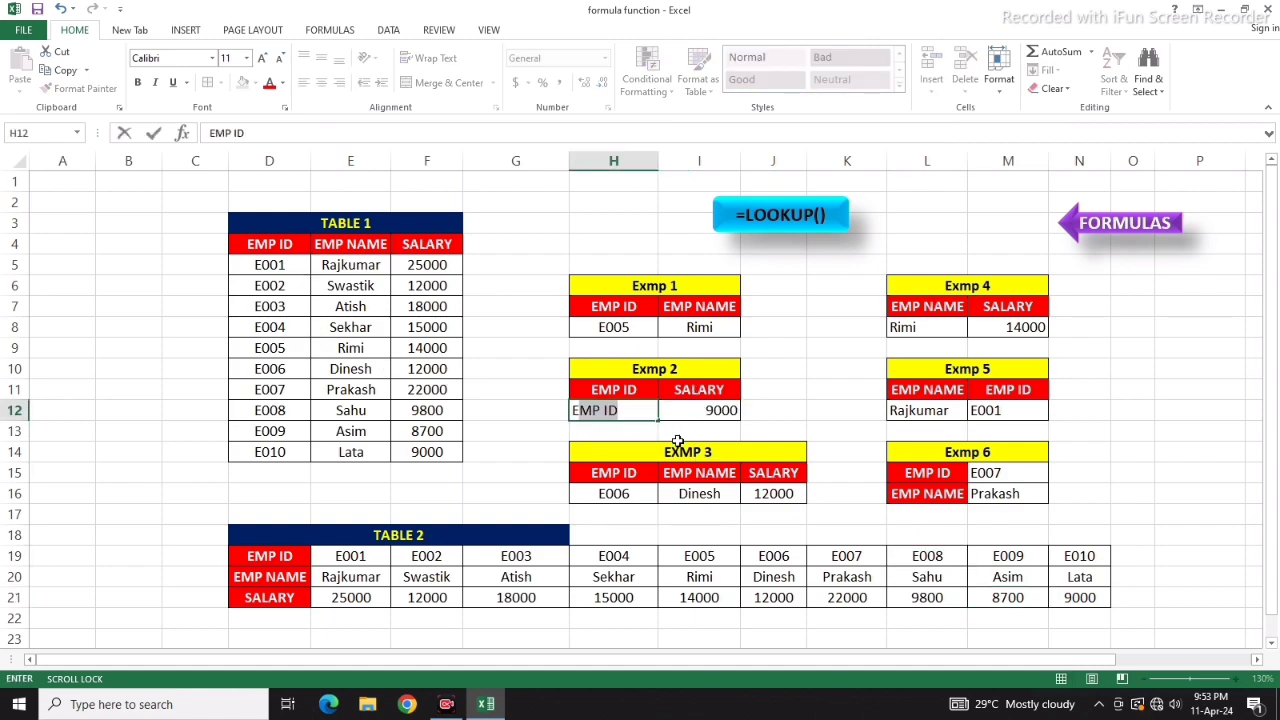
text(001)
click(773, 389)
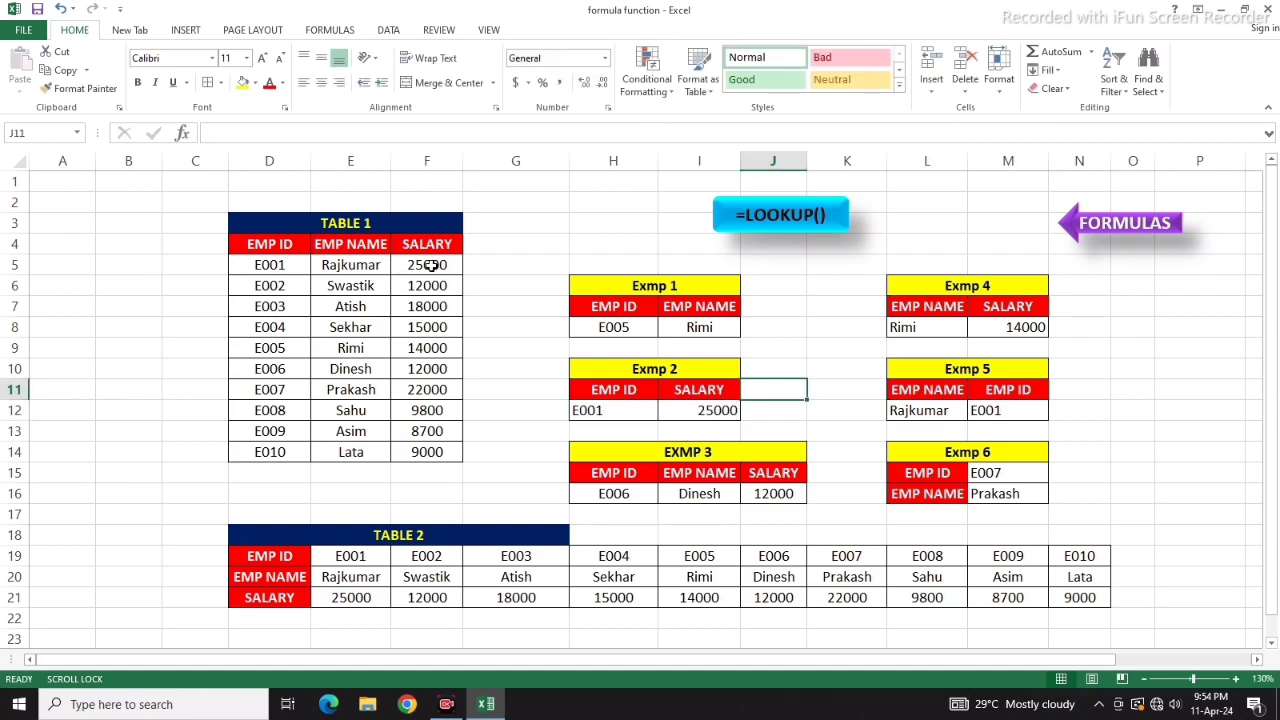
Step: Replace Table 1's employee IDs in D9 and D10 with the sixth and seventh IDs listed in Table 2
click(285, 349)
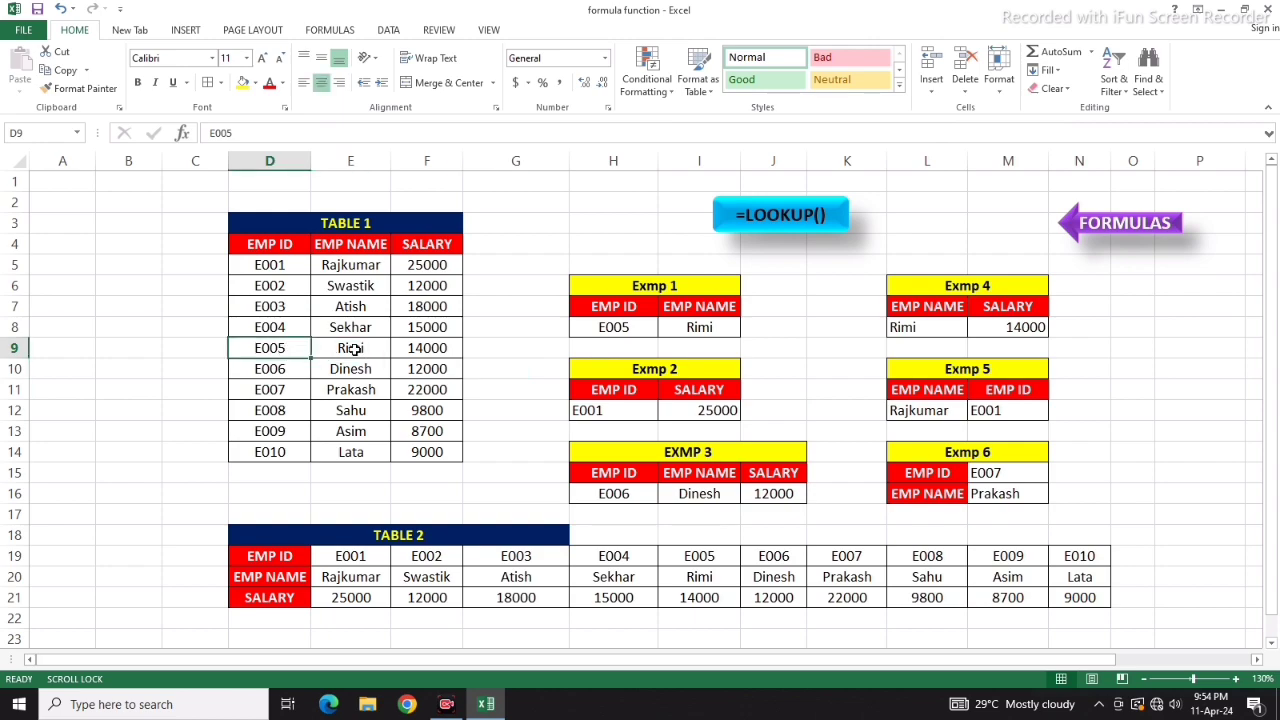
text(E00)
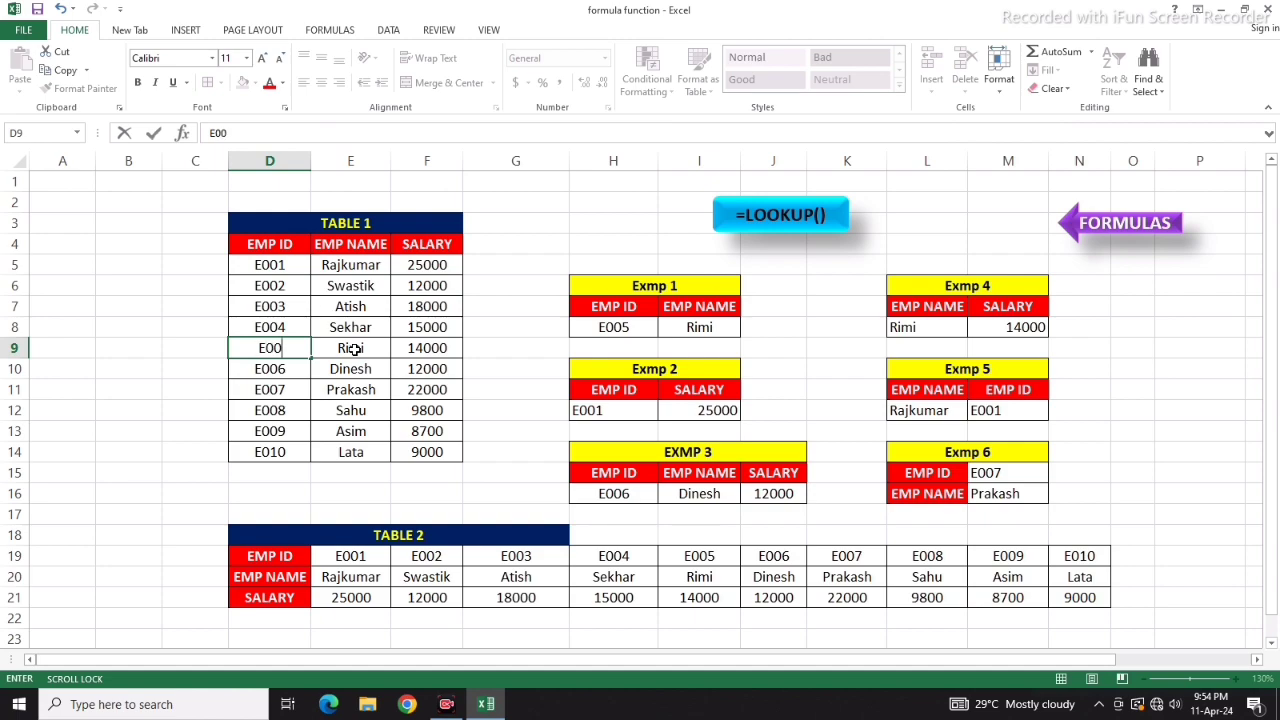
text(6)
click(297, 371)
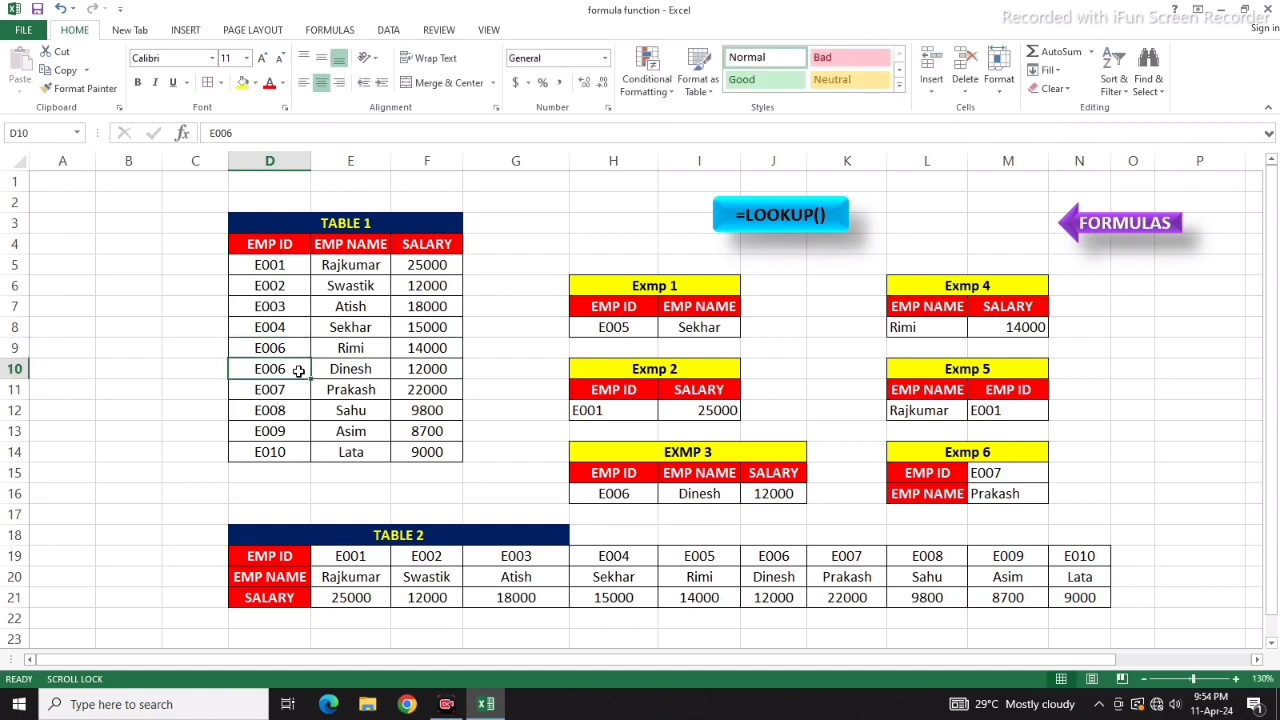
text(E007)
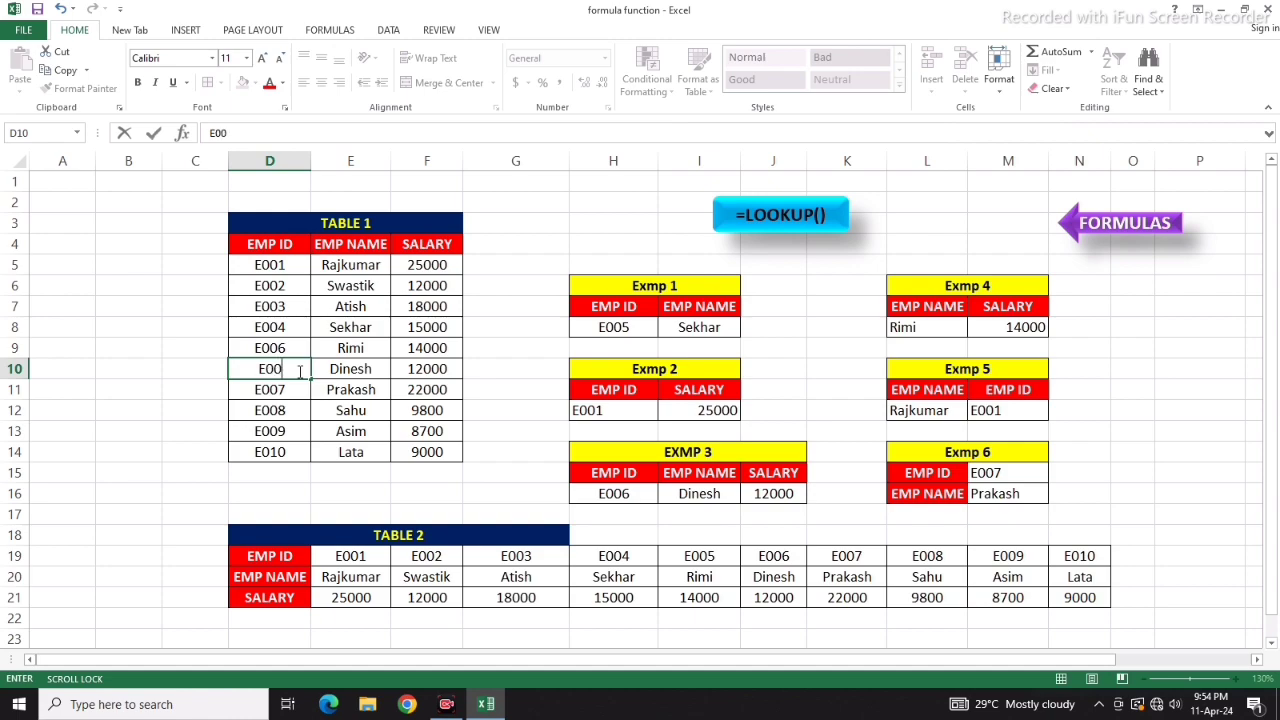
Step: Replace Table 1's employee IDs in D11 and D12 with the eighth and fifth IDs listed in Table 2, breaking the ascending order
click(280, 389)
double_click(288, 389)
key(BackSpace)
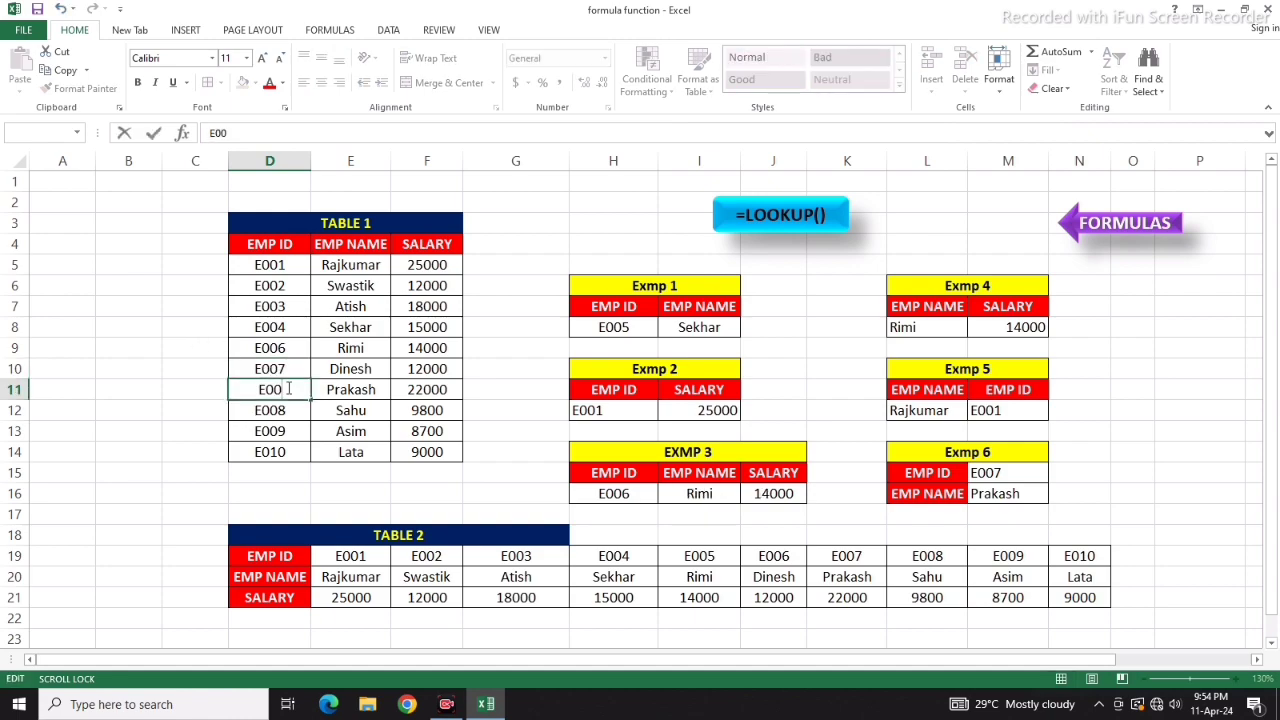
text(8)
click(293, 411)
double_click(296, 411)
key(BackSpace)
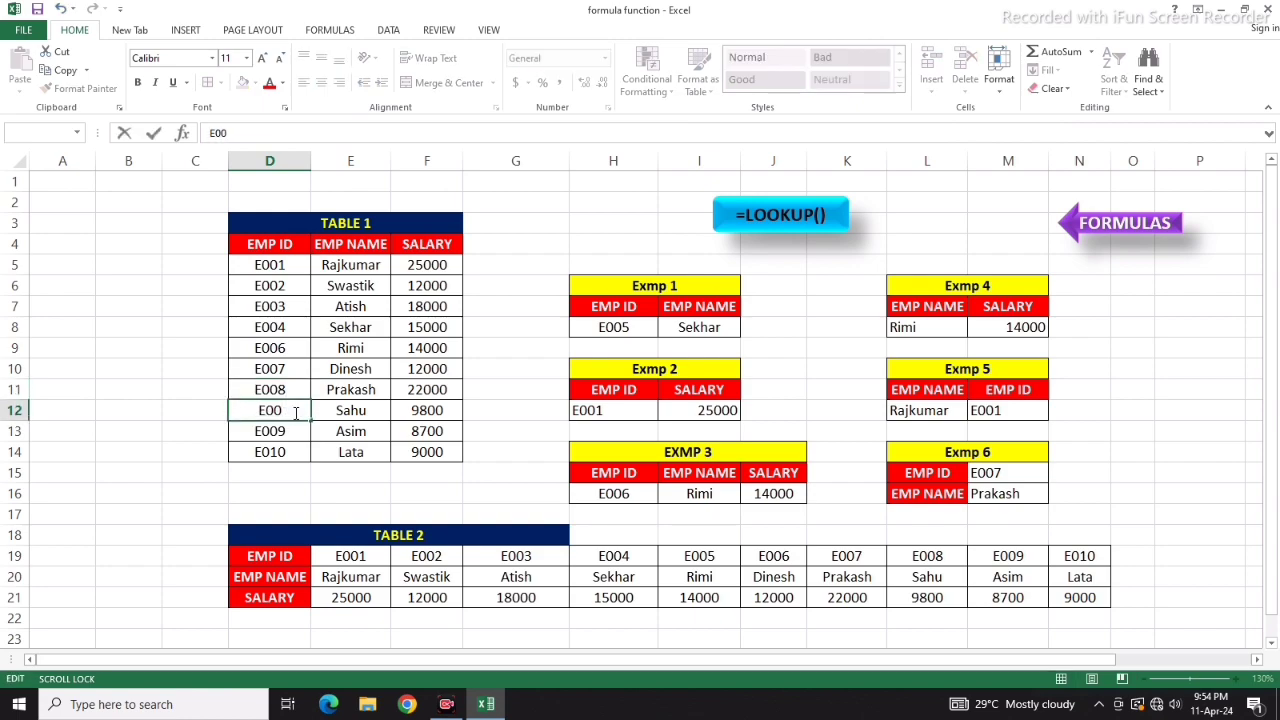
text(5)
click(319, 467)
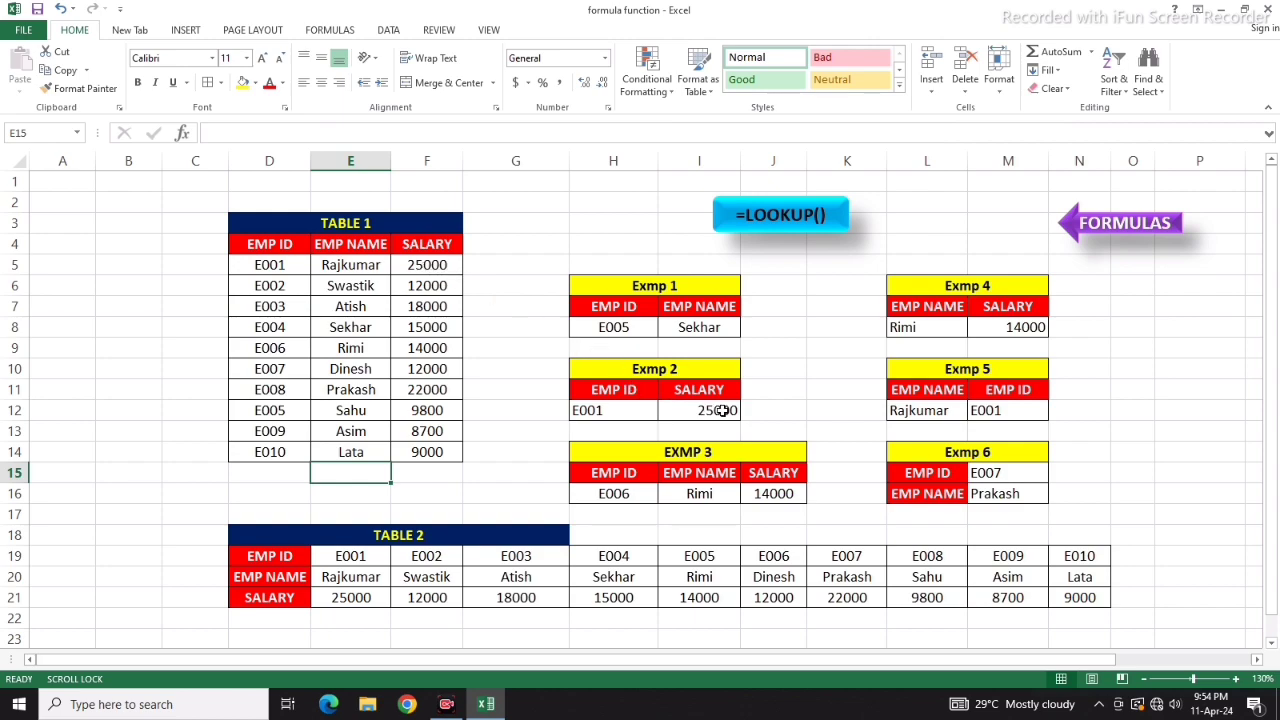
Step: Test Exmp 2's salary lookup by setting its EMP ID in H12 to the second employee ID
click(640, 410)
double_click(628, 410)
key(BackSpace)
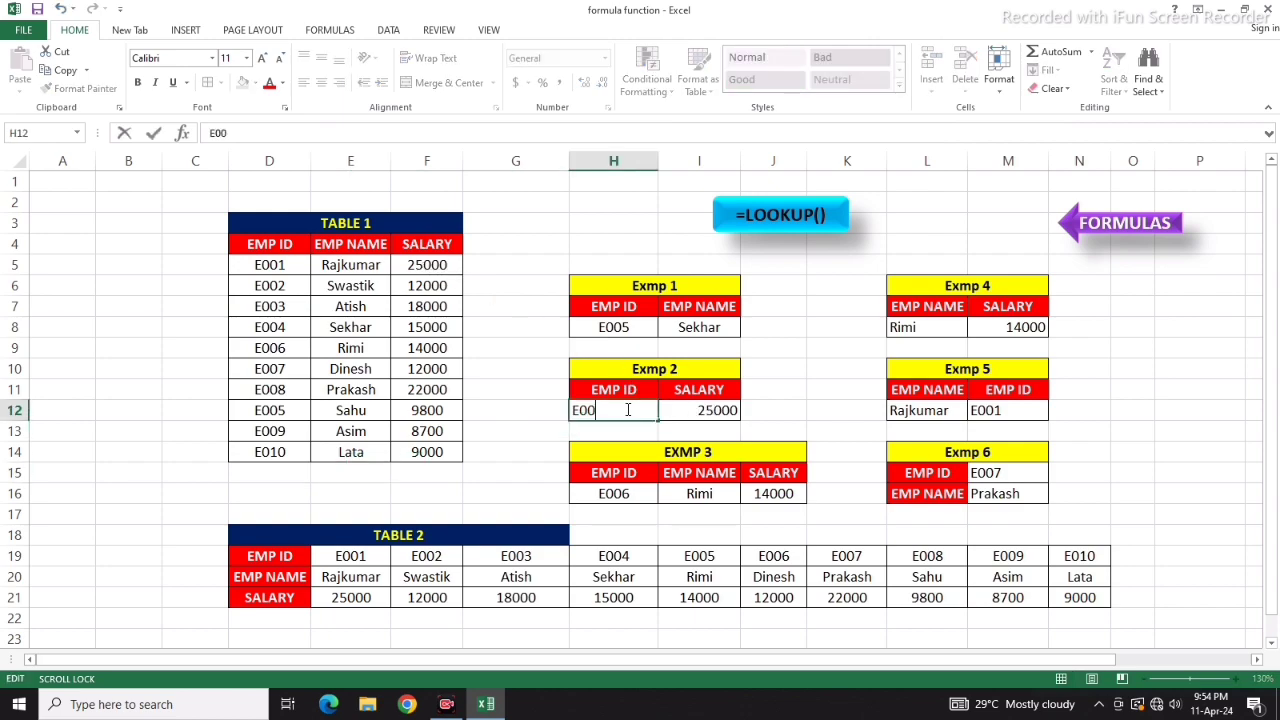
text(2)
key(Return)
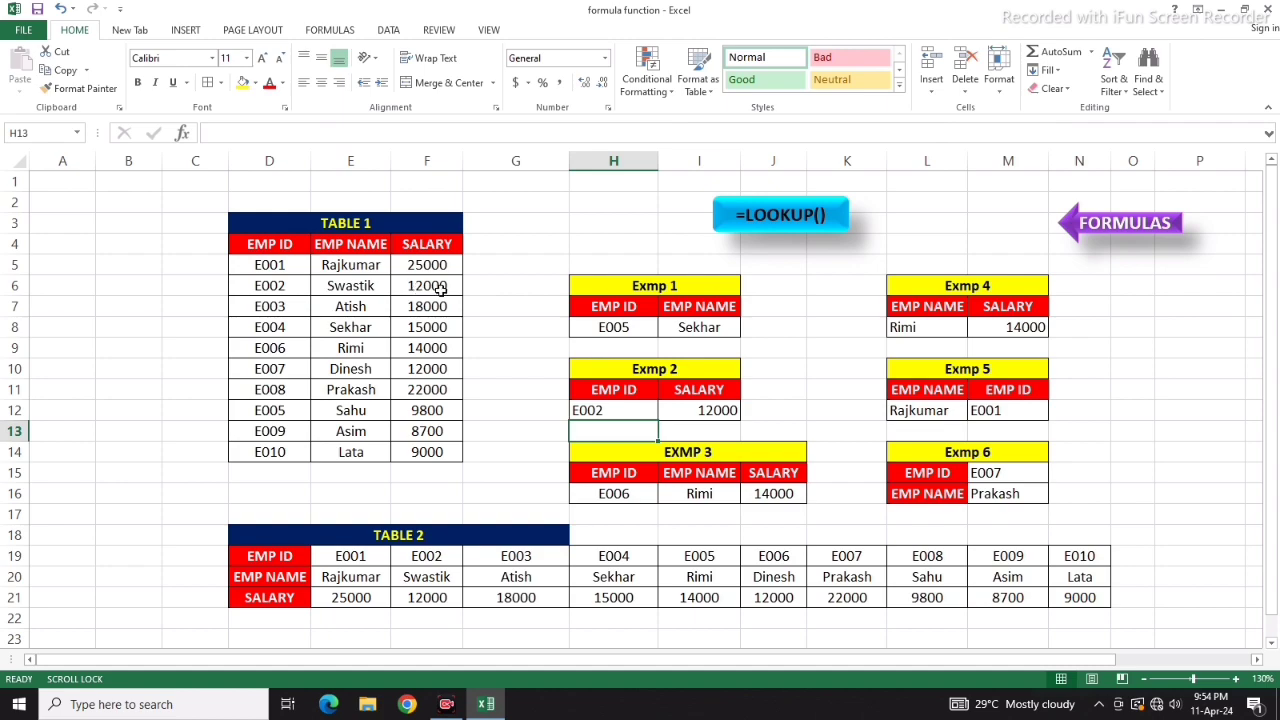
Step: Test Exmp 2's salary lookup with the third employee ID in H12
click(609, 410)
double_click(612, 410)
key(BackSpace)
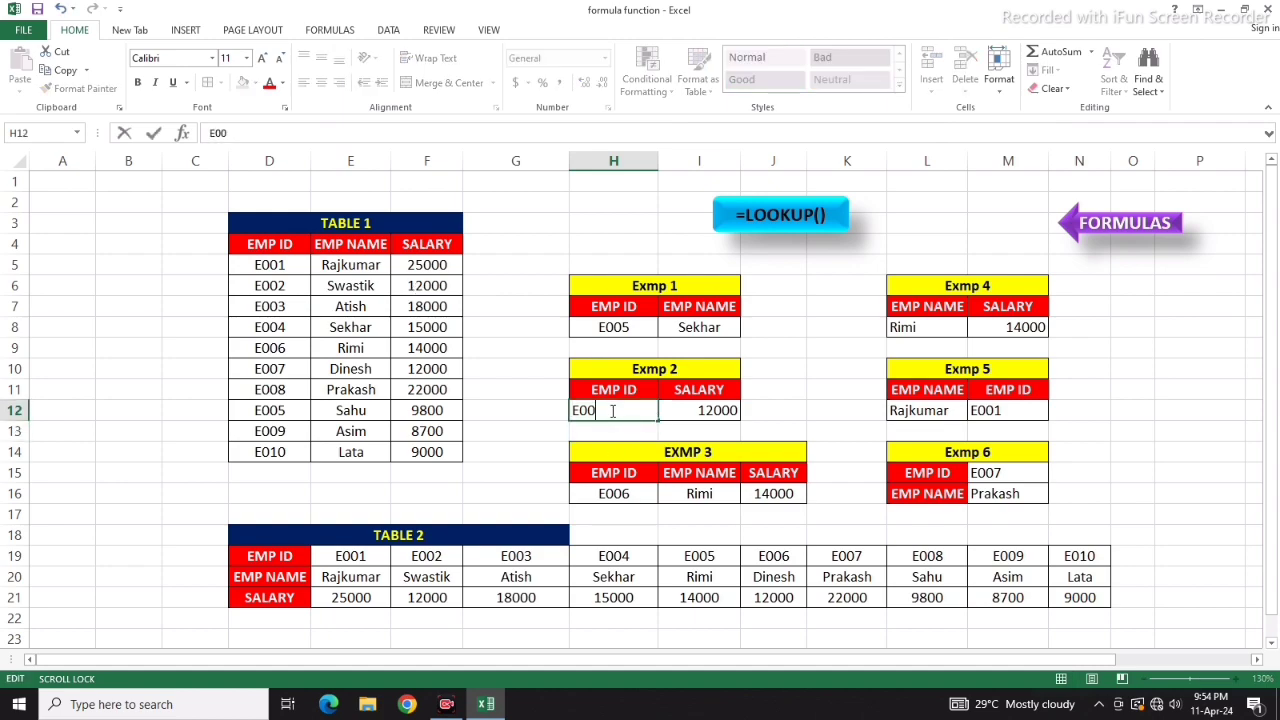
text(3)
key(Return)
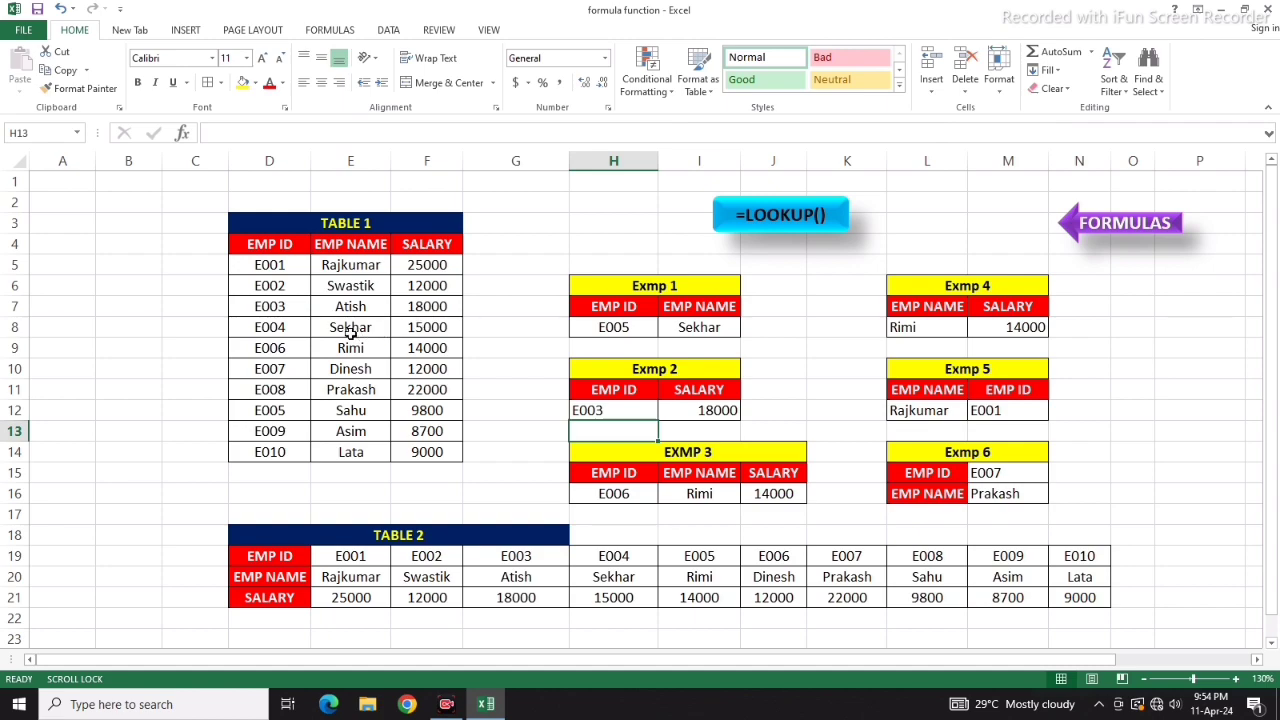
Step: Test Exmp 2's salary lookup with the fourth employee ID in H12
click(607, 408)
double_click(614, 406)
key(BackSpace)
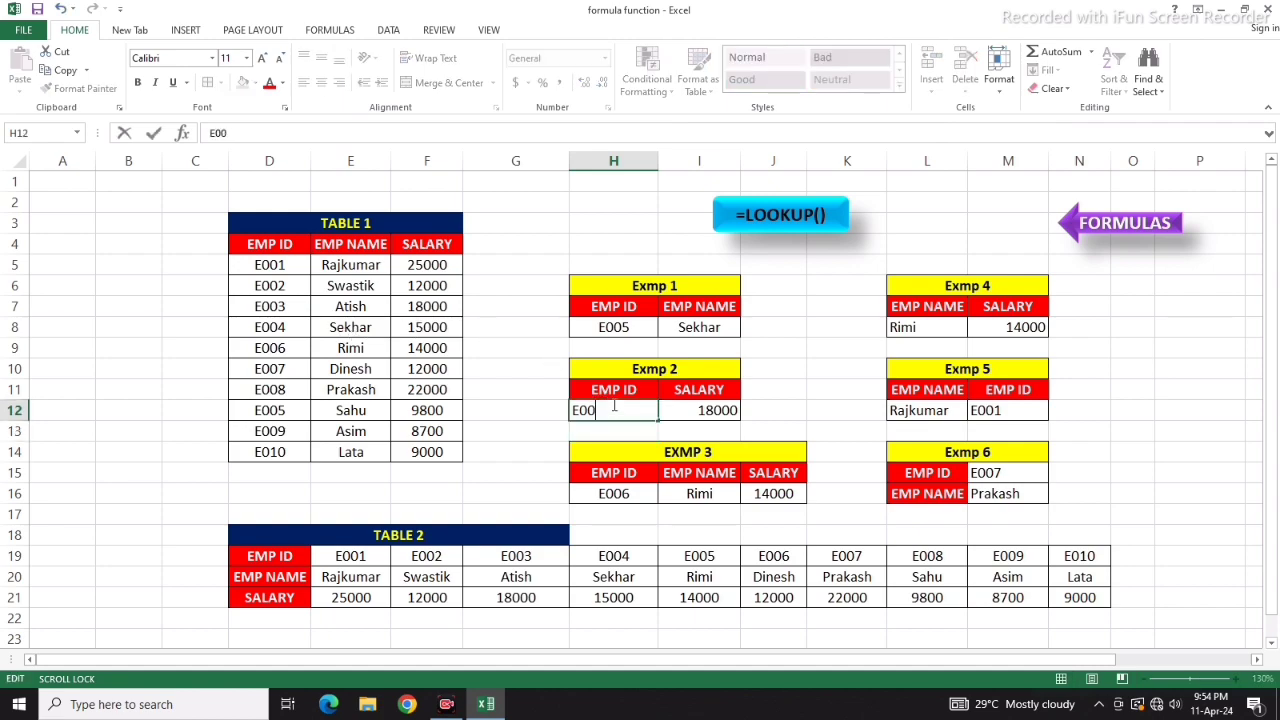
key(Return)
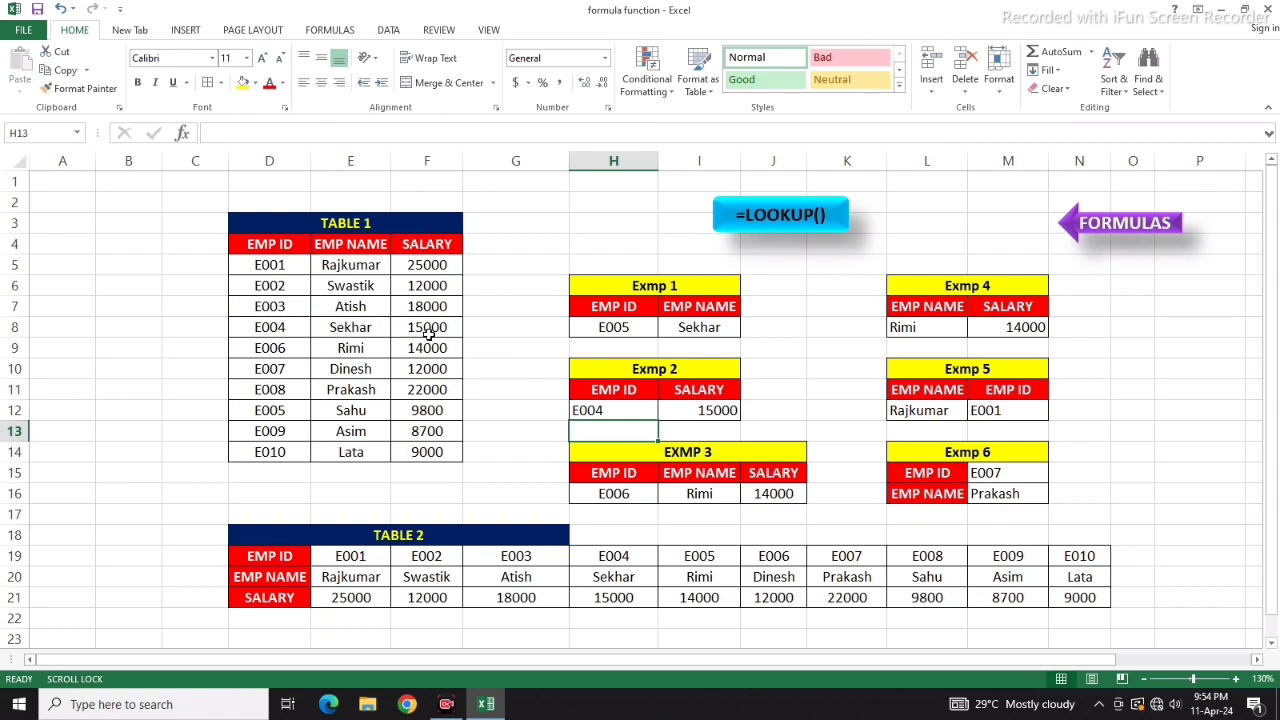
Step: Set Exmp 2's EMP ID in H12 to the out-of-order employee ID placed in D12
double_click(607, 413)
key(BackSpace)
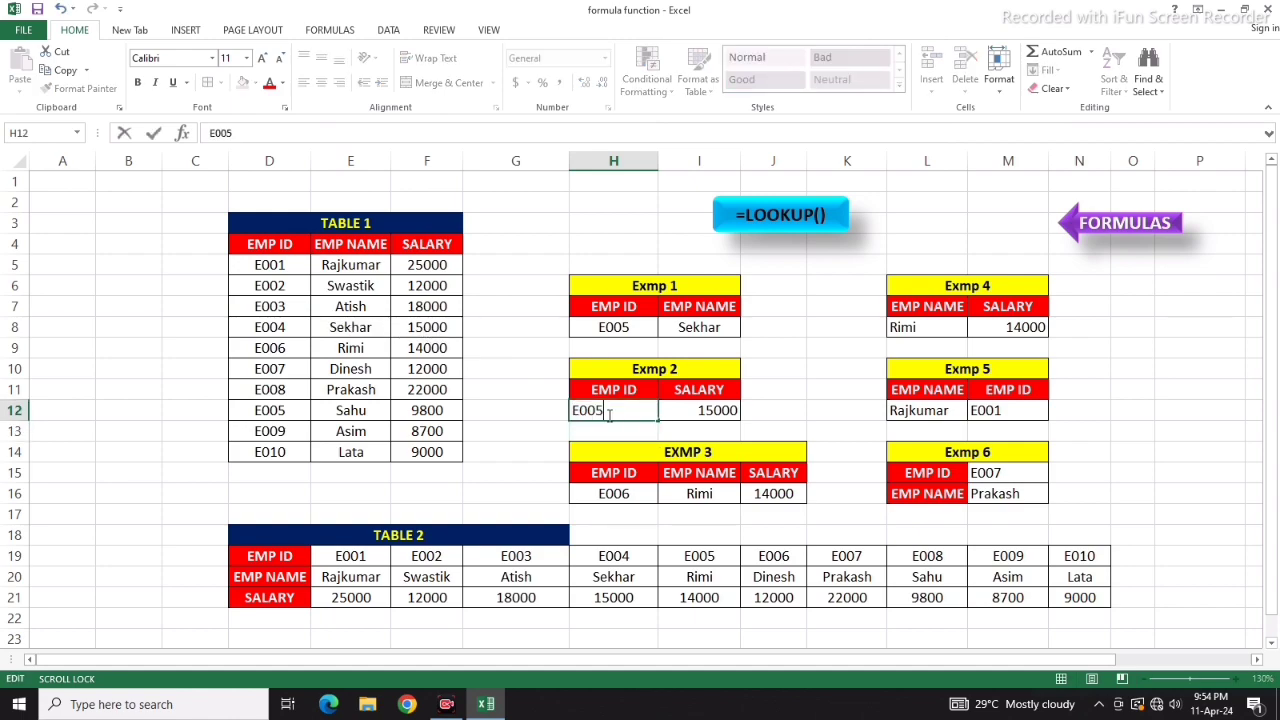
text(5)
key(Return)
click(795, 418)
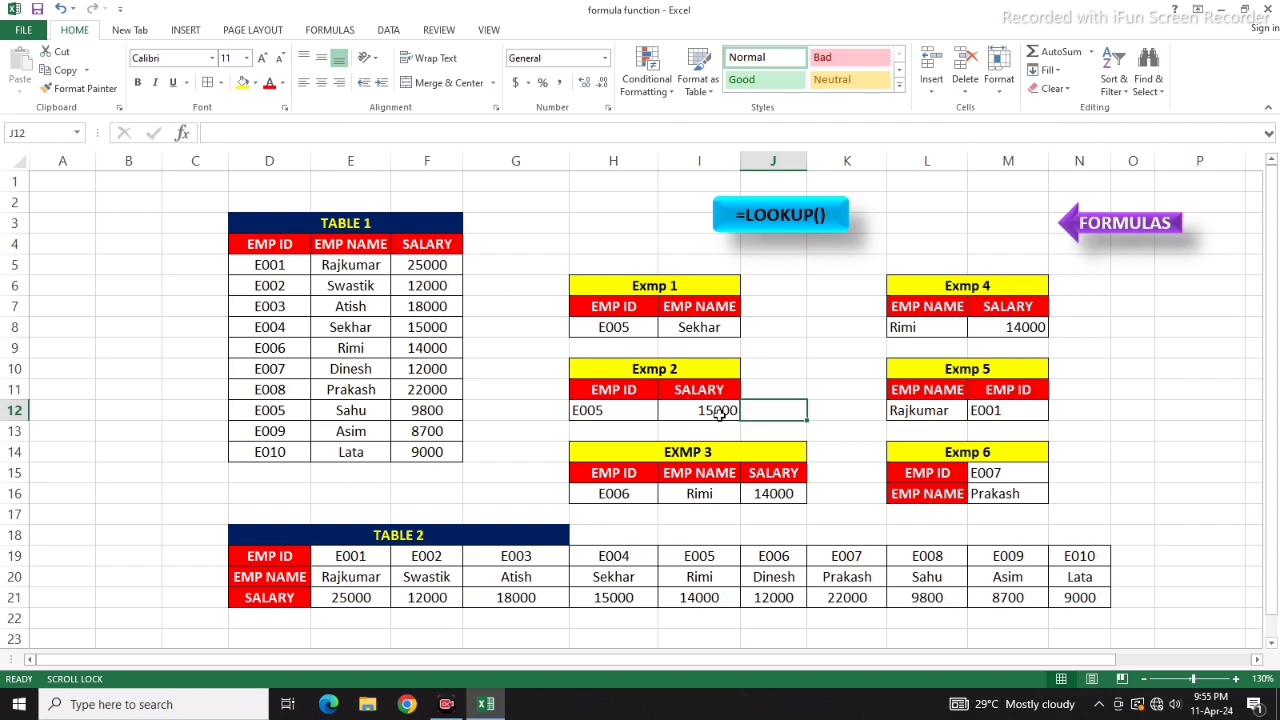
Step: Restore the original fifth employee ID in Table 1's cell D9
double_click(287, 353)
key(BackSpace)
text(5)
key(Return)
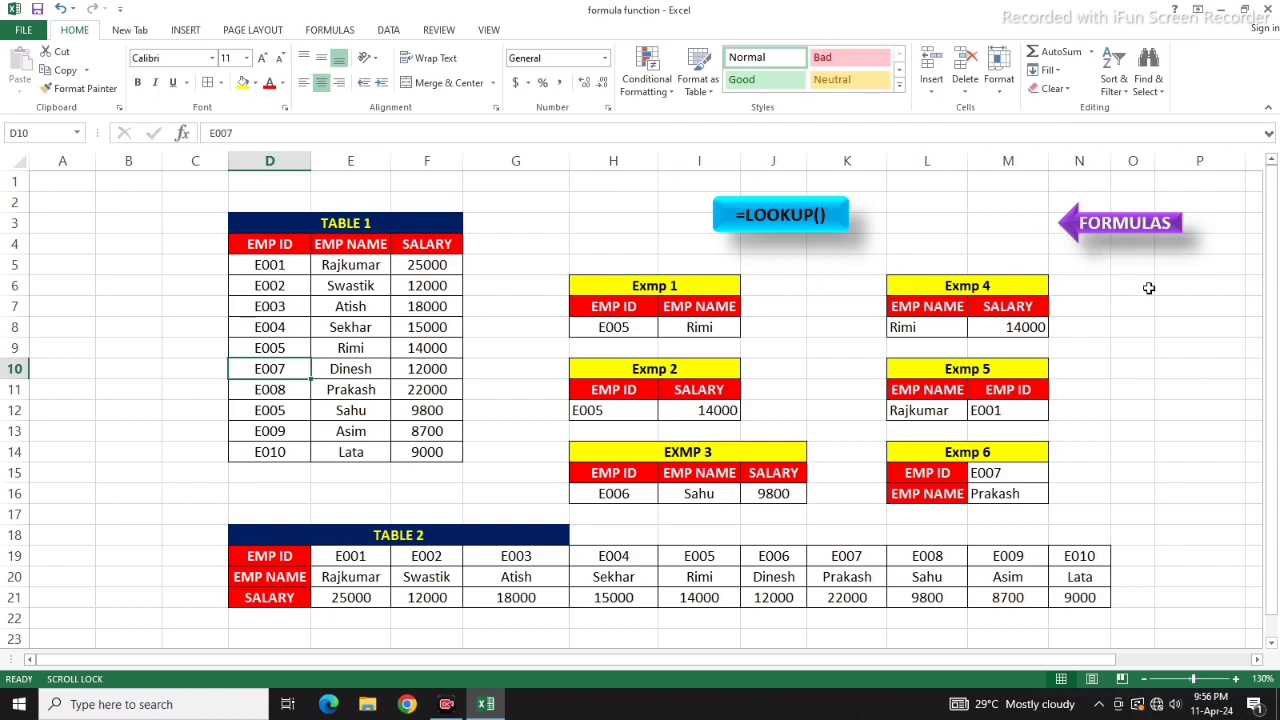
Step: Preview the VLOOKUP sheet from the formula index and return to the LOOKUP sheet
click(1121, 224)
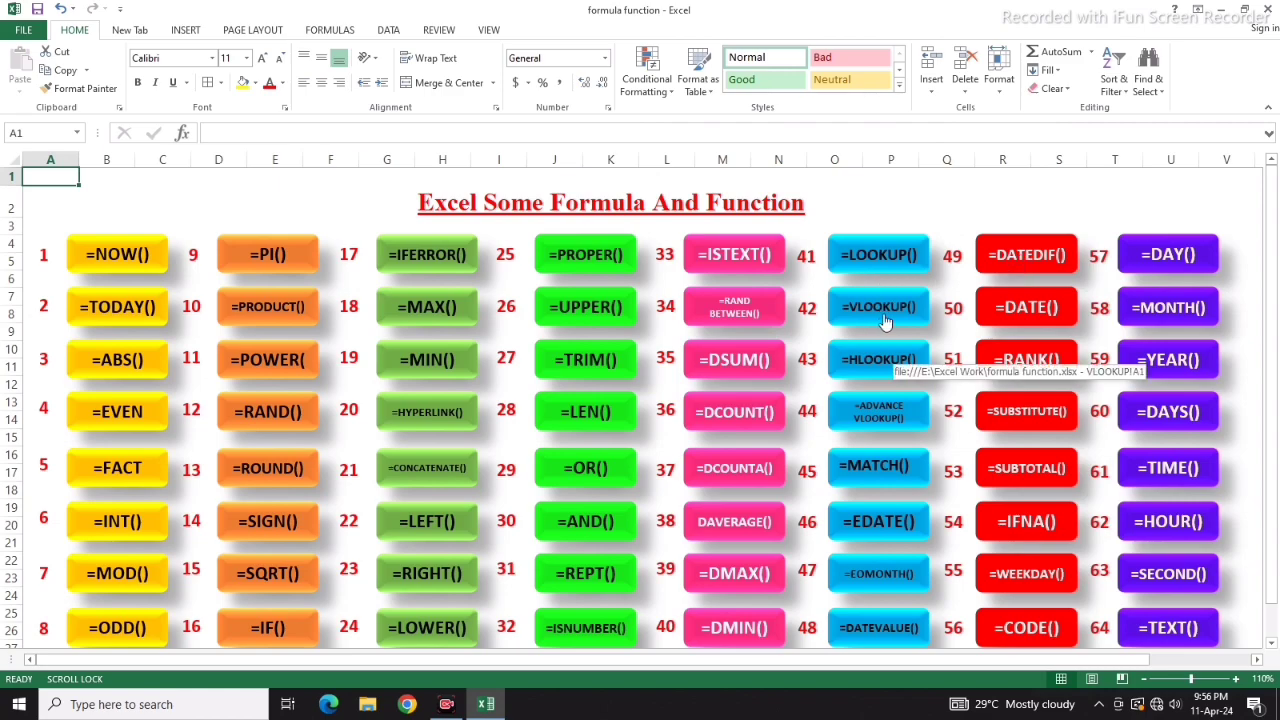
click(884, 320)
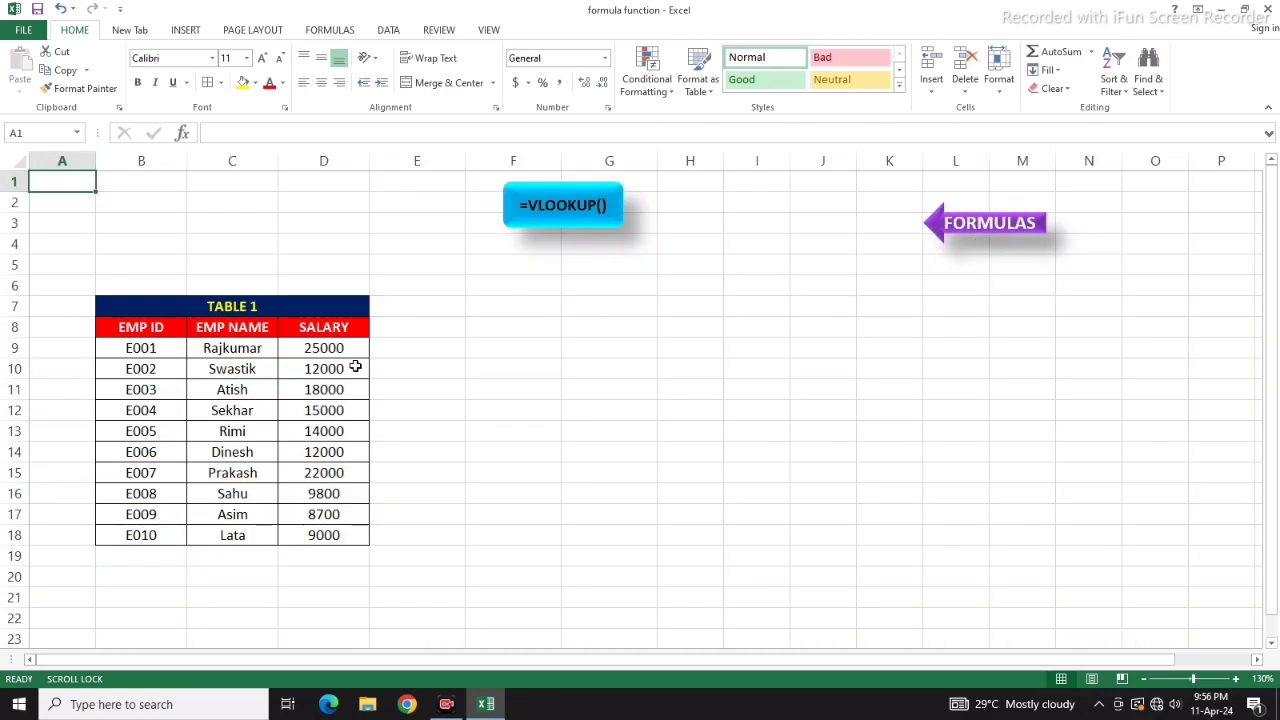
click(980, 229)
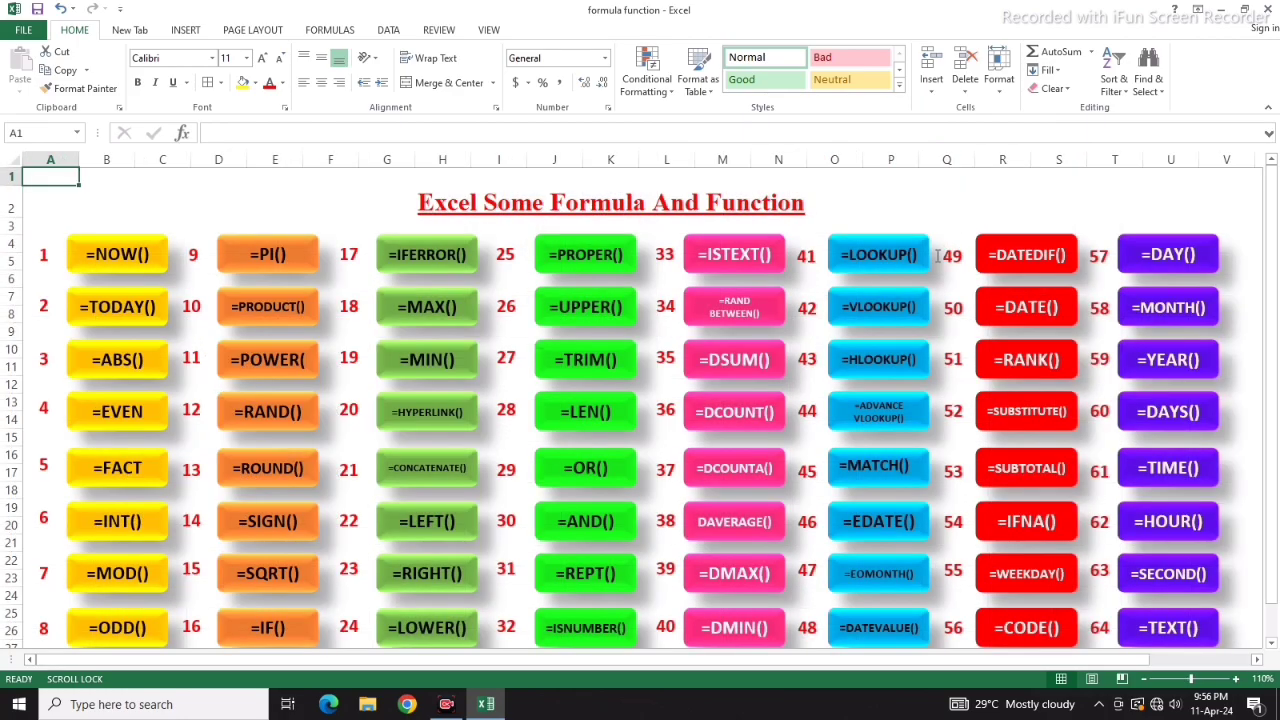
click(866, 268)
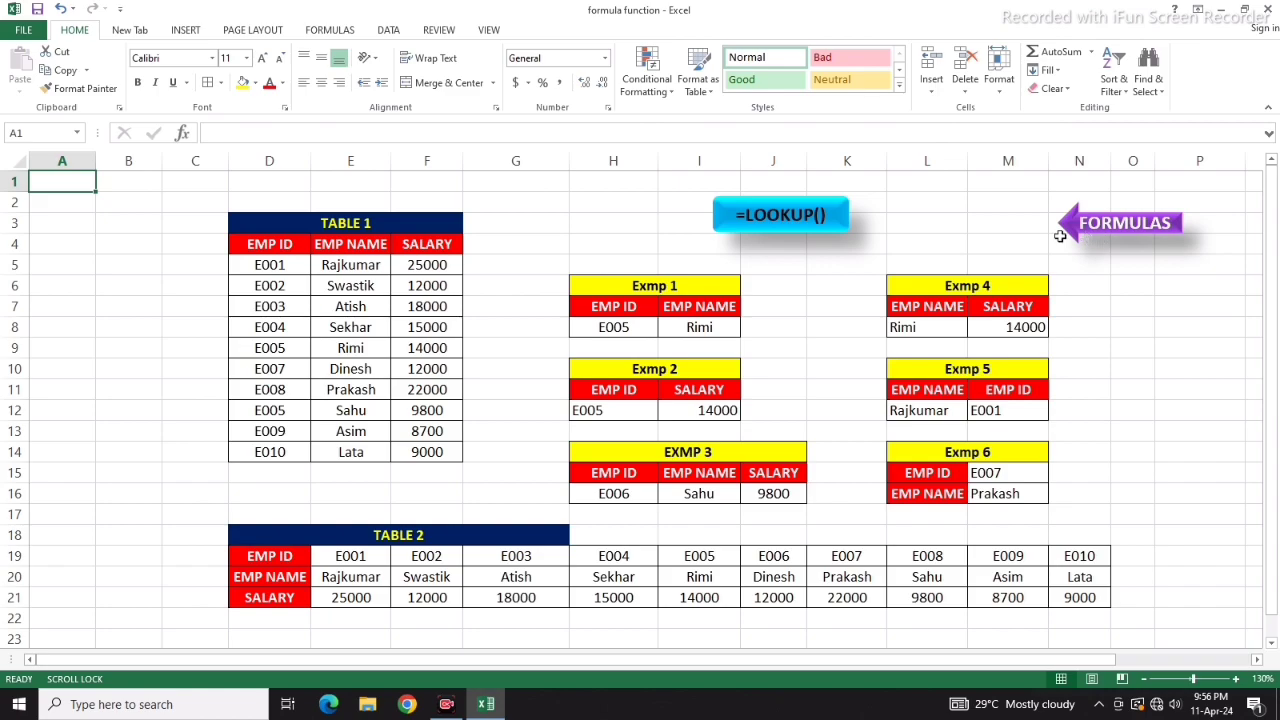
Step: Go back to the formula index and open the VLOOKUP example sheet
click(1125, 227)
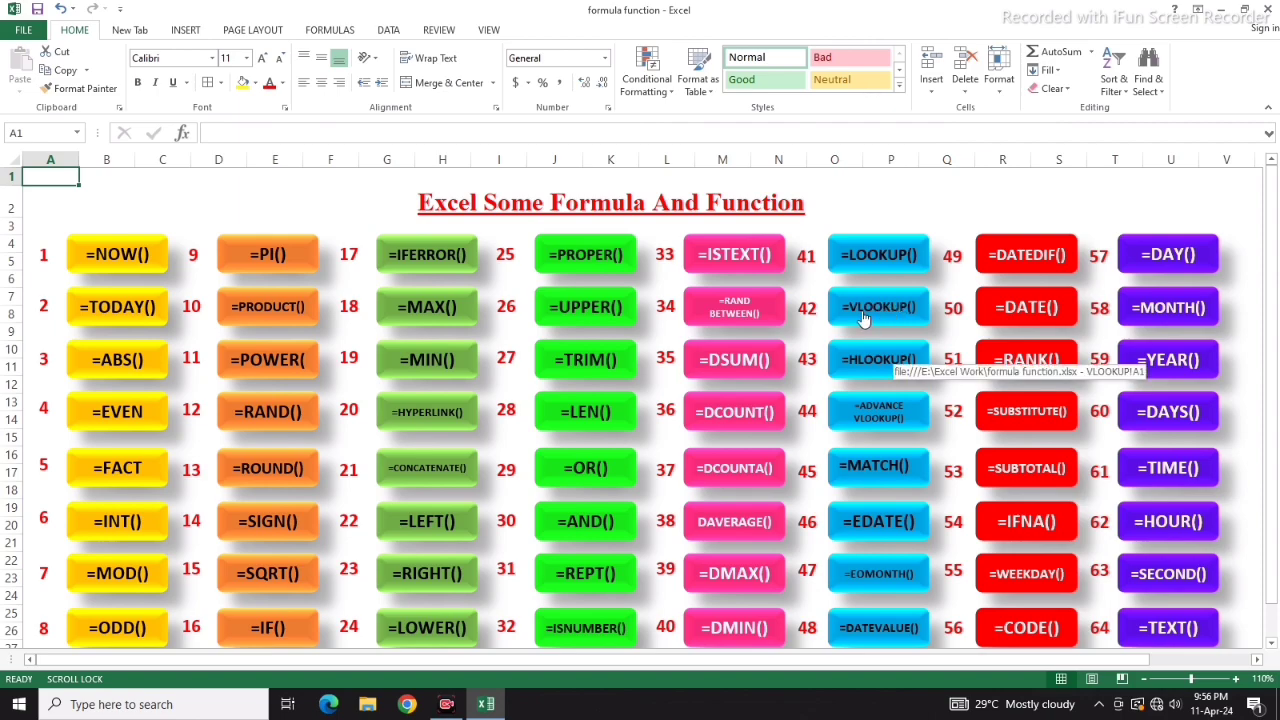
click(872, 318)
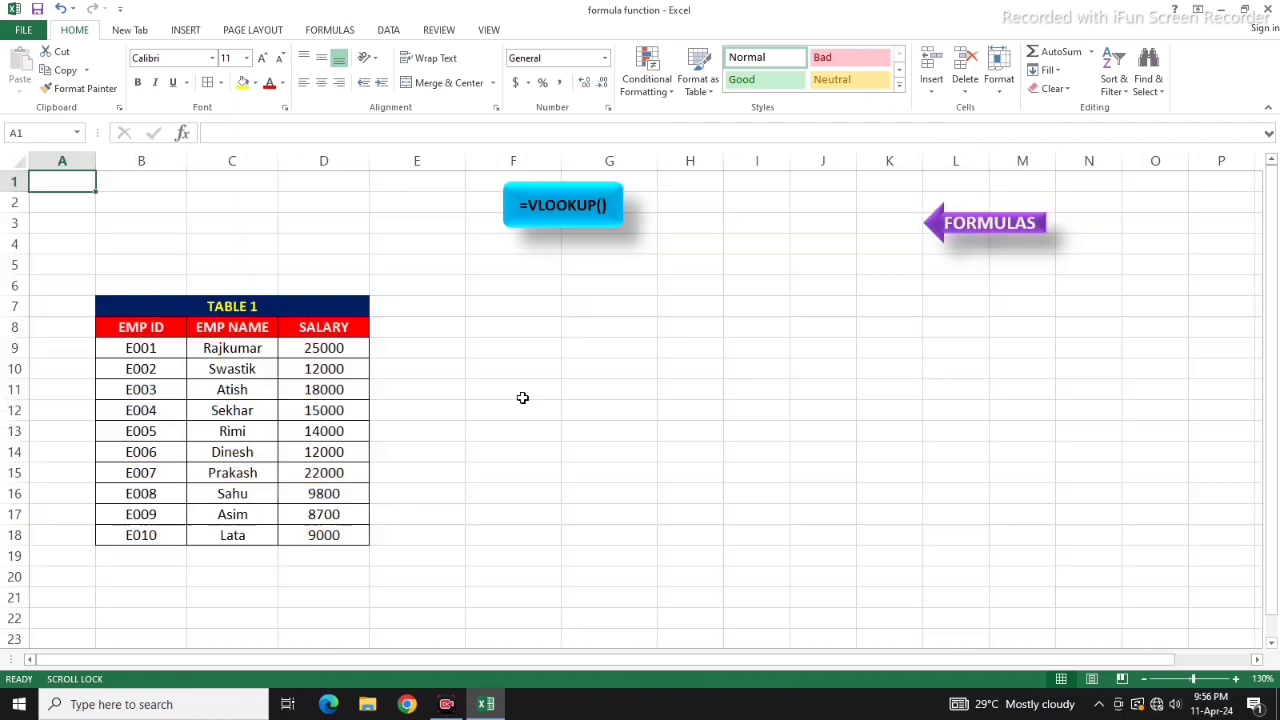
Step: Copy Table 1's EMP ID and EMP NAME headers into F7:G7 with their formatting
click(509, 328)
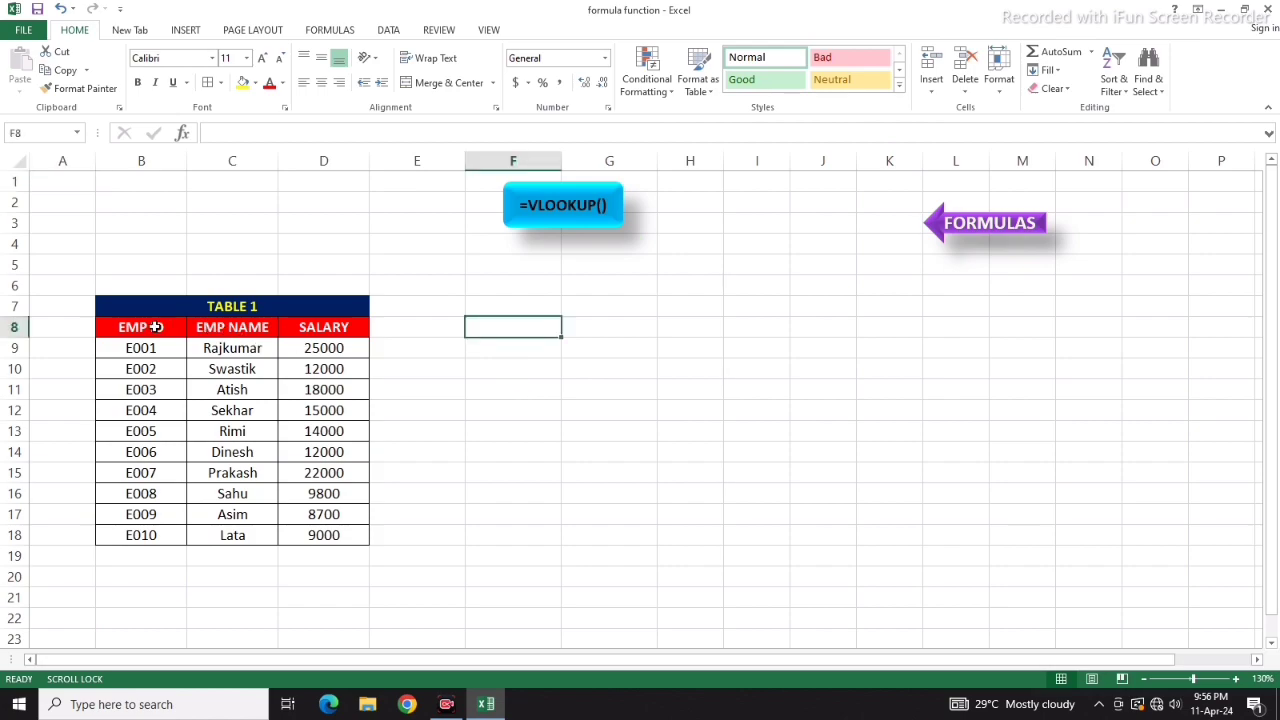
drag(150, 328, 240, 328)
right_click(146, 331)
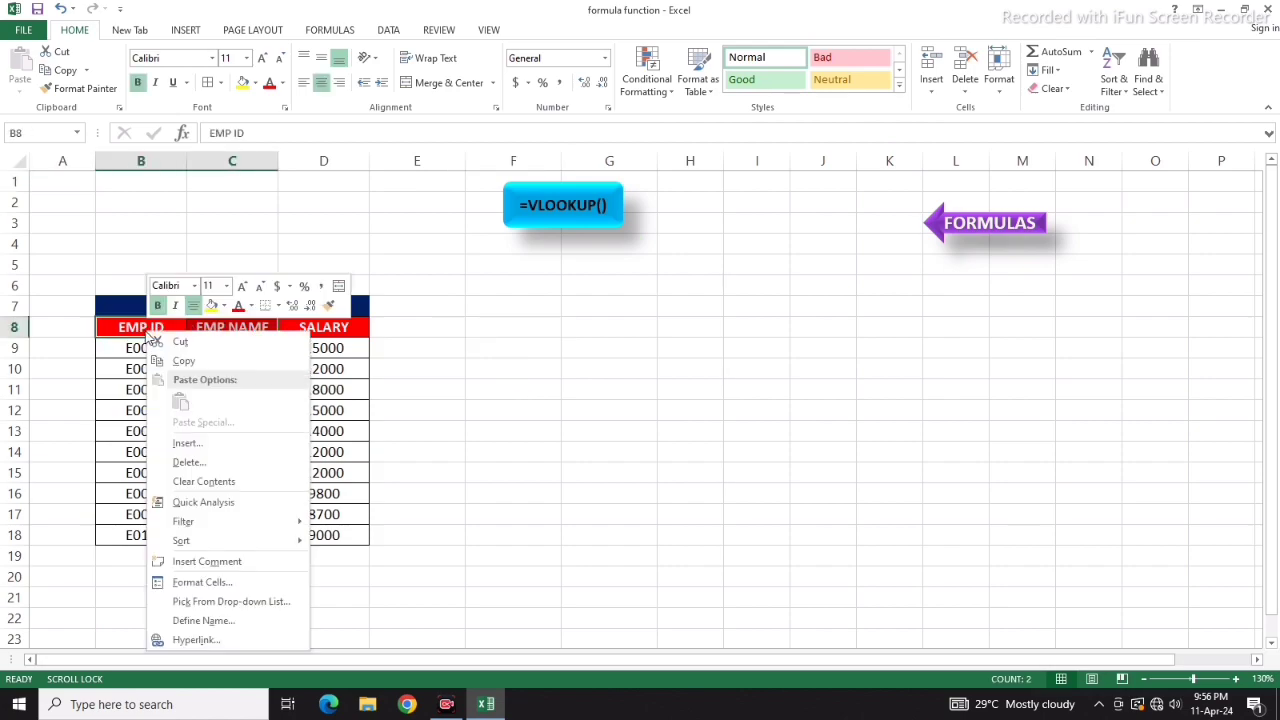
drag(146, 331, 330, 328)
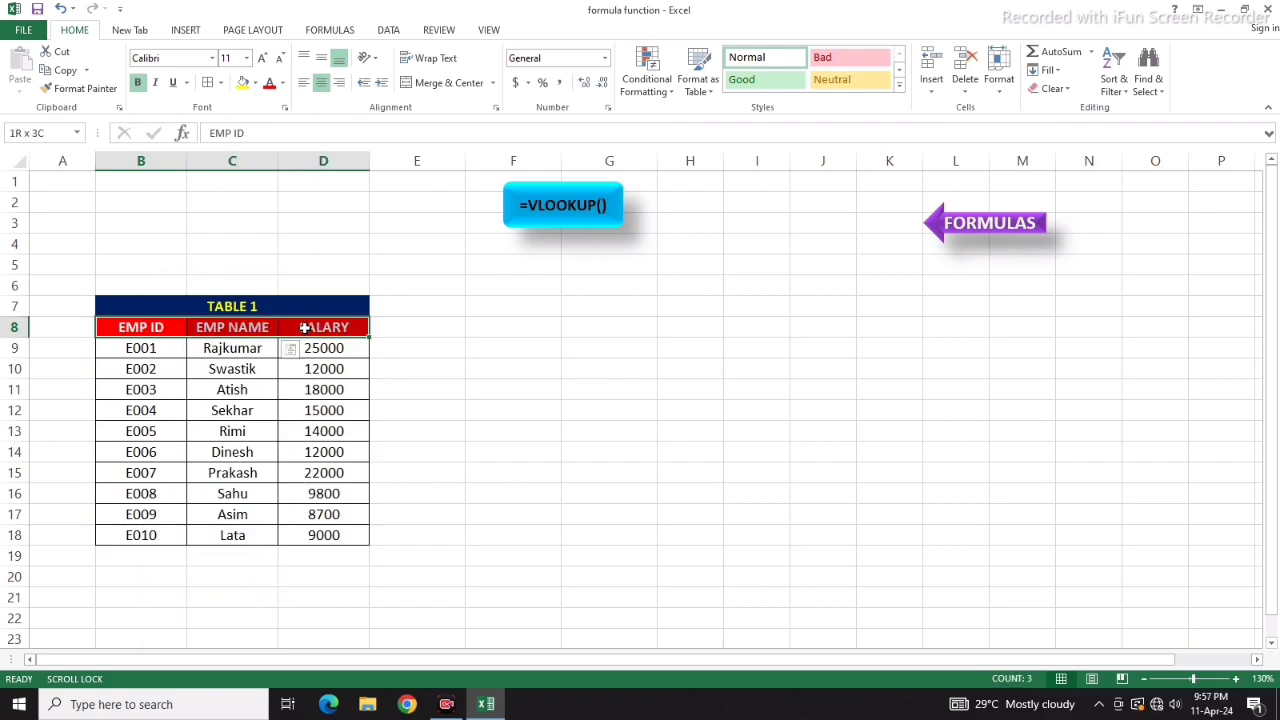
right_click(246, 327)
click(165, 327)
drag(165, 327, 233, 328)
right_click(156, 326)
click(195, 358)
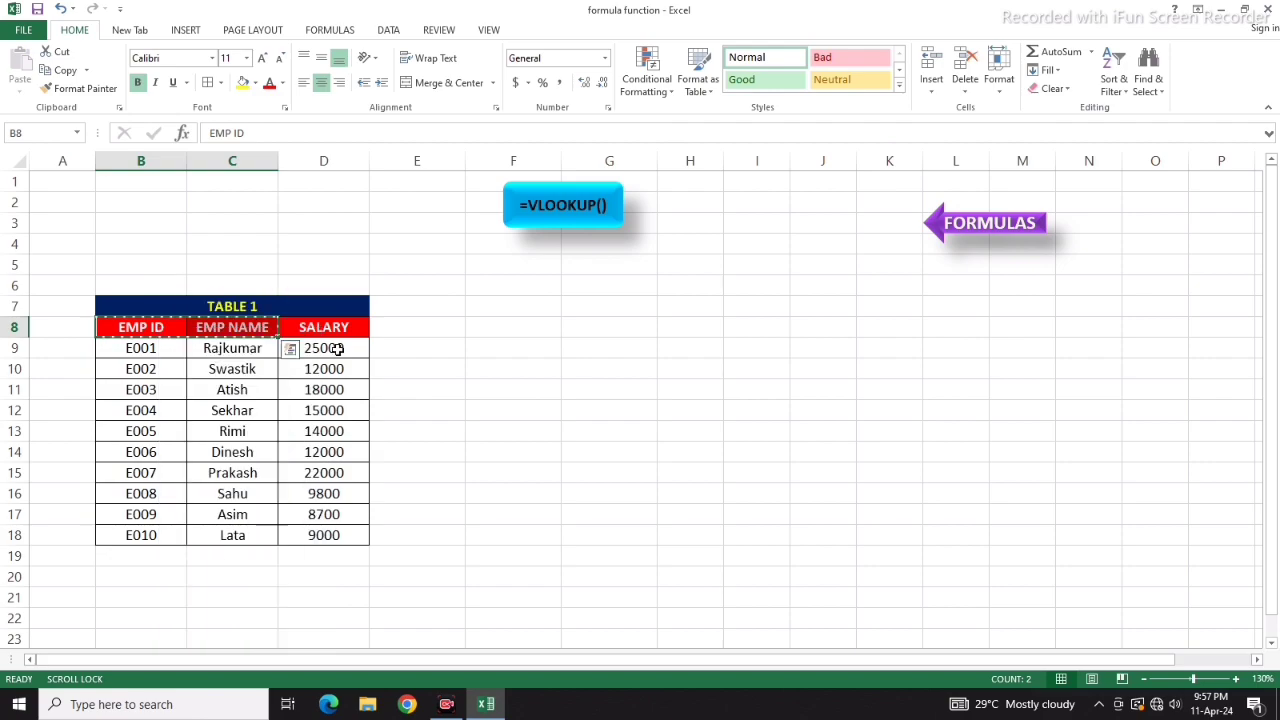
click(502, 310)
right_click(503, 308)
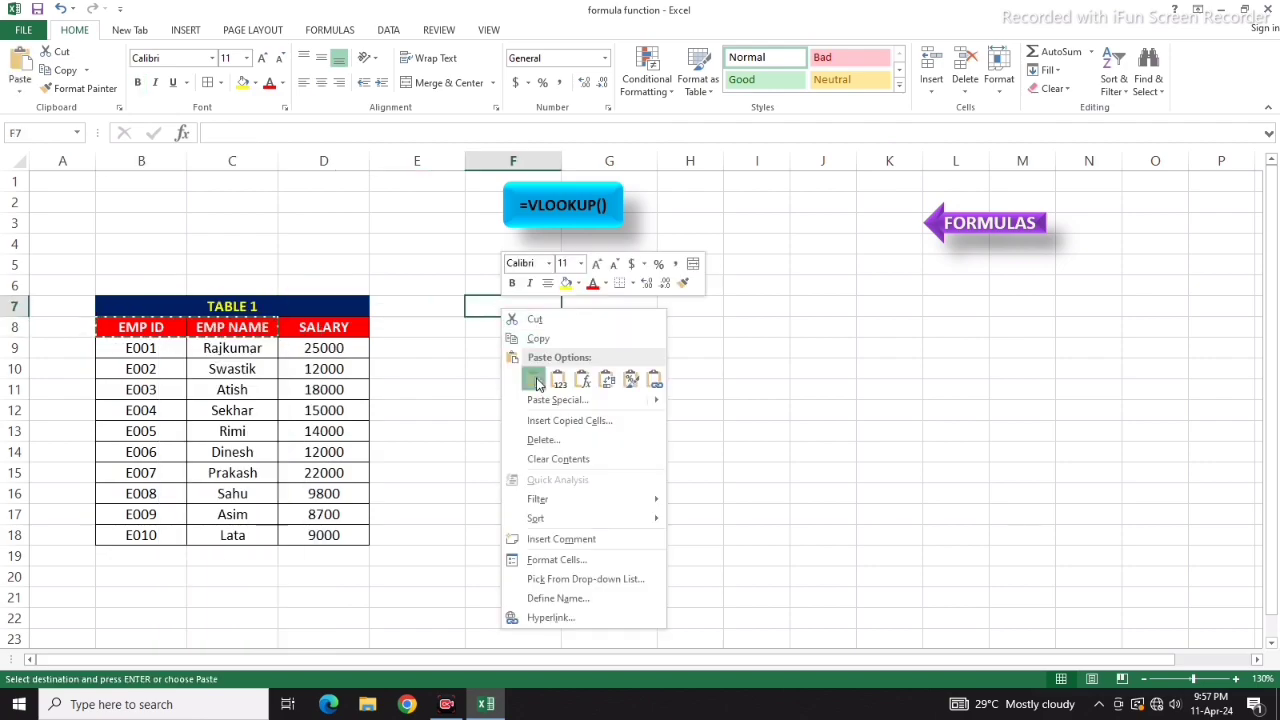
click(537, 375)
Step: Add cell borders to the new lookup table's header and entry row, F7:G8
click(748, 361)
drag(520, 305, 600, 330)
click(207, 82)
click(608, 346)
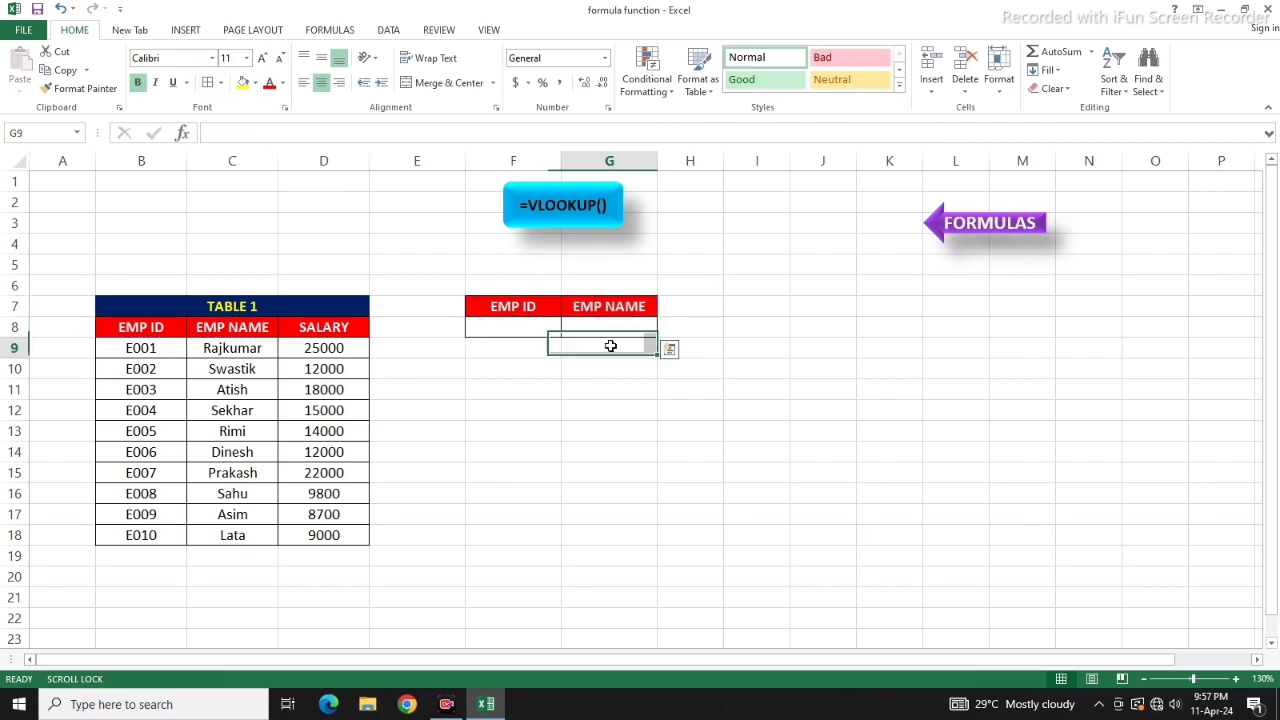
Step: Enter the fourth employee's ID from Table 1 in F8 as the lookup value
click(520, 327)
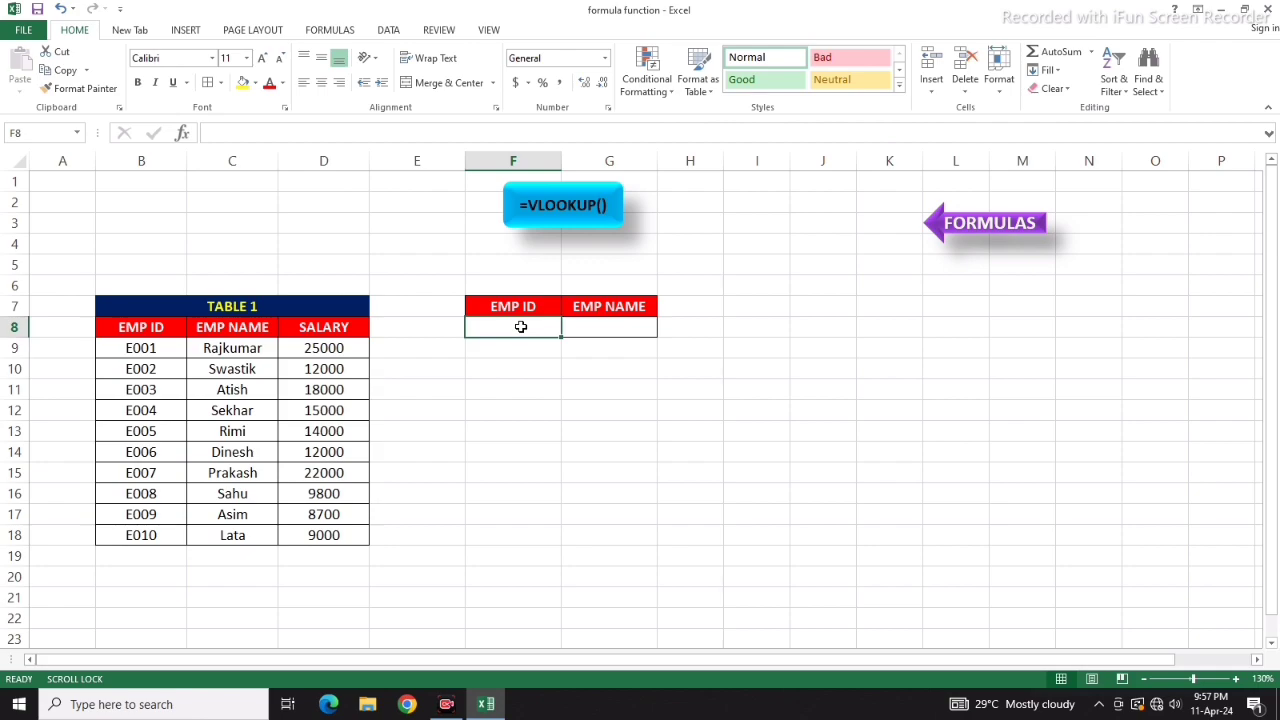
text(E)
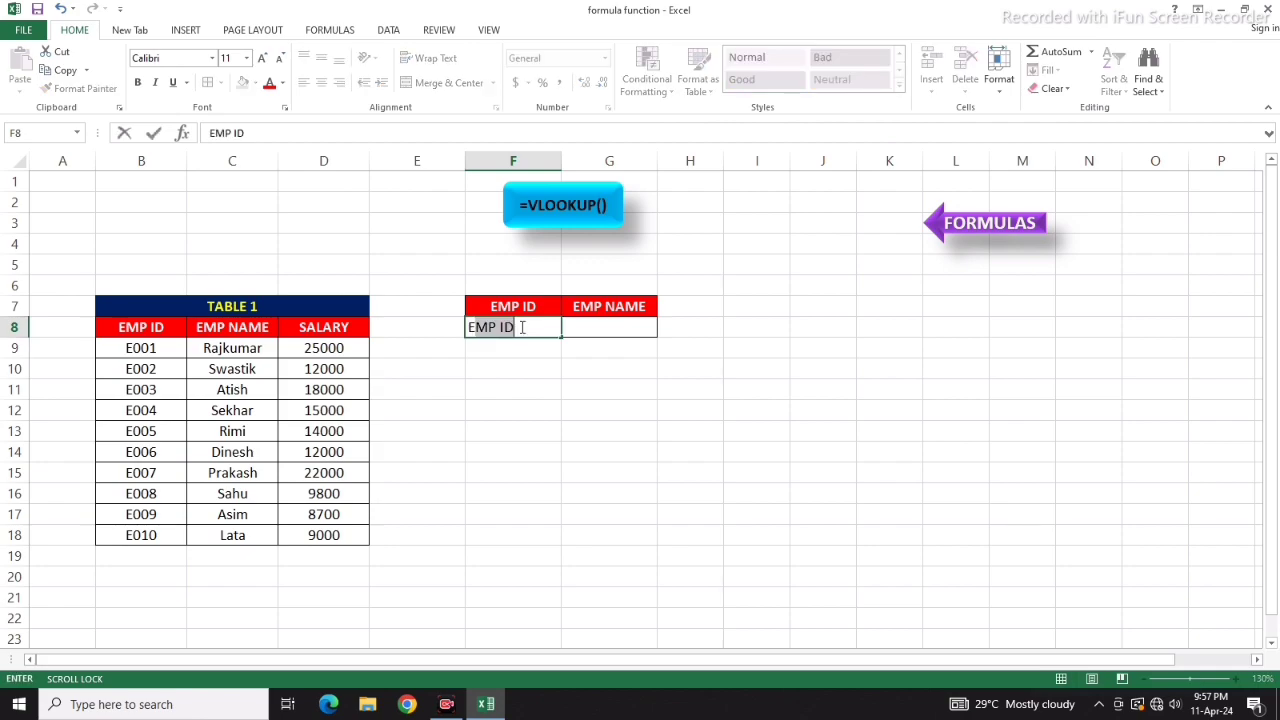
text(004)
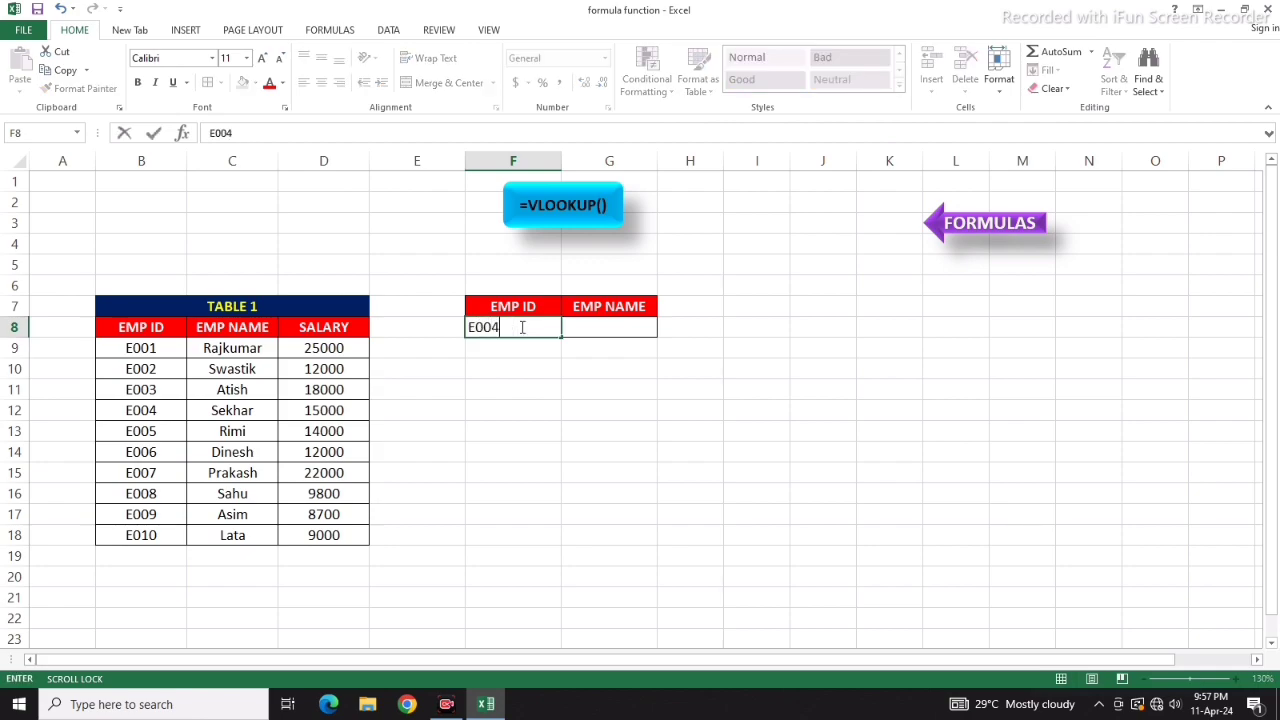
click(600, 358)
Step: Enter =VLOOKUP(F8,B8:D18,2,0) in G8 to return the employee name by exact match
click(611, 327)
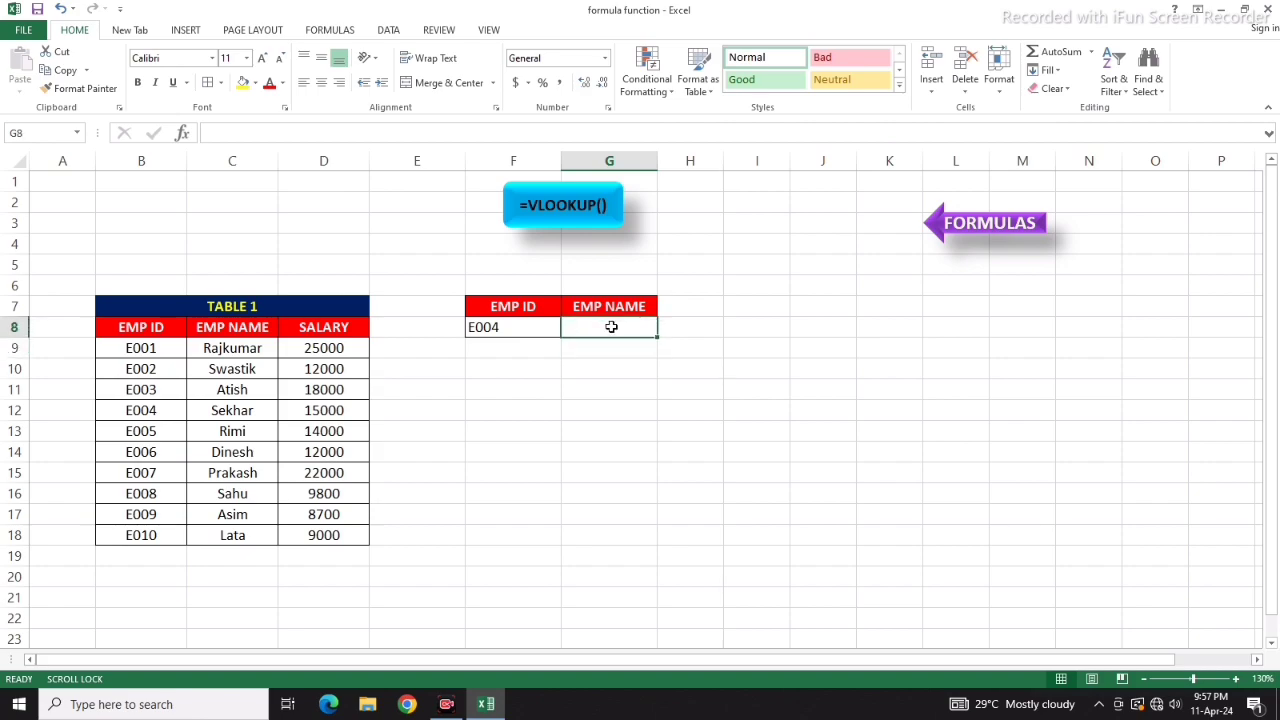
text(=)
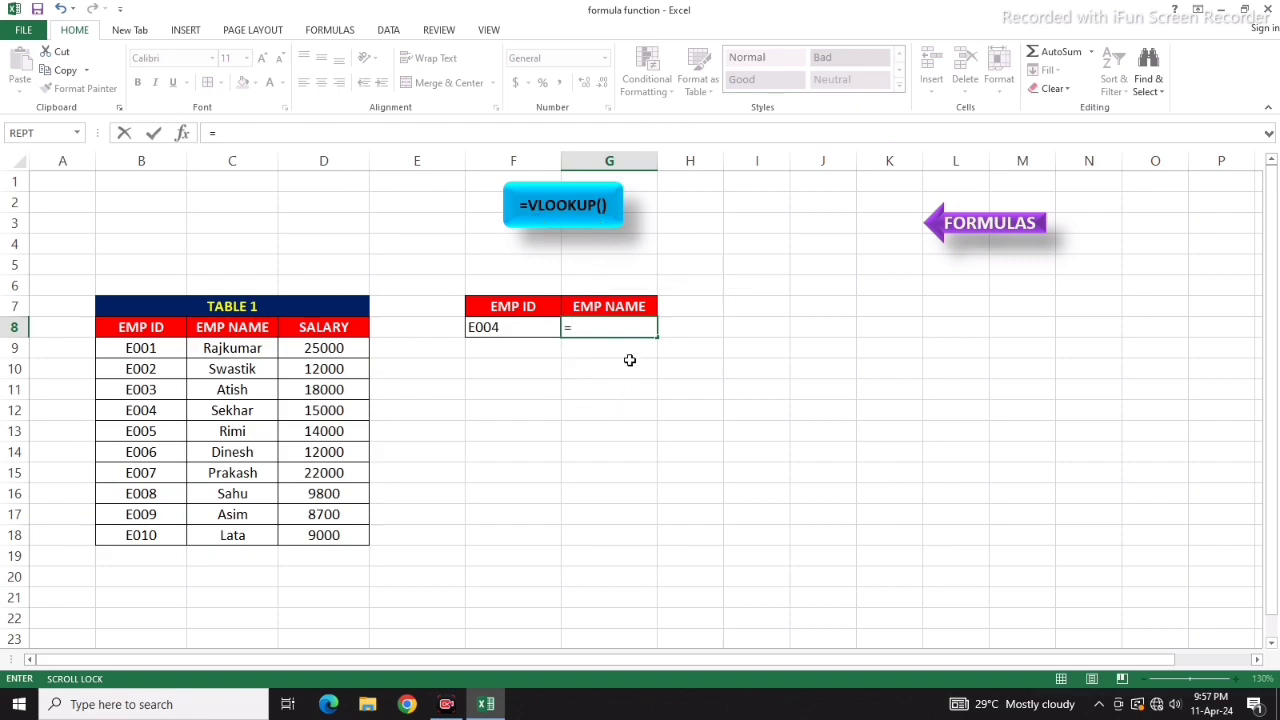
text(V)
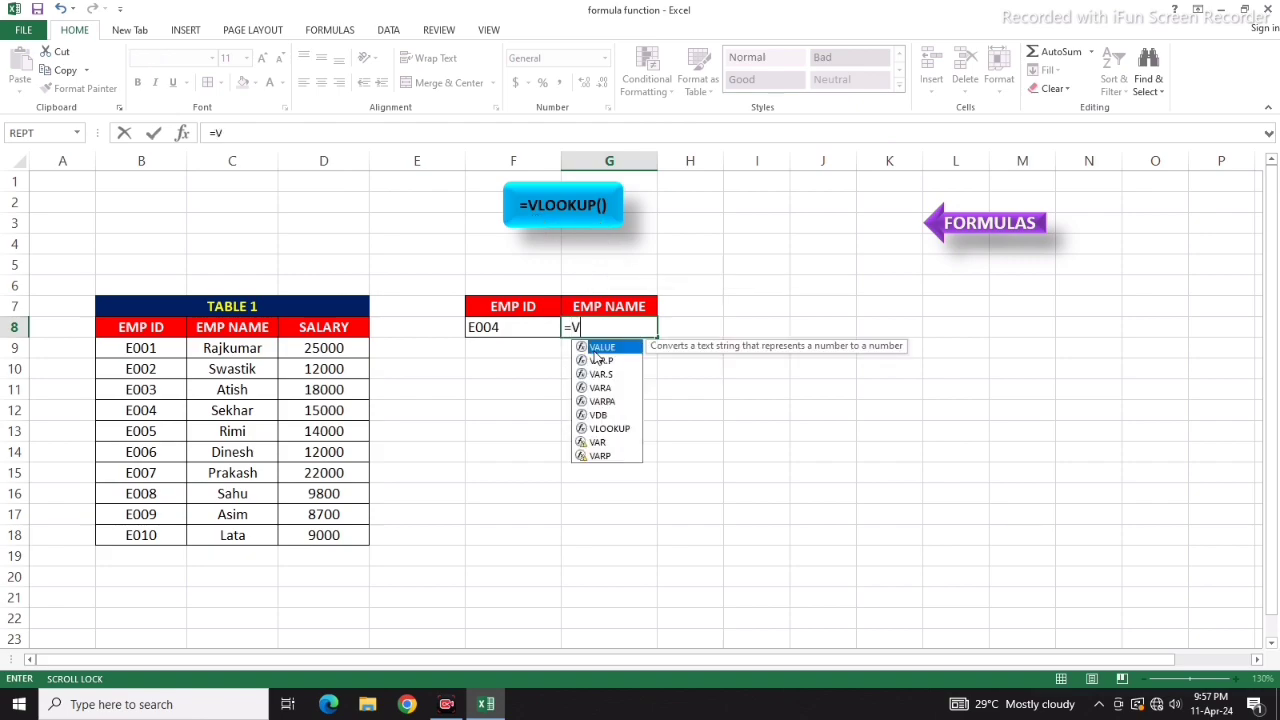
text(LOOKUP)
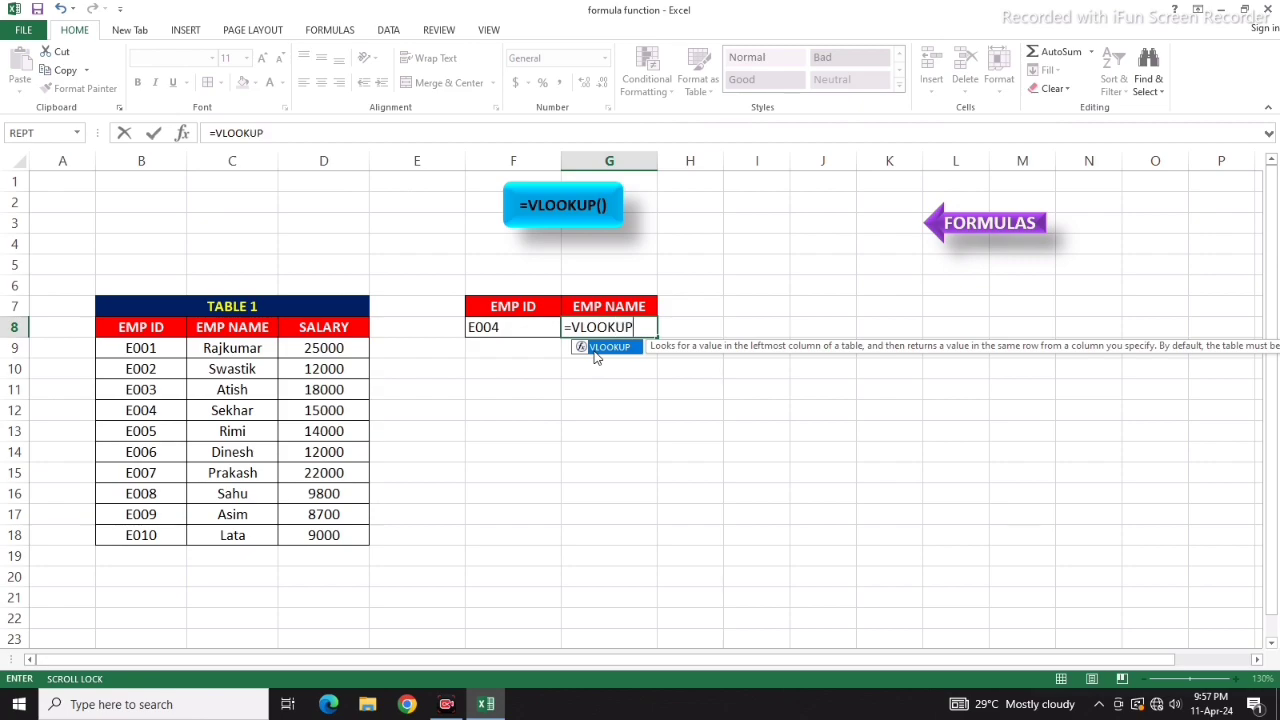
text(()
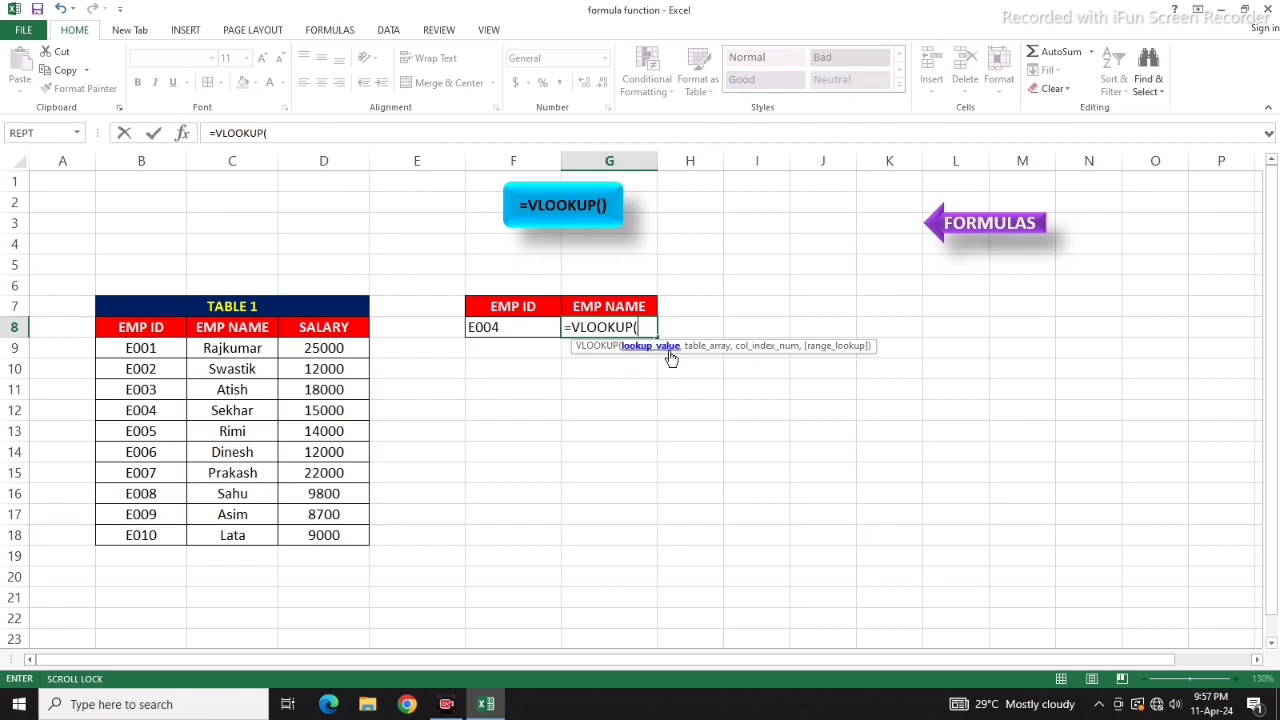
click(497, 327)
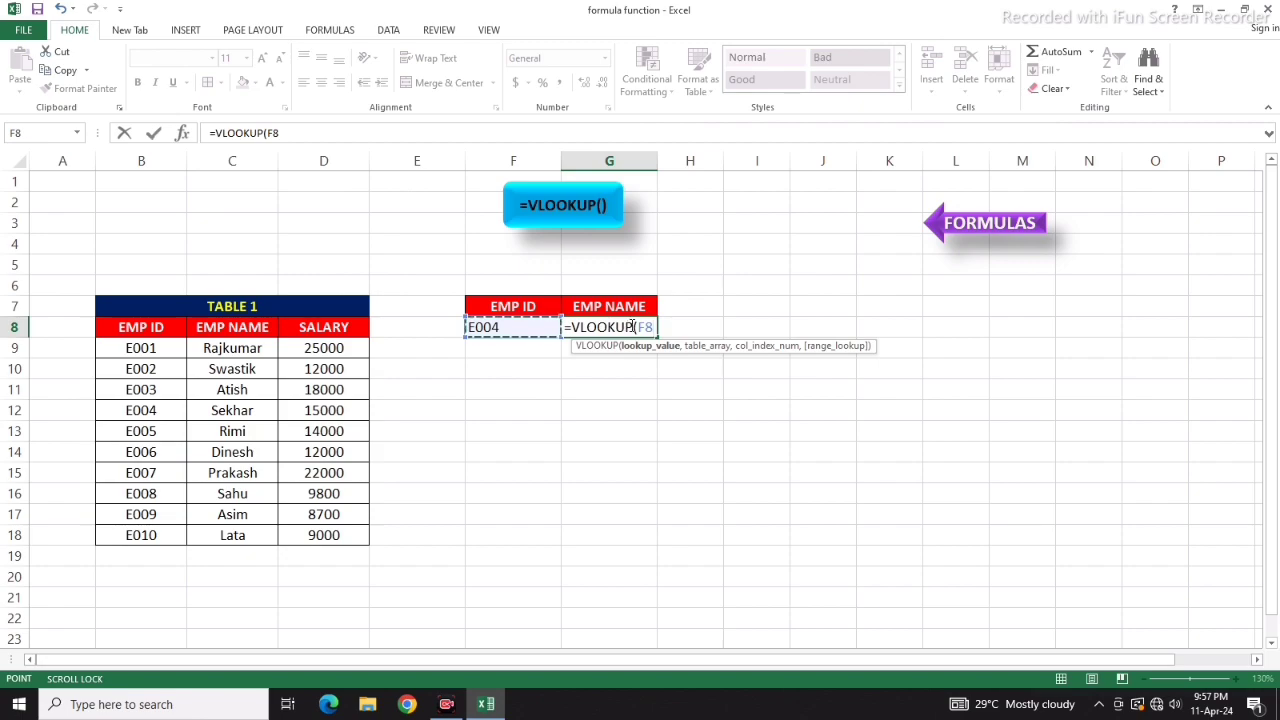
text(,)
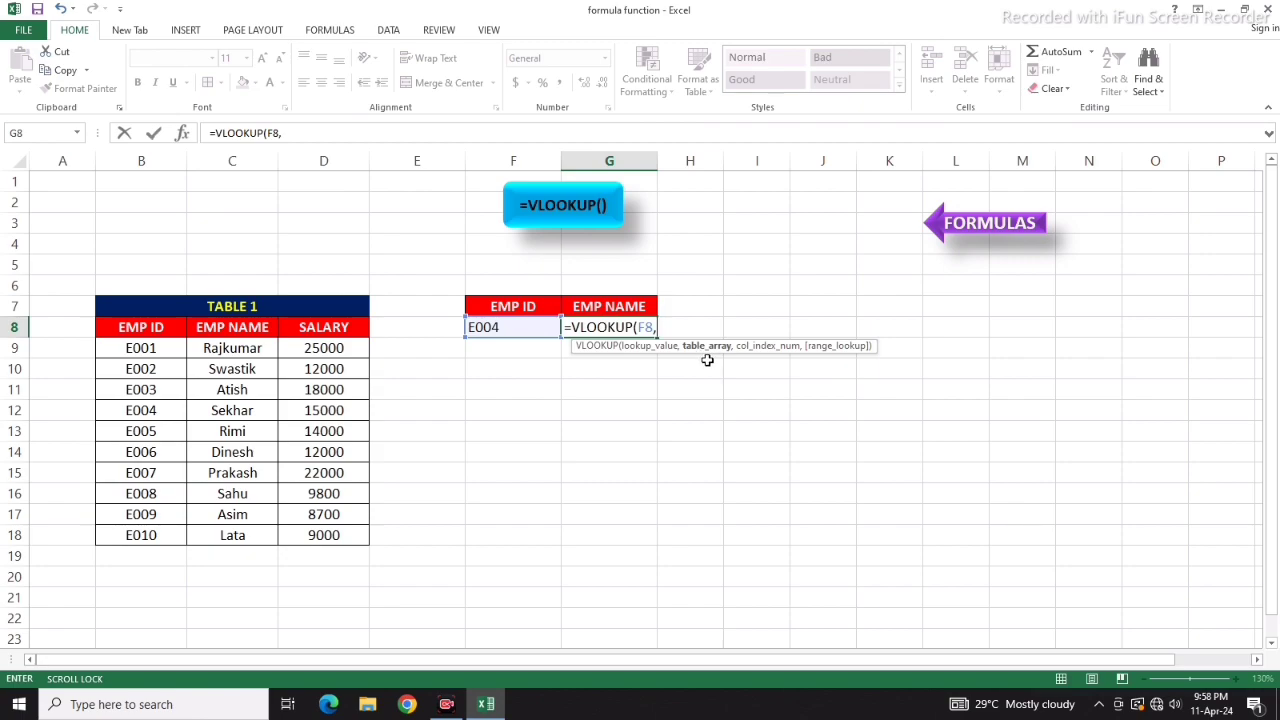
click(134, 329)
drag(134, 329, 321, 528)
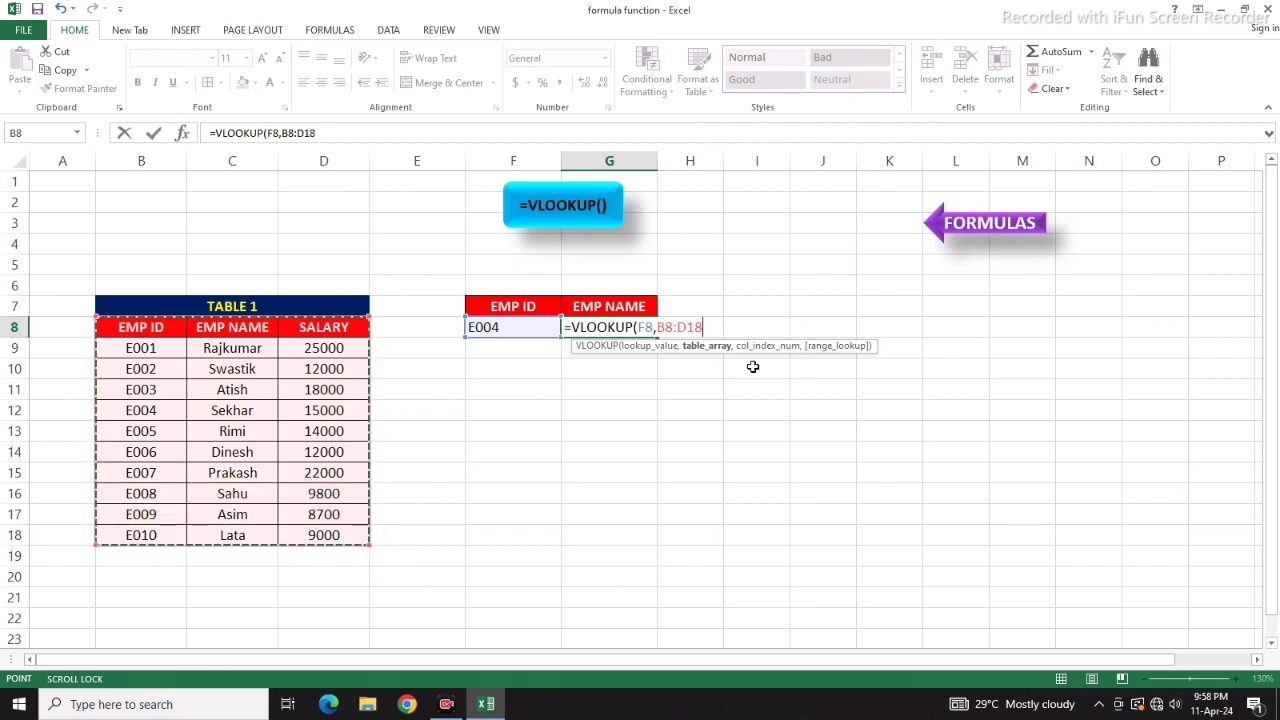
text(,2)
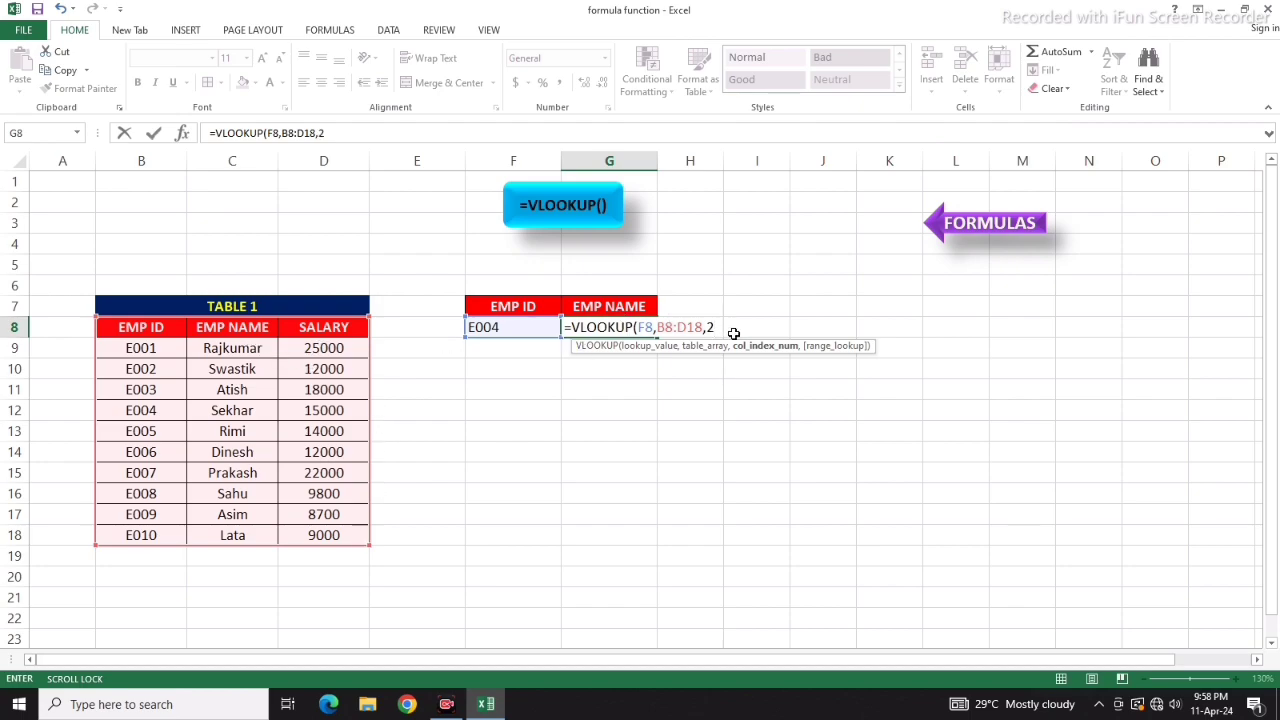
text(,0)
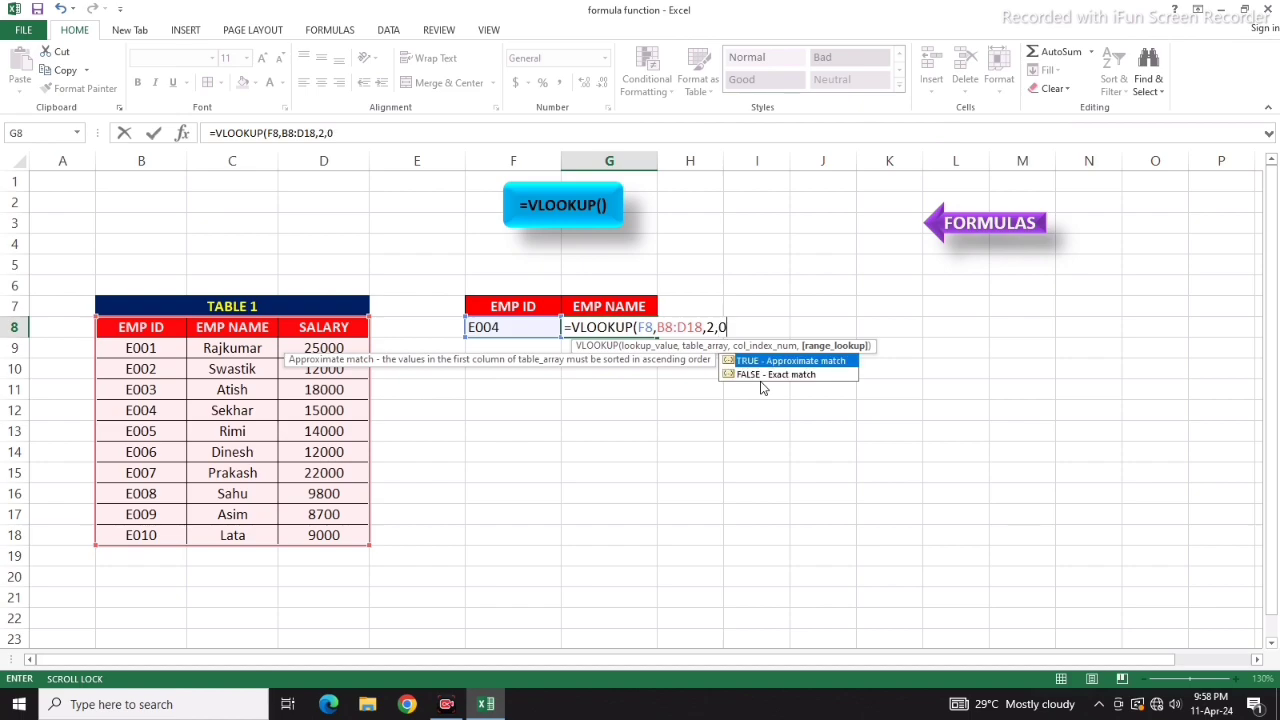
text())
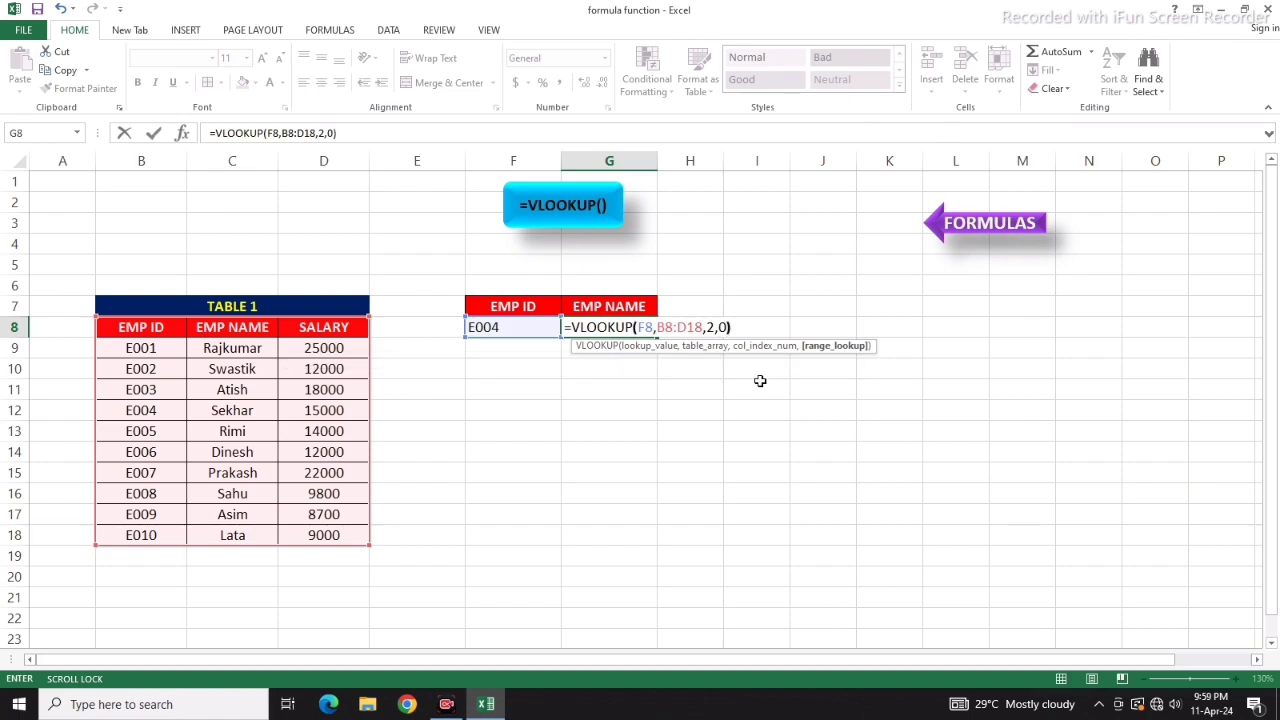
key(Return)
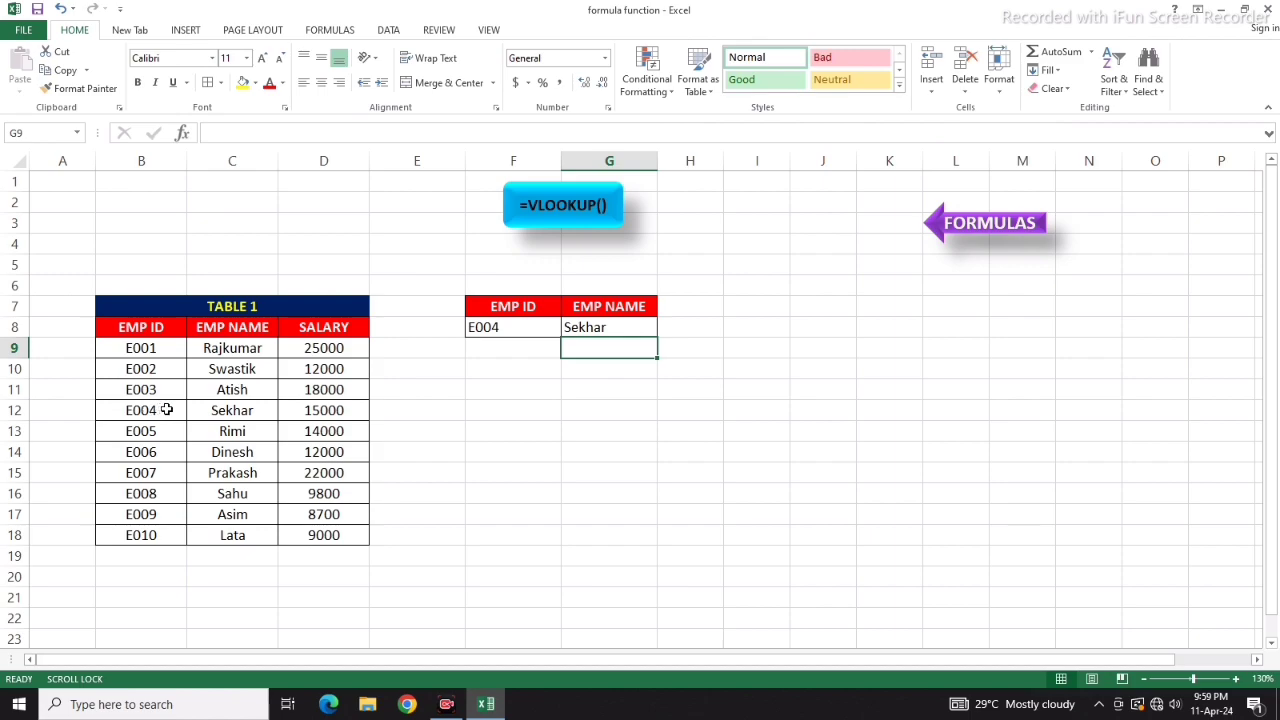
Step: Centre the EMP NAME result in G8 and set its VLOOKUP range_lookup argument to 1
click(608, 330)
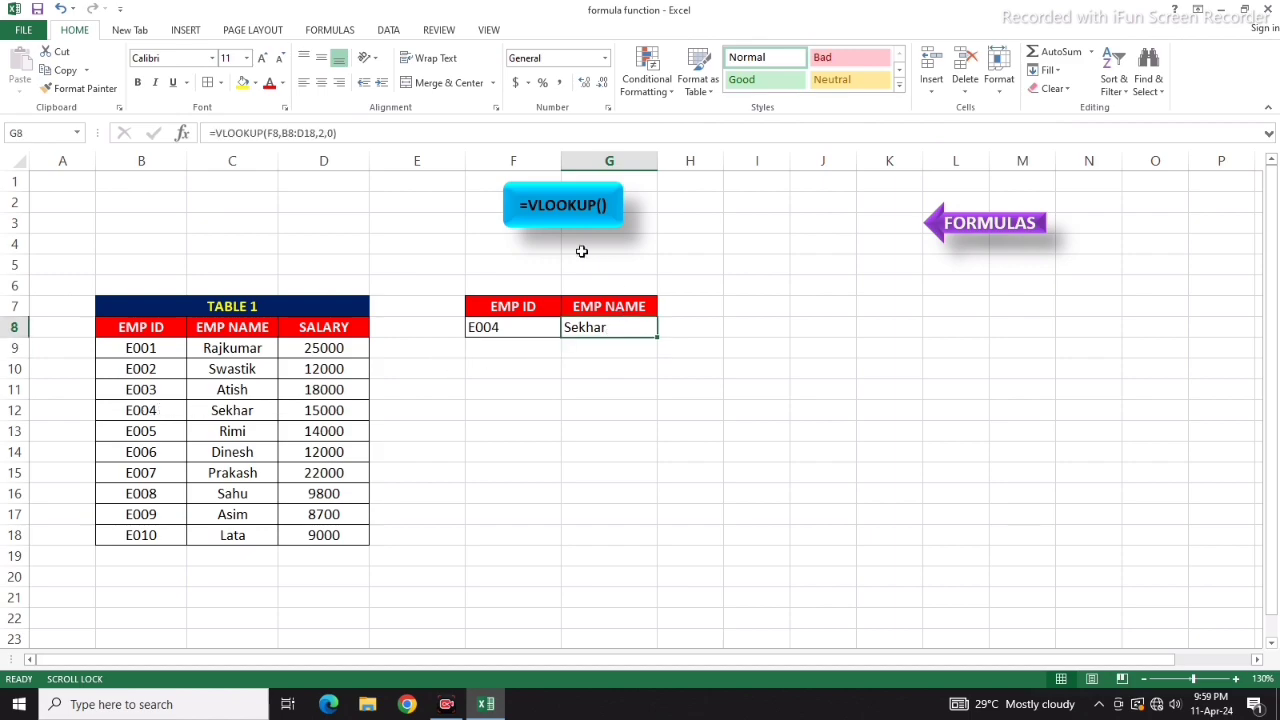
click(321, 82)
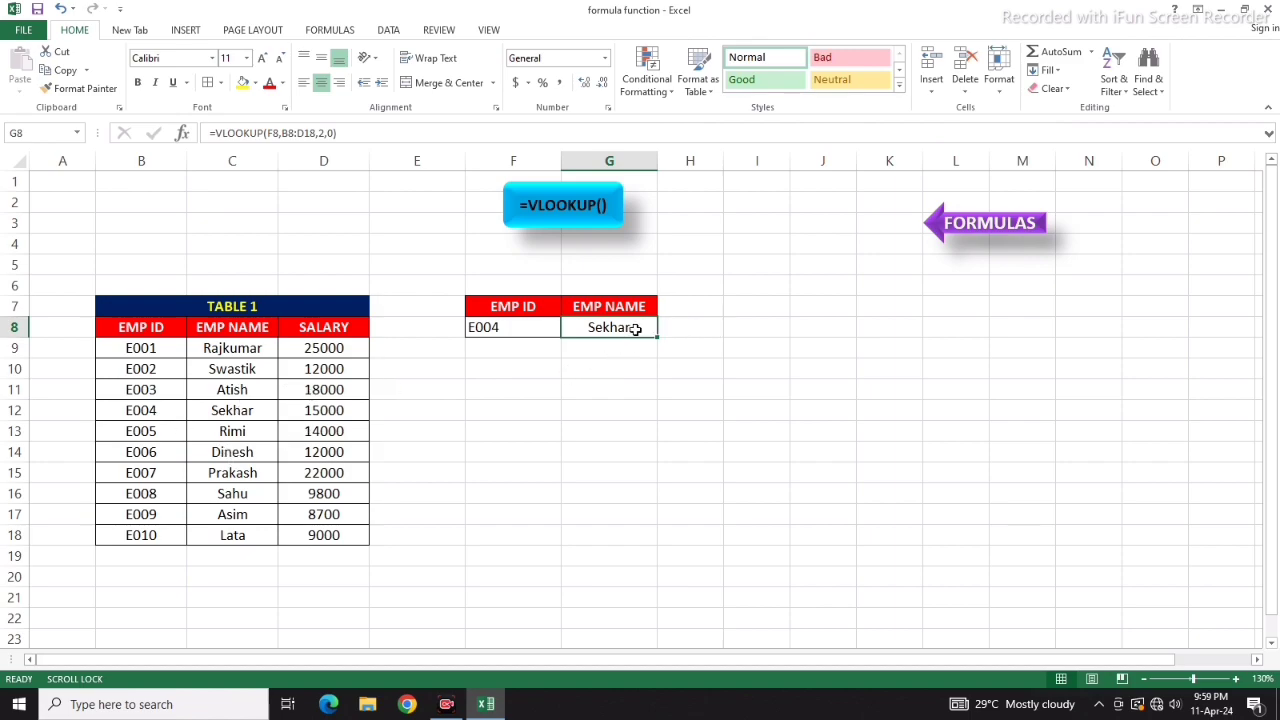
key(F2)
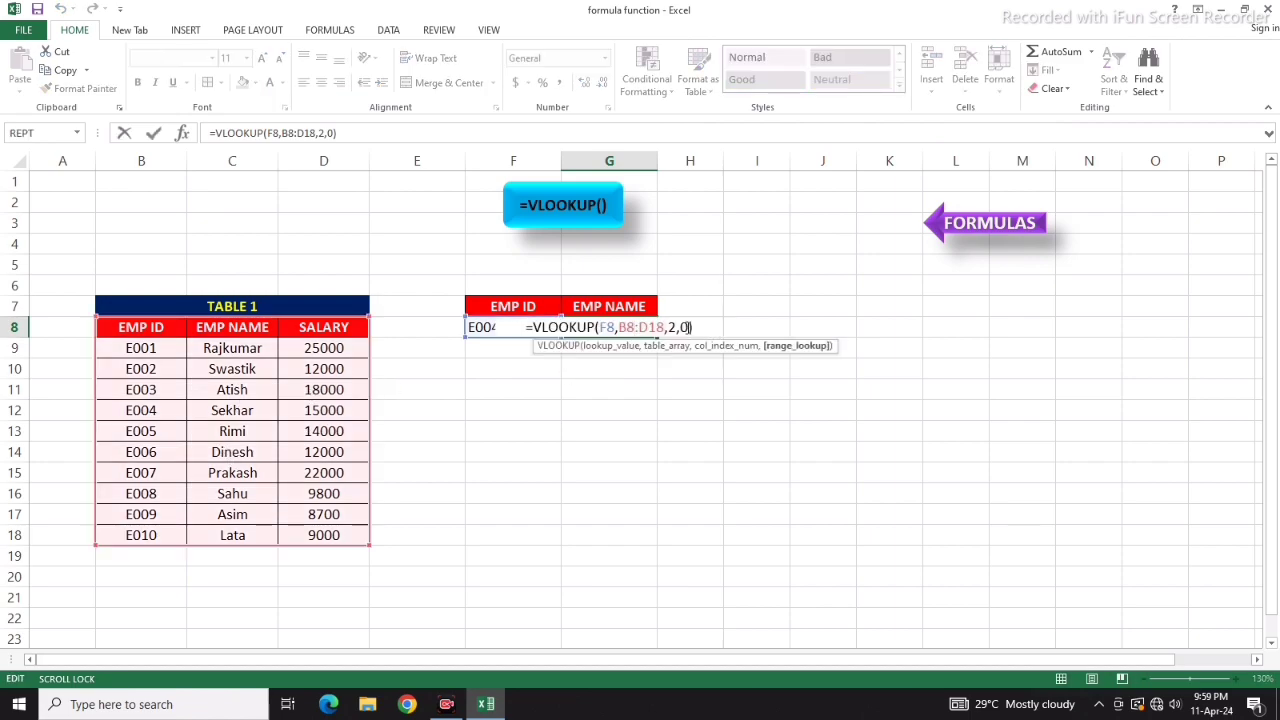
key(BackSpace)
text(1)
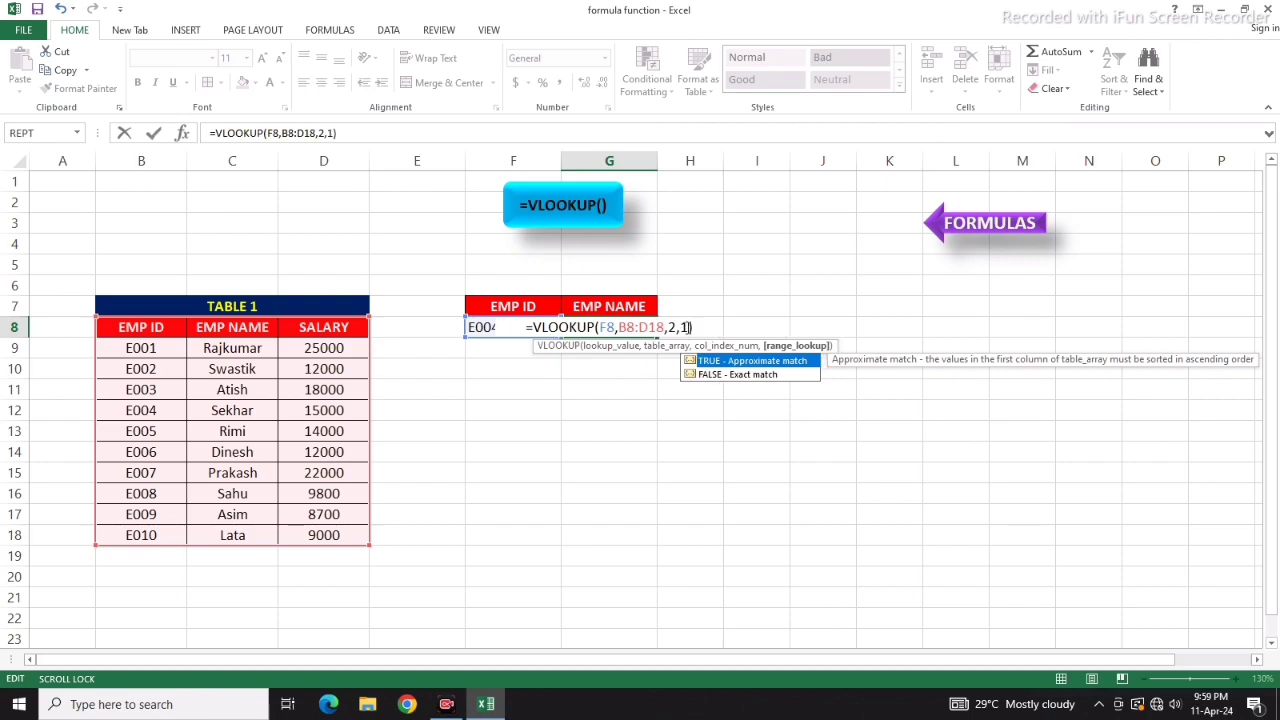
key(Return)
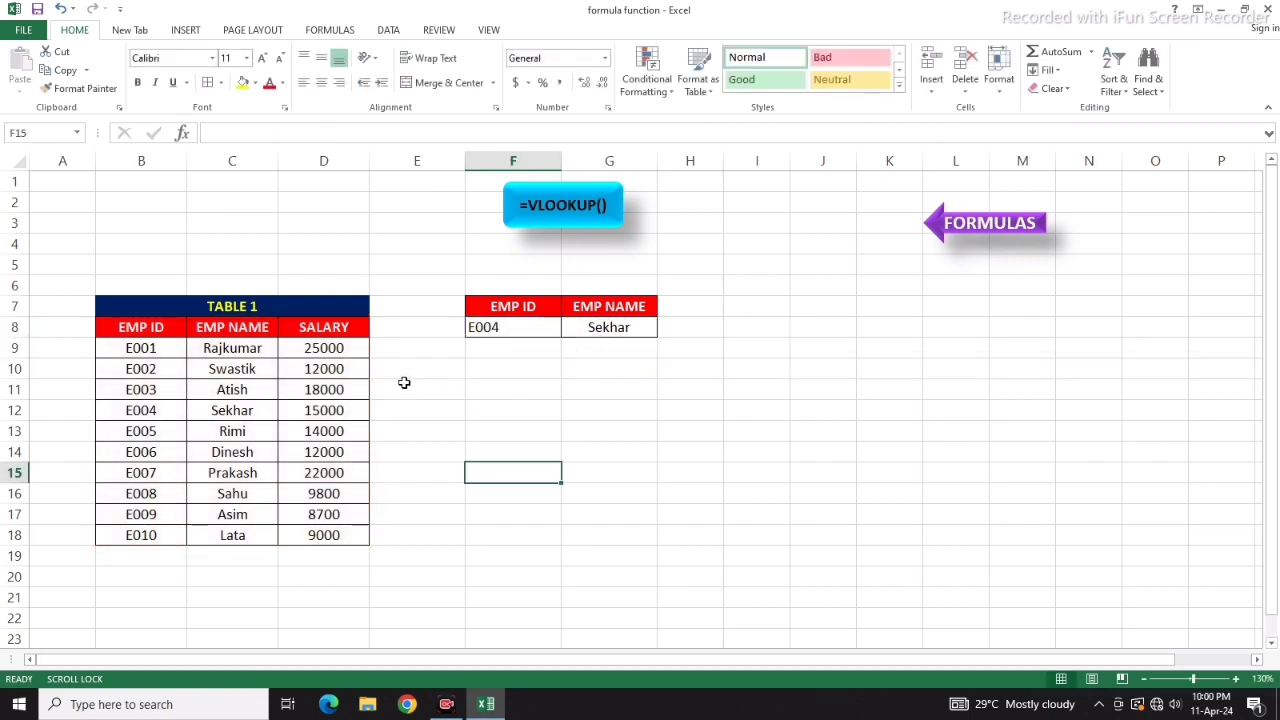
Step: Reopen the VLOOKUP formula in G8 to review its range_lookup argument
double_click(646, 327)
click(704, 328)
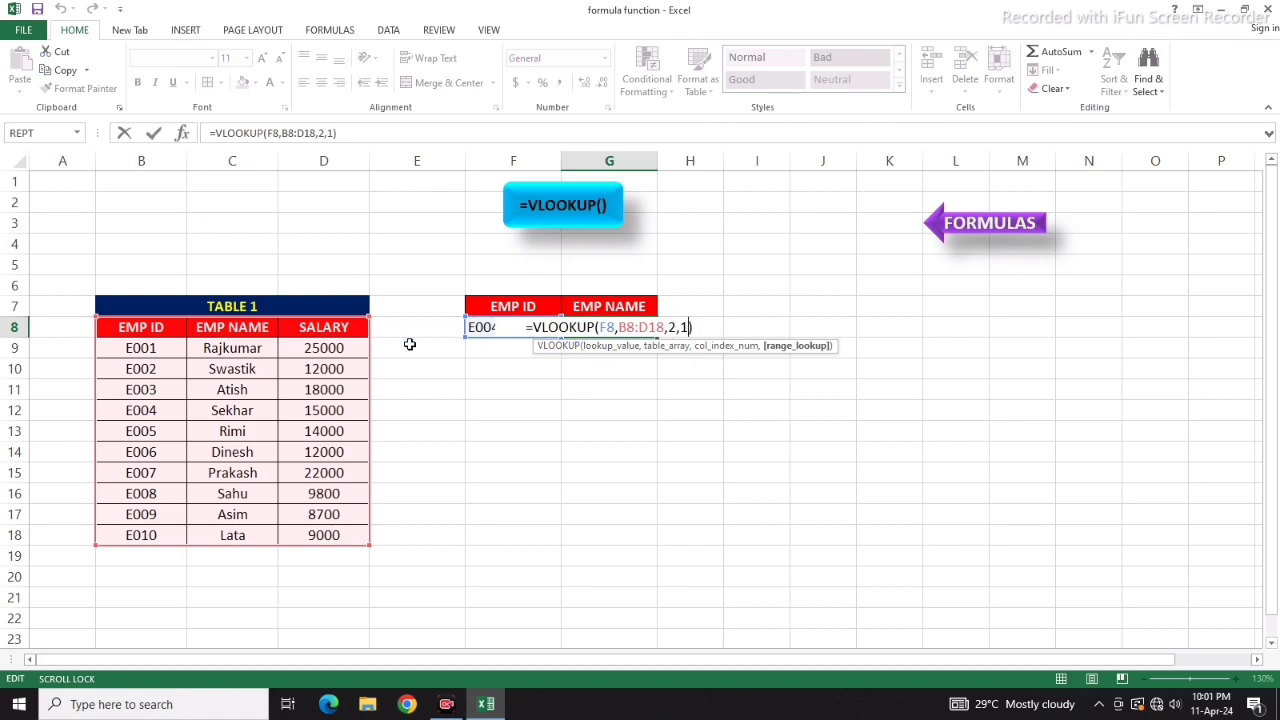
click(697, 327)
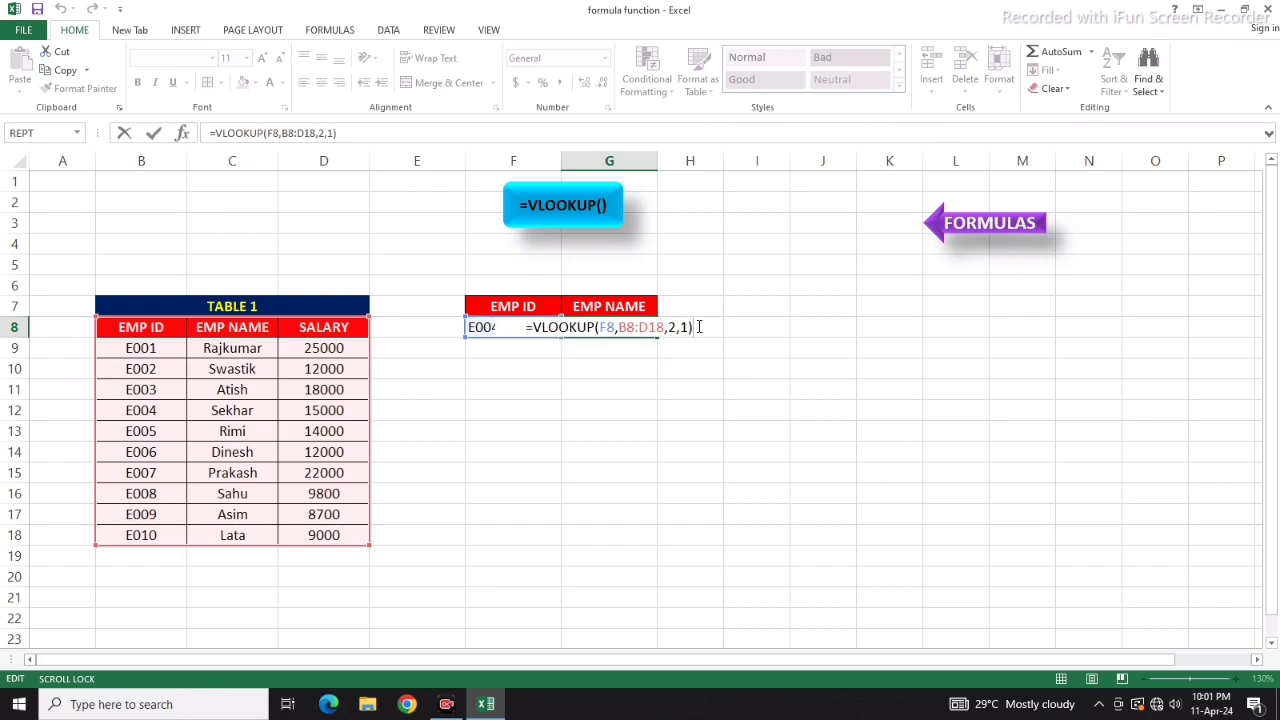
key(Return)
Step: Copy Table 1's EMP ID header into F11 to start a second lookup table
click(513, 431)
click(160, 330)
right_click(160, 330)
click(224, 365)
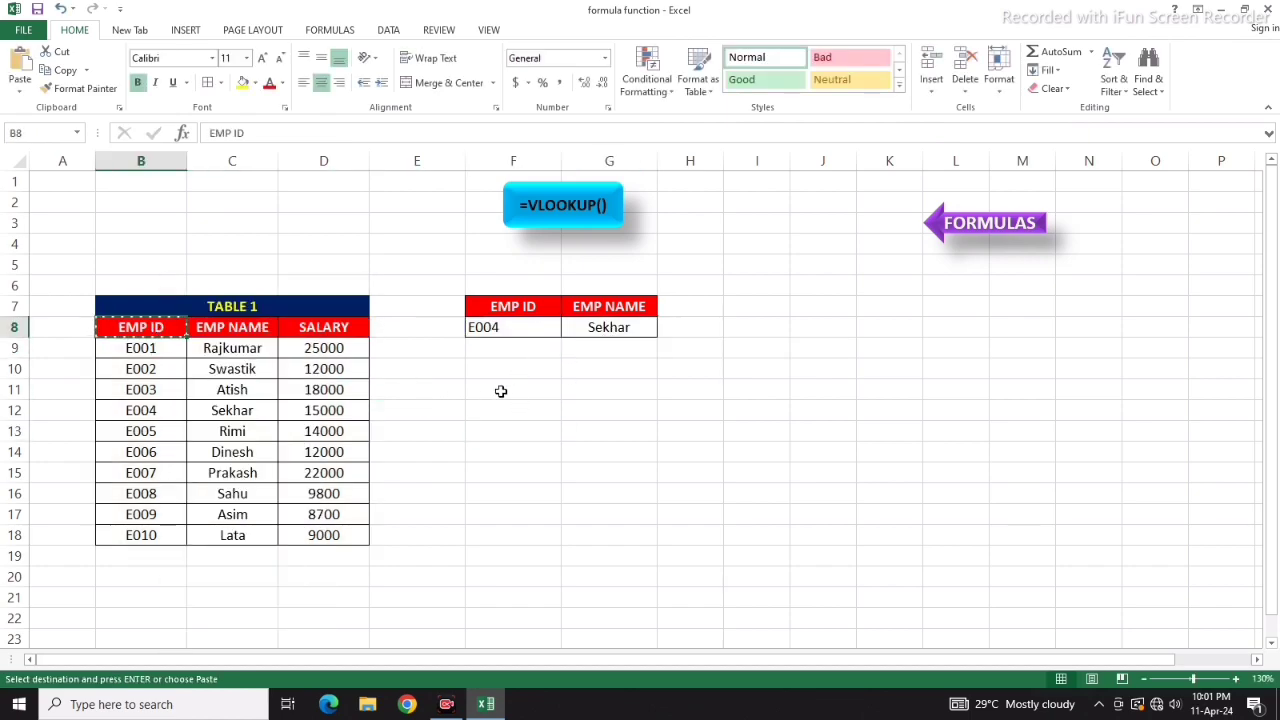
click(500, 391)
right_click(500, 391)
click(534, 140)
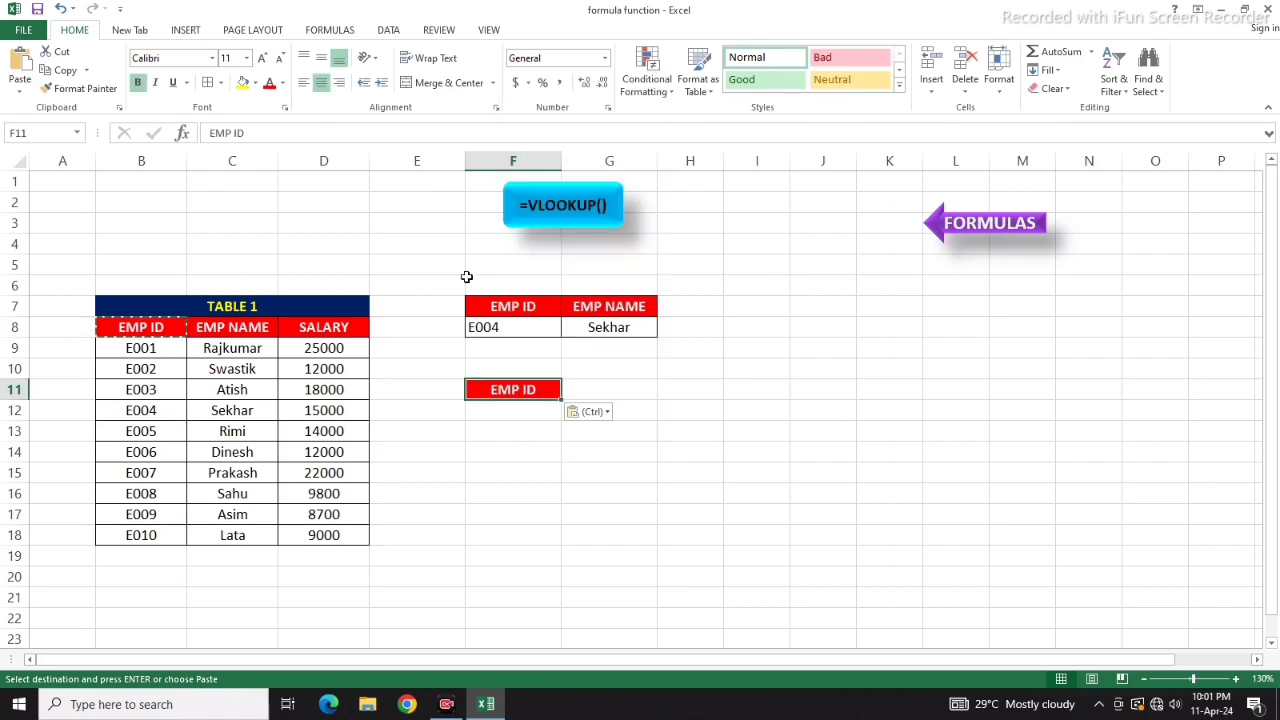
Step: Copy Table 1's SALARY header into G11 beside the second lookup table's EMP ID header
click(340, 327)
right_click(340, 327)
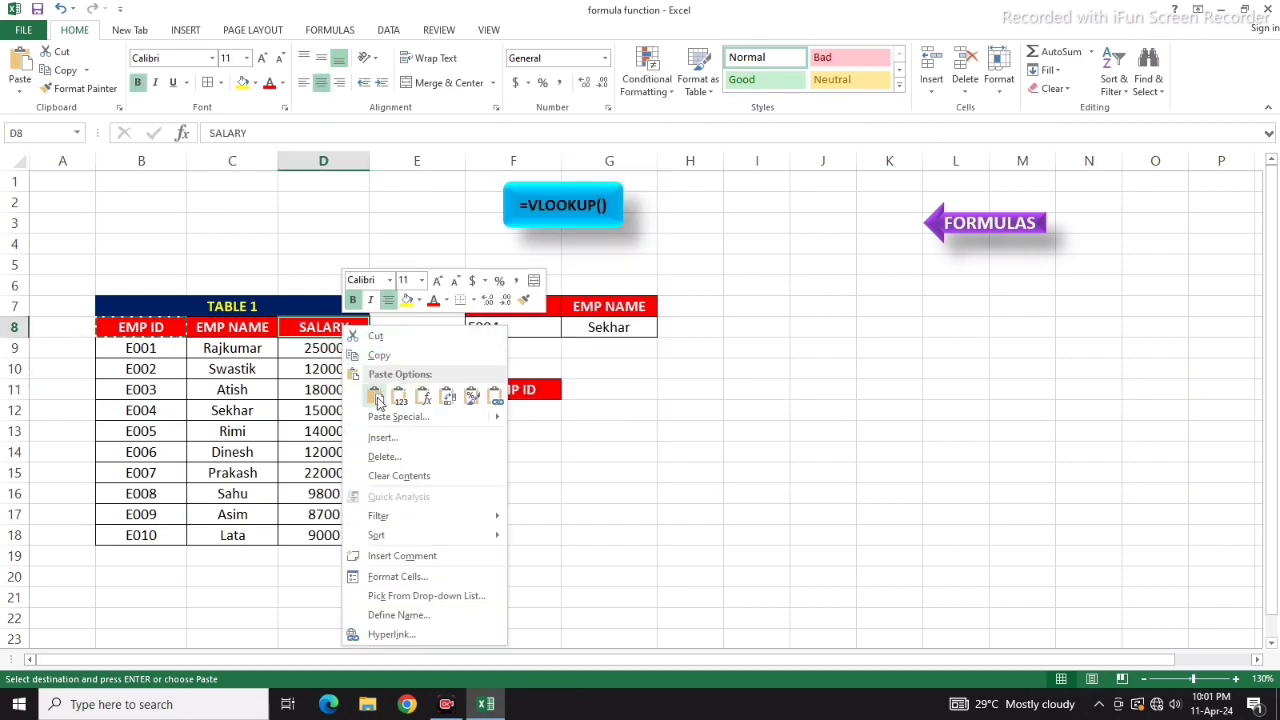
click(378, 356)
click(619, 391)
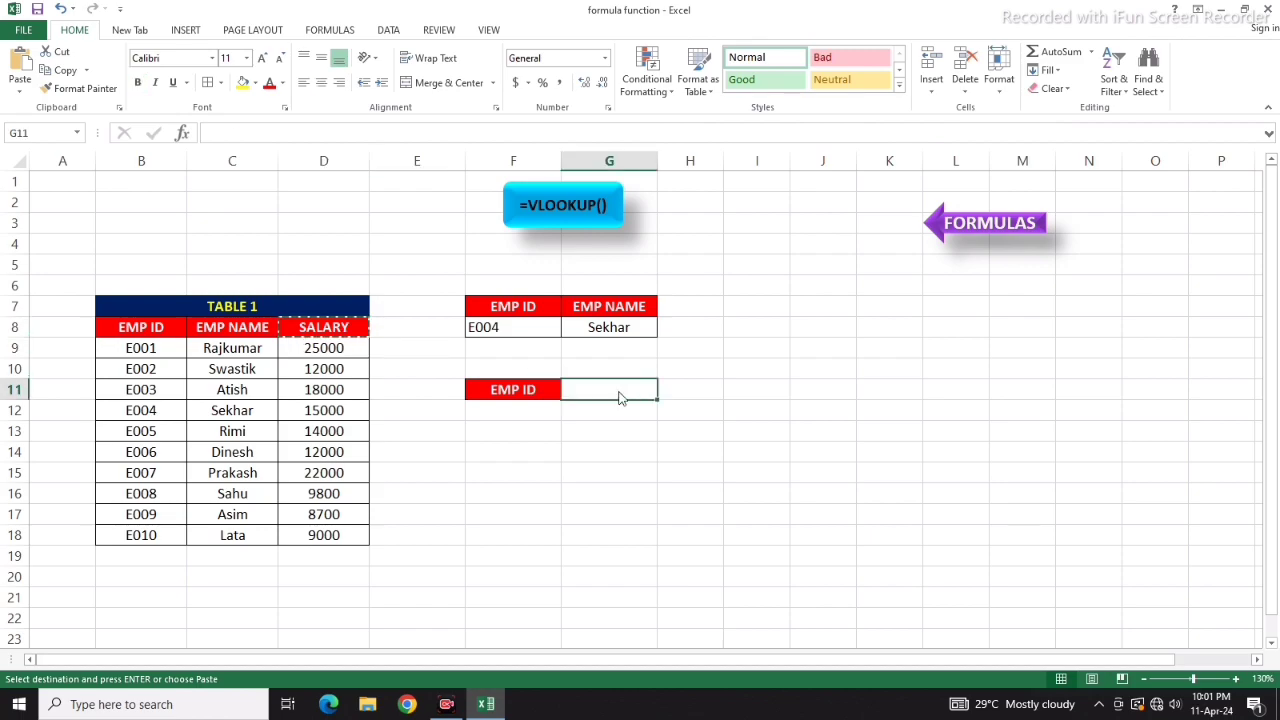
right_click(619, 391)
click(646, 138)
click(611, 470)
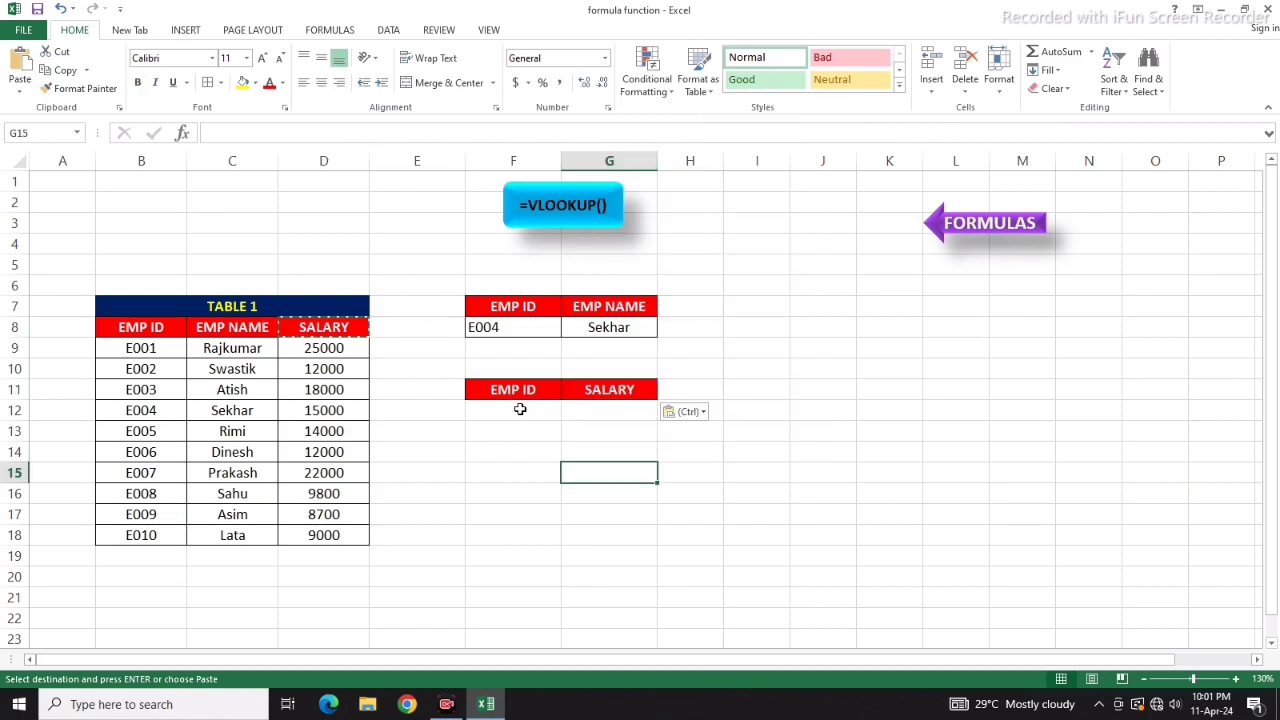
Step: Add cell borders to the entry row F12:G12 under the EMP ID and SALARY headers
drag(520, 409, 610, 410)
drag(509, 414, 600, 414)
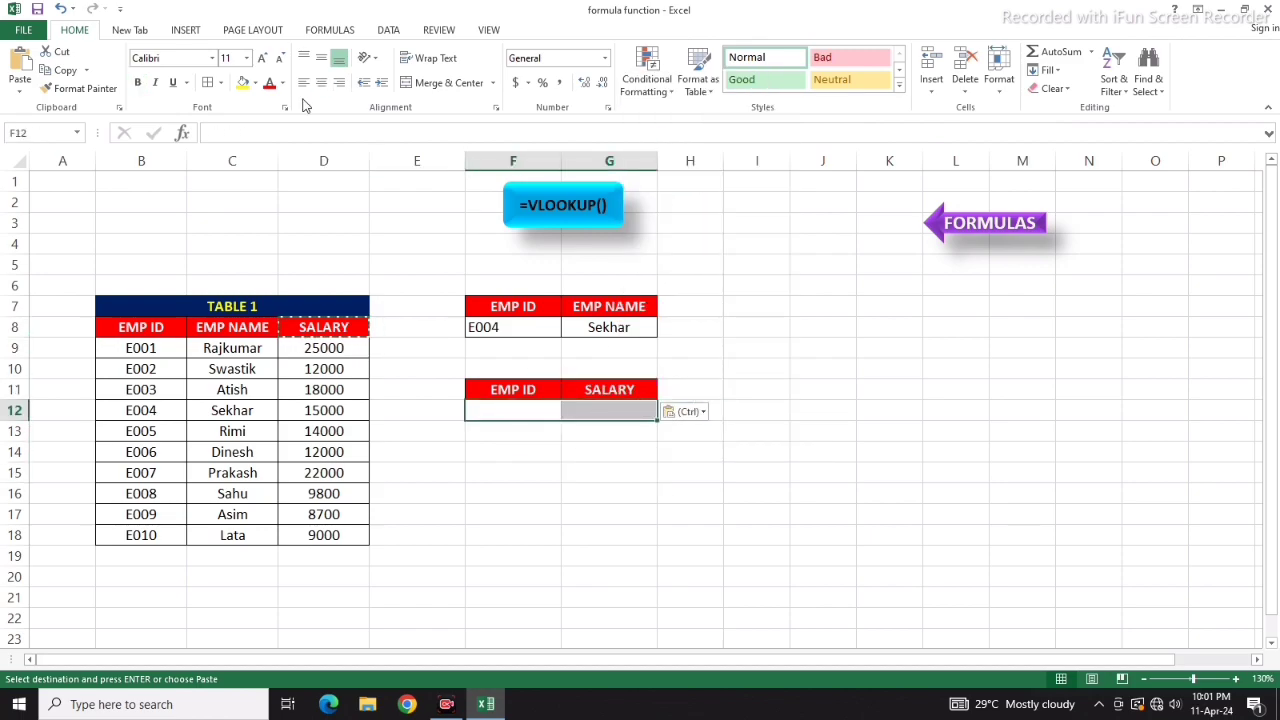
key(Escape)
click(609, 451)
click(527, 413)
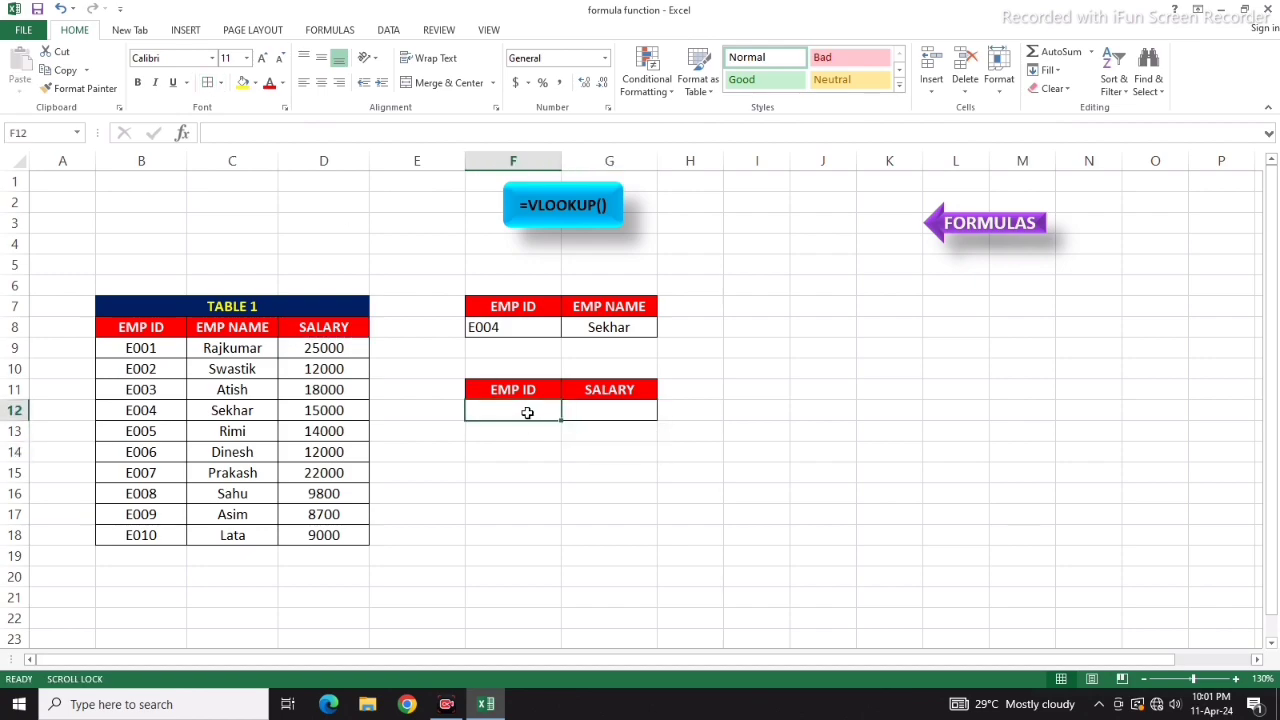
Step: Enter E008 as the EMP ID in F12 of the second lookup table
text(EM)
key(BackSpace)
key(BackSpace)
text(008)
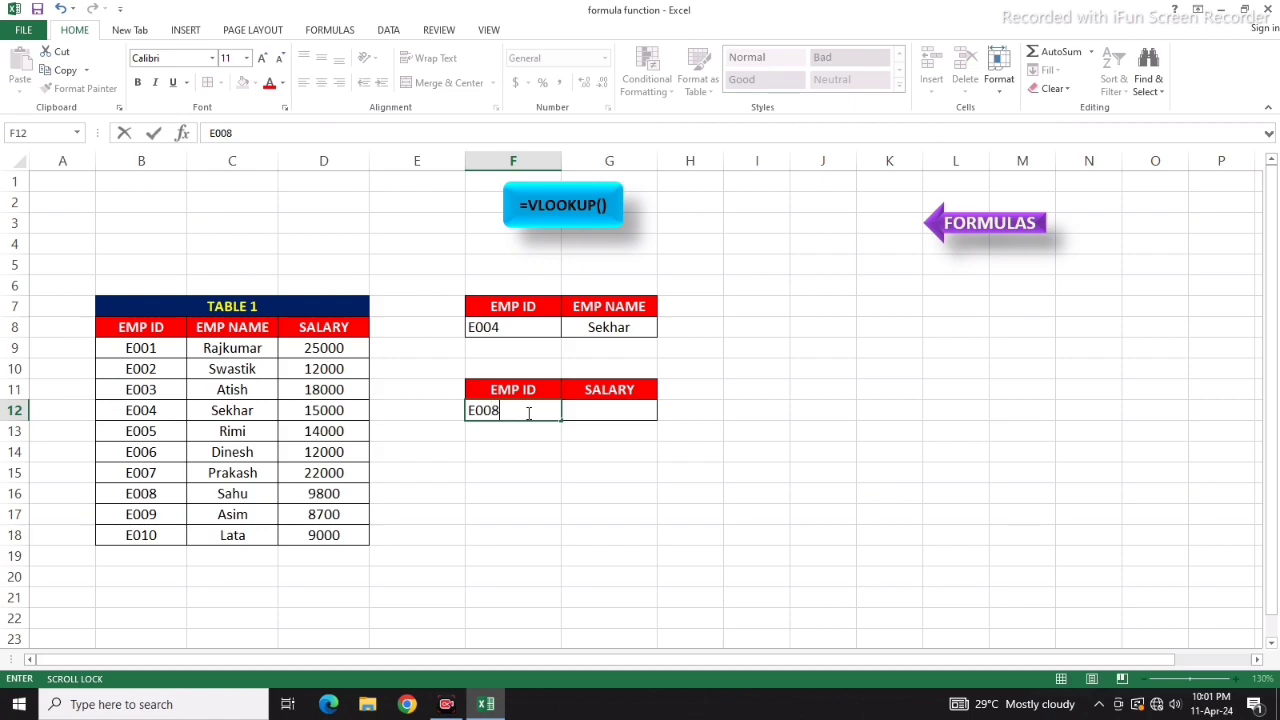
Step: Enter the exact-match formula =VLOOKUP(F12,B8:D18,3,0) in G12 to return the salary for the EMP ID
click(599, 407)
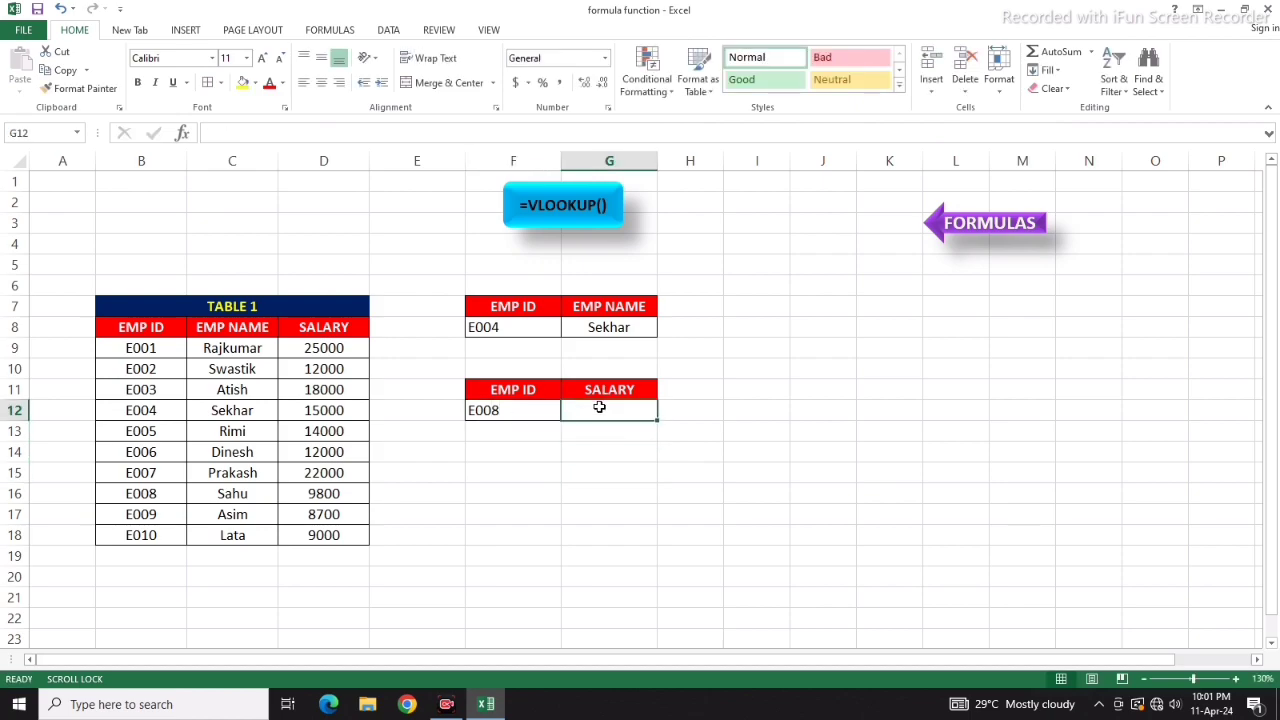
text(=)
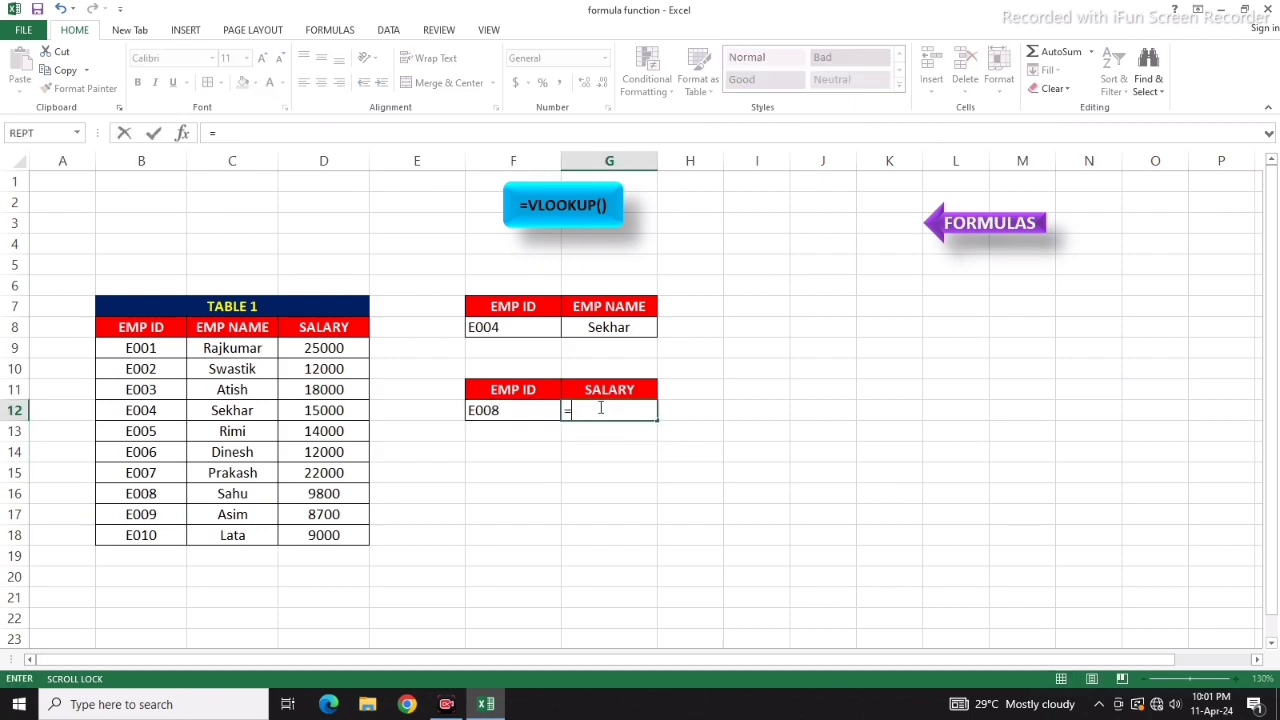
text(VLOOKU)
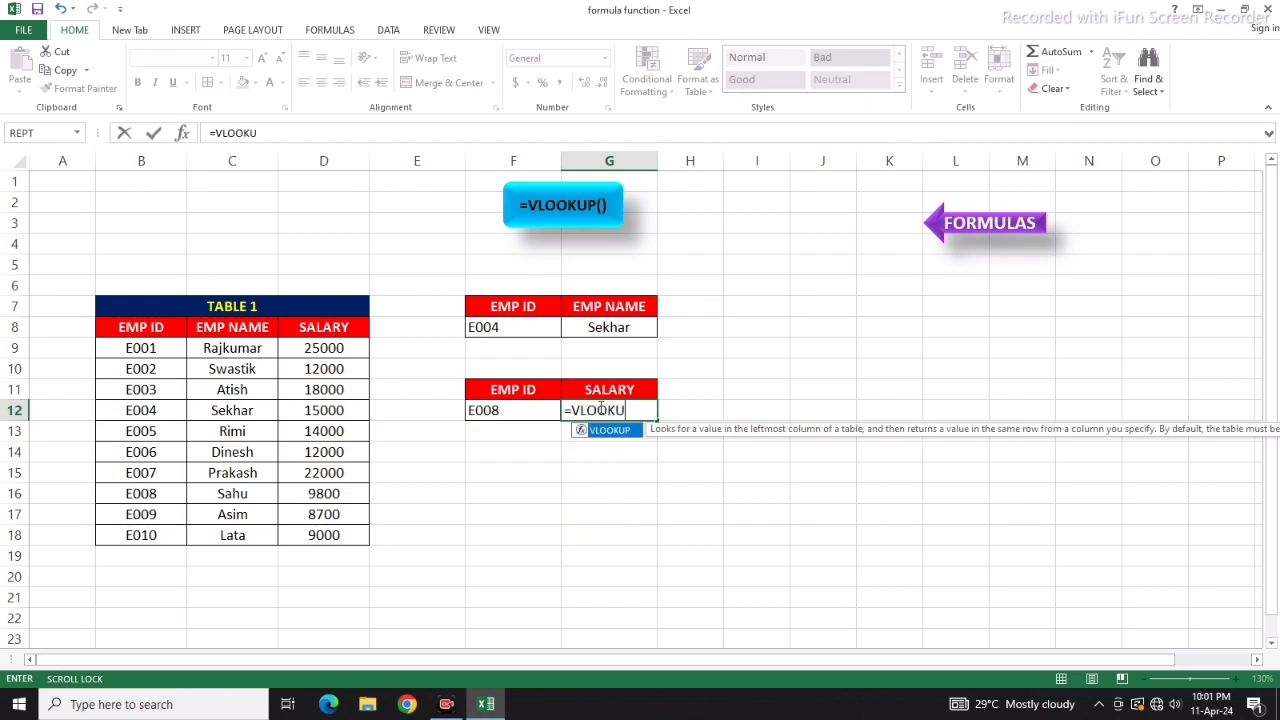
text(P()
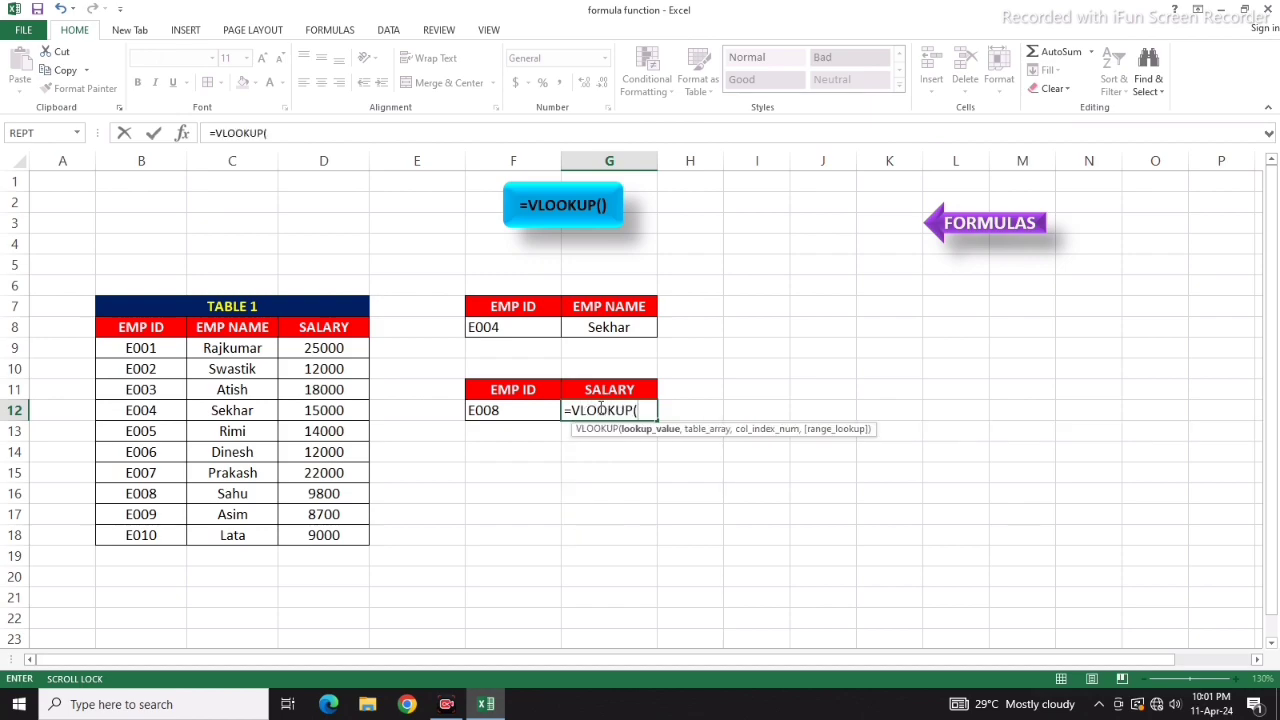
click(495, 410)
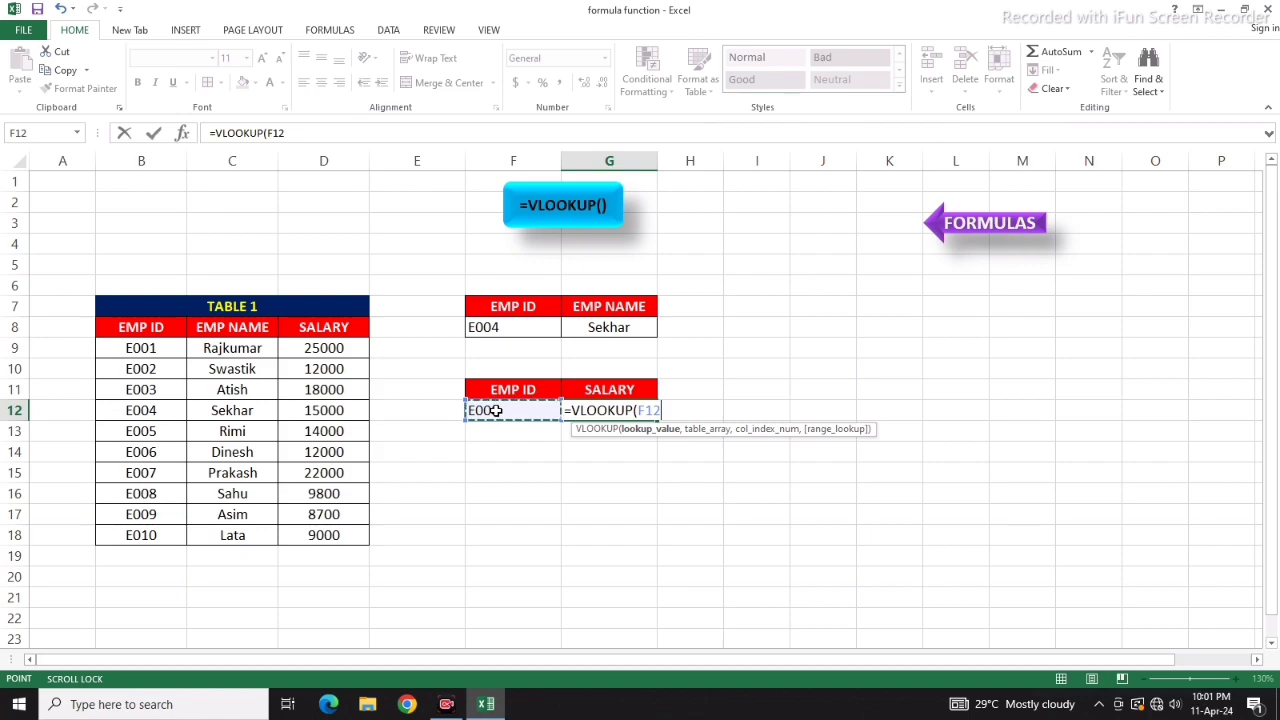
text(,)
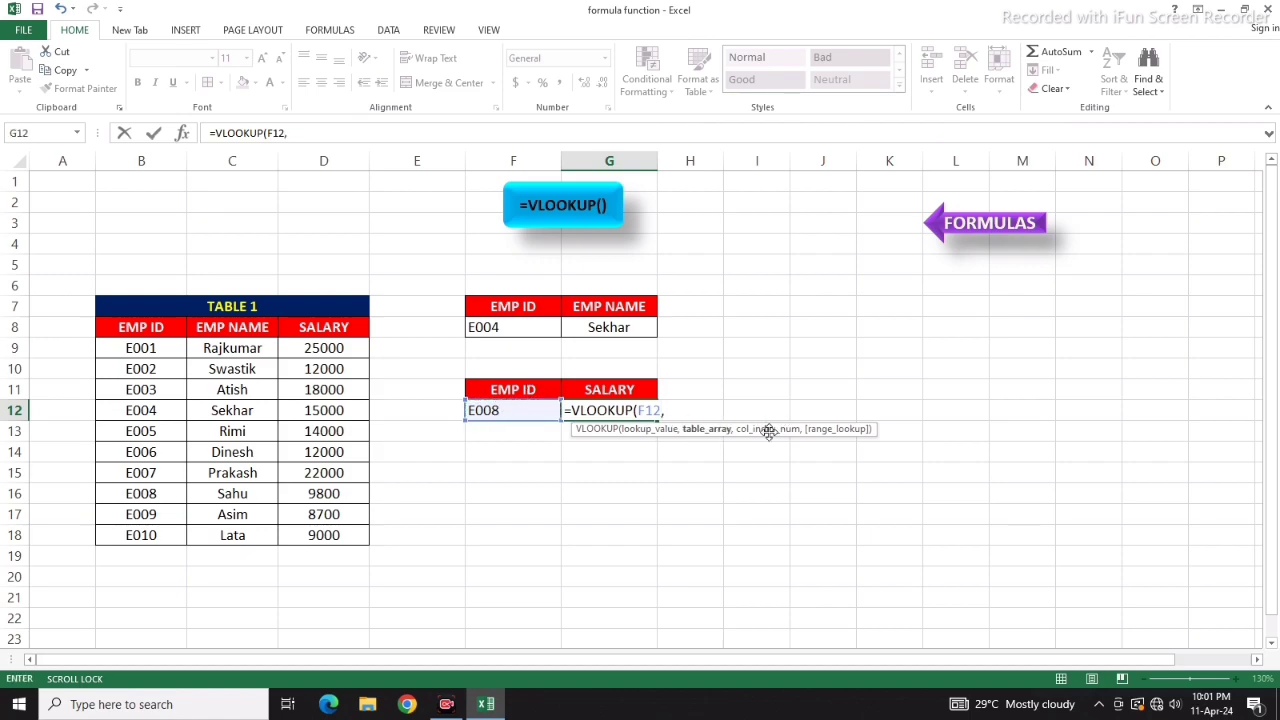
drag(127, 330, 329, 529)
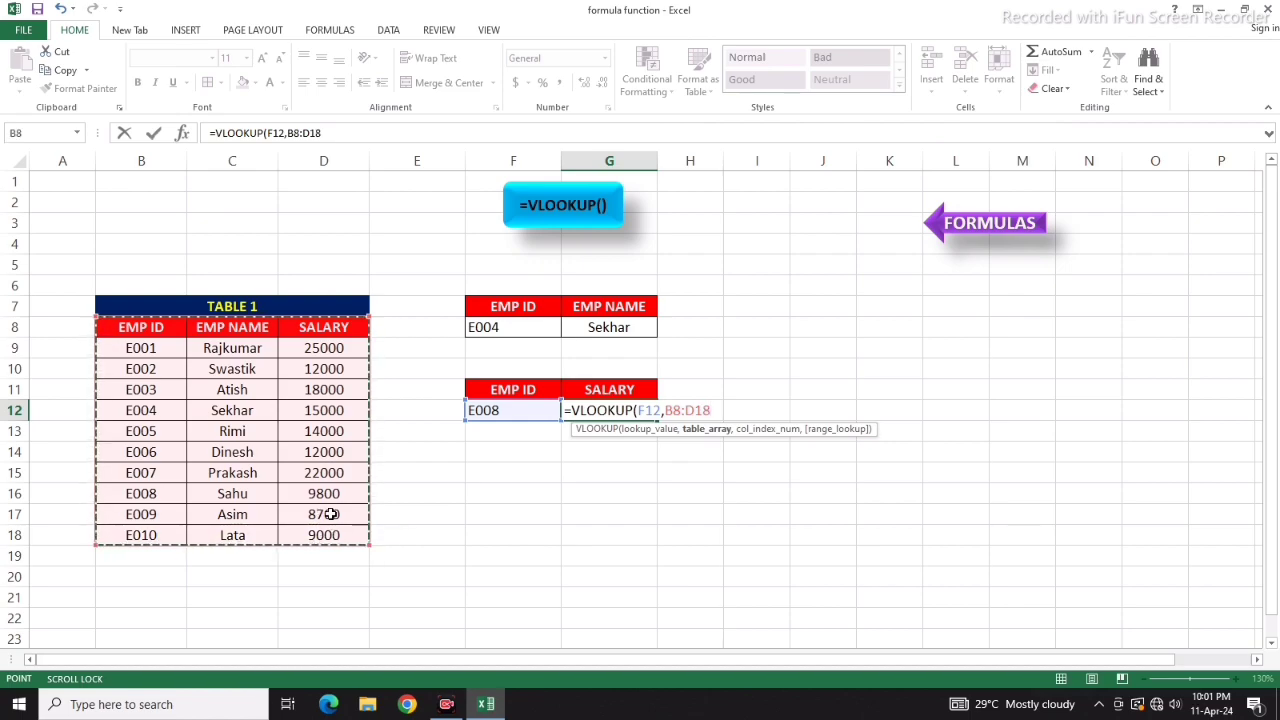
text(,3)
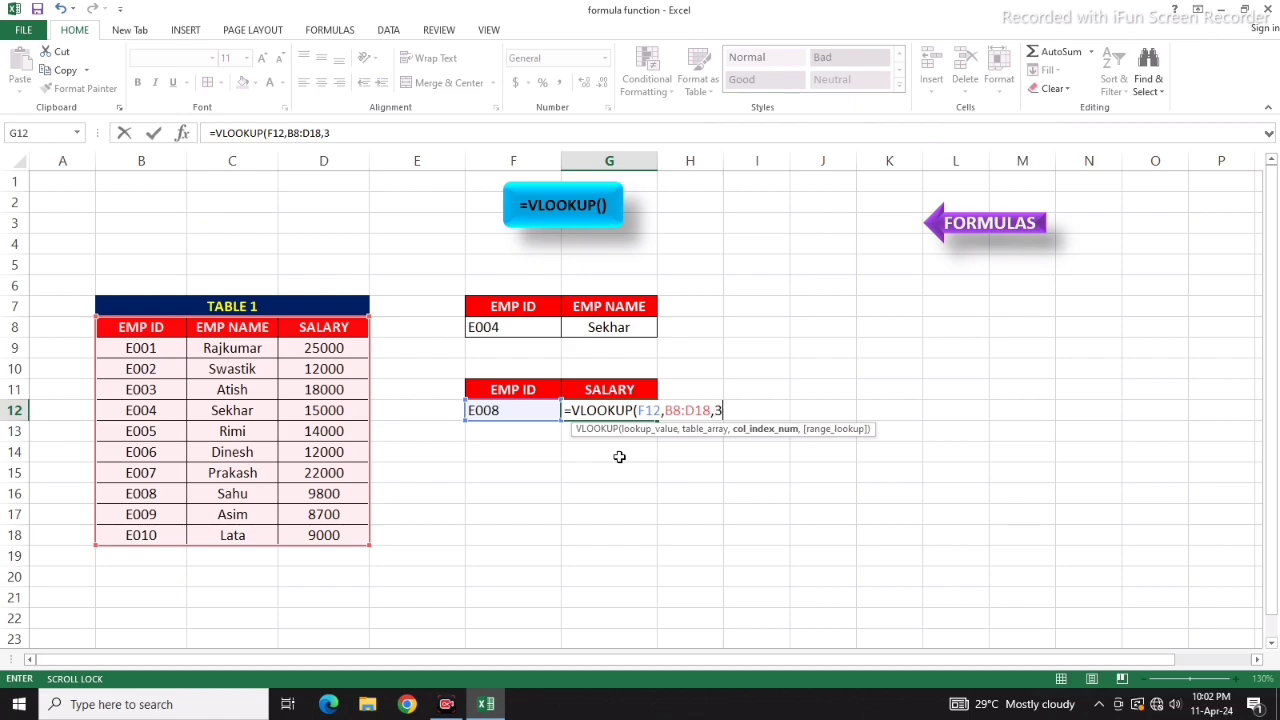
text(,)
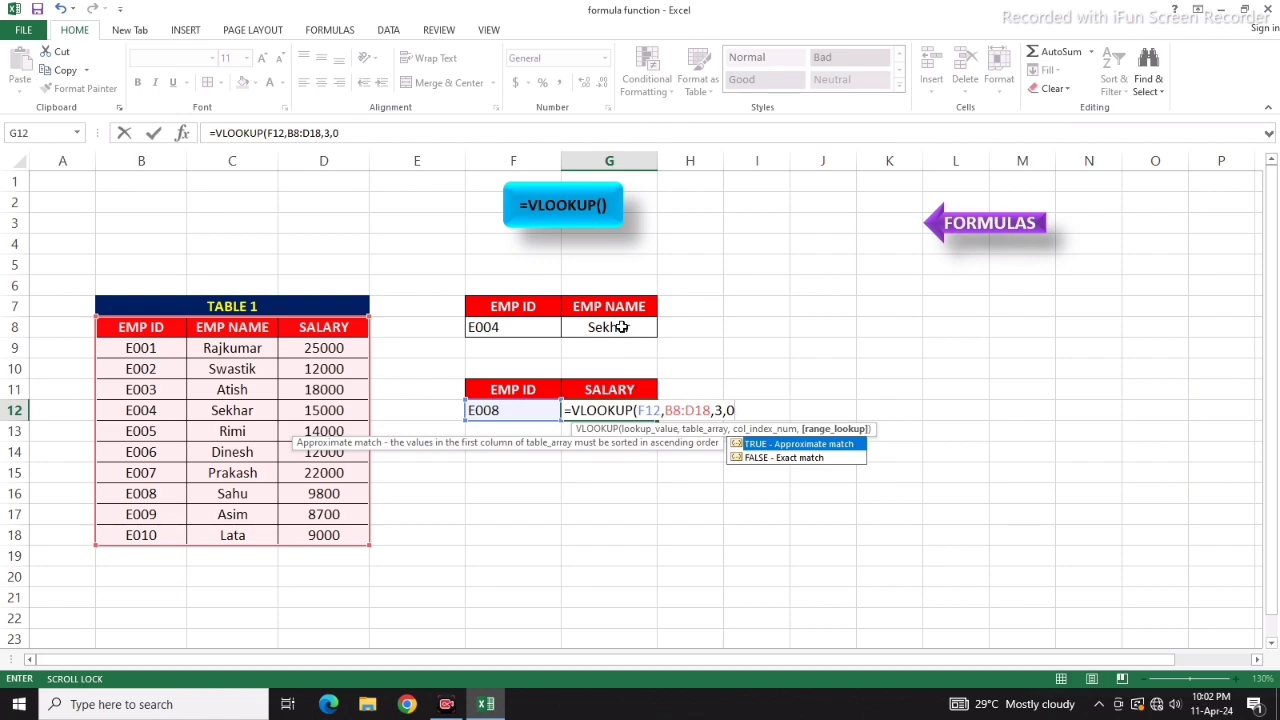
text(0))
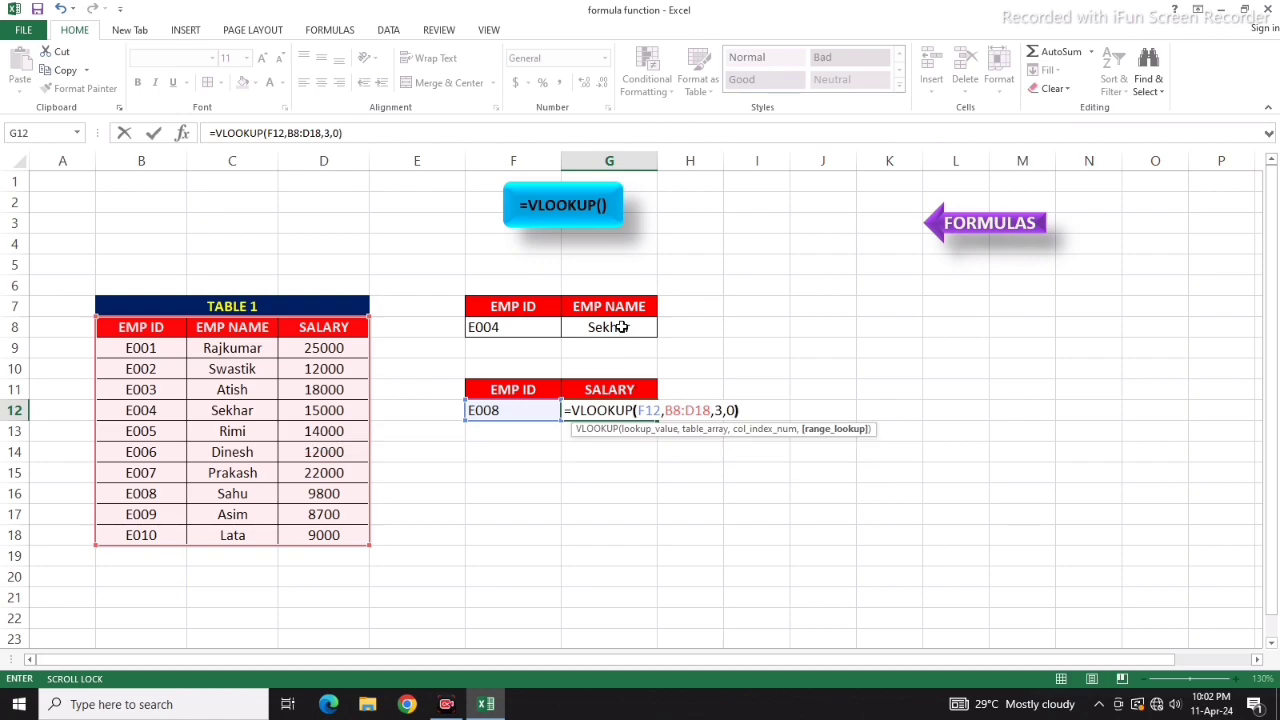
key(Return)
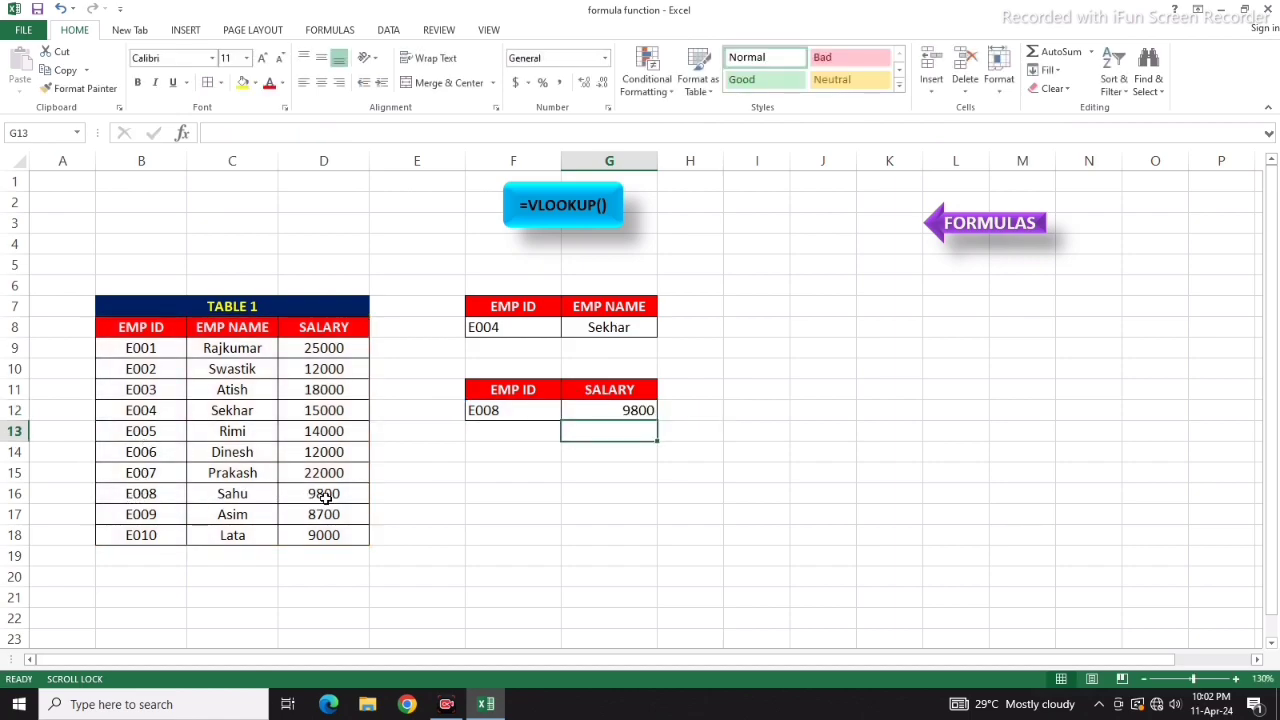
Step: Change the EMP ID in F12 to E009 to test the salary lookup
click(490, 411)
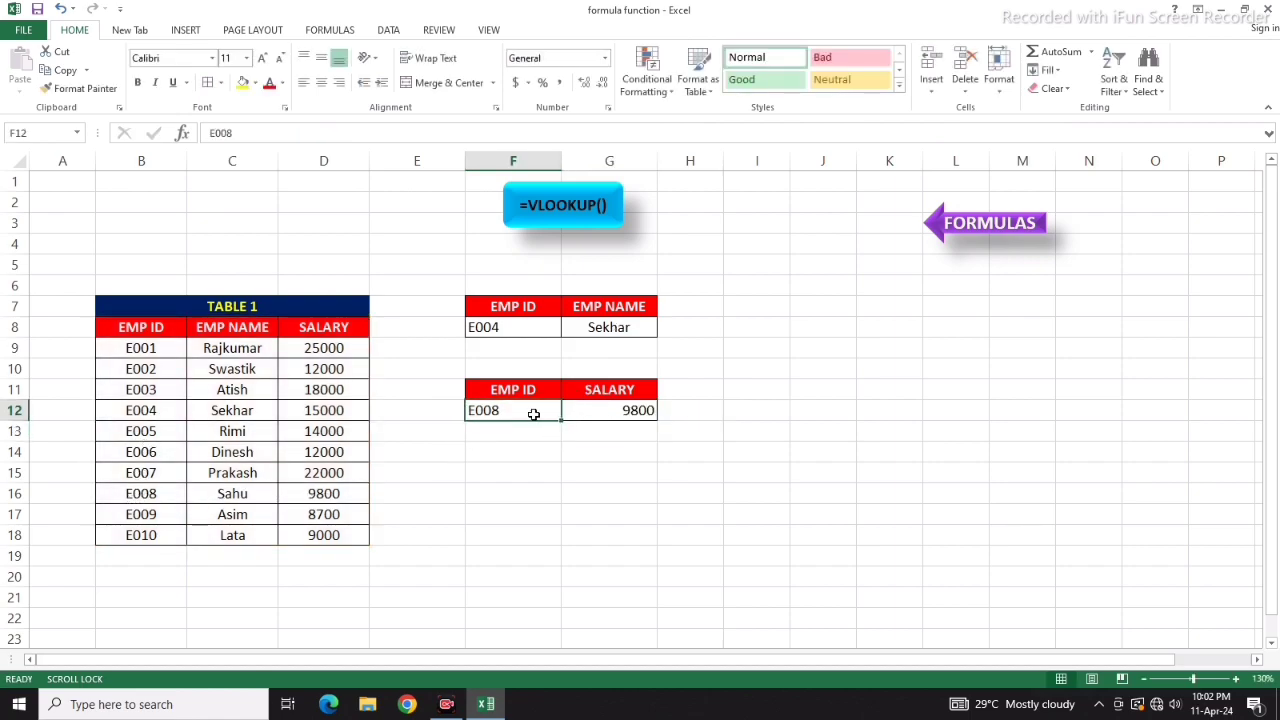
text(E009)
key(Return)
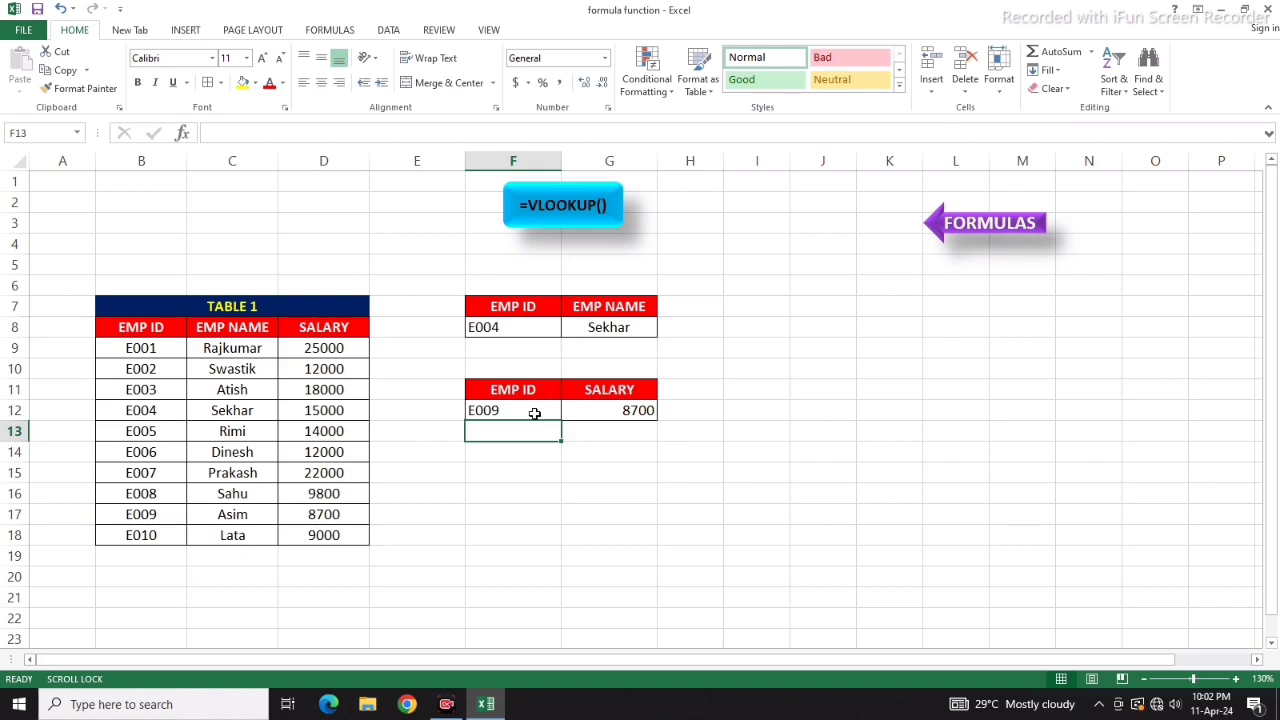
Step: Compare the vertical table layout on the VLOOKUP sheet with the horizontal layout on the HLOOKUP sheet
click(982, 230)
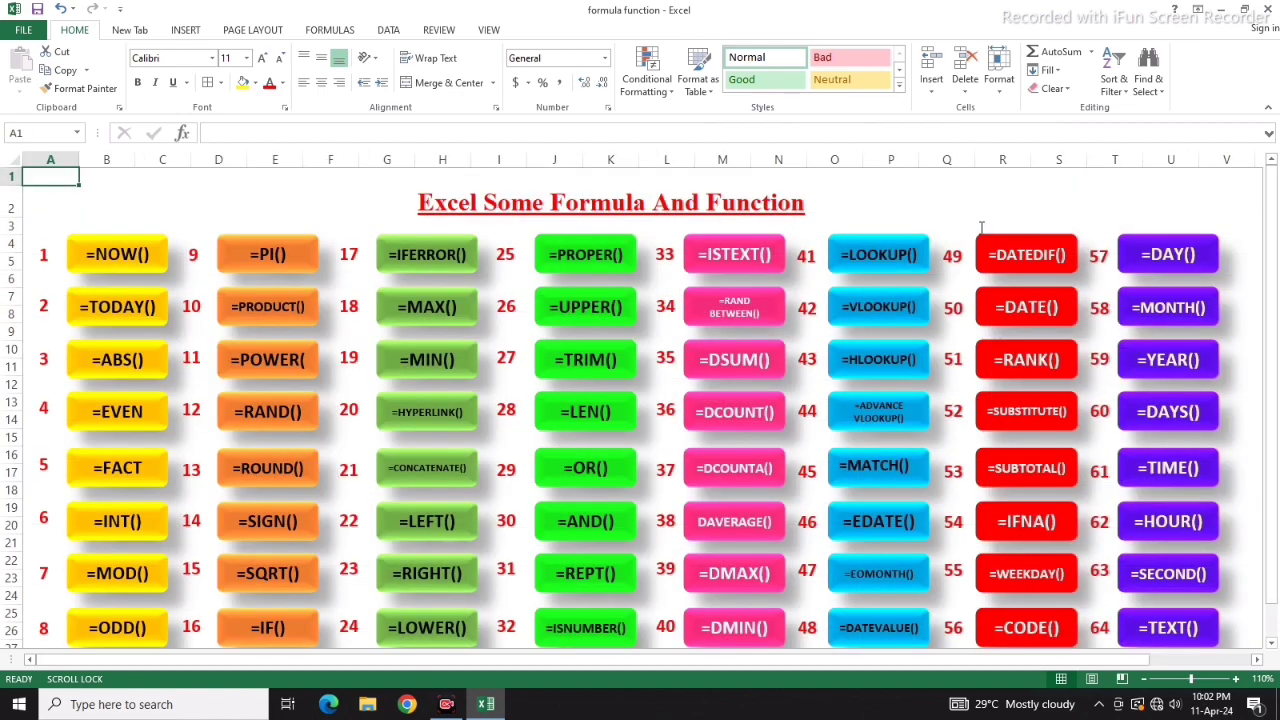
click(887, 366)
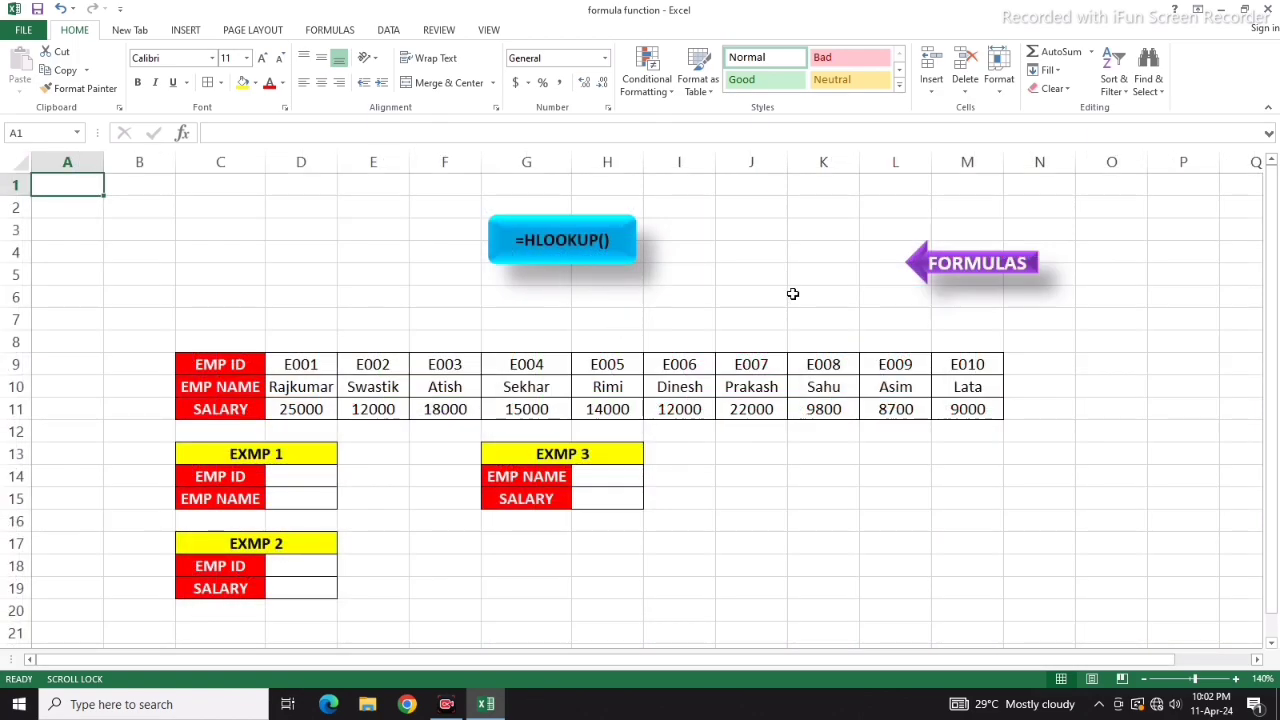
click(930, 264)
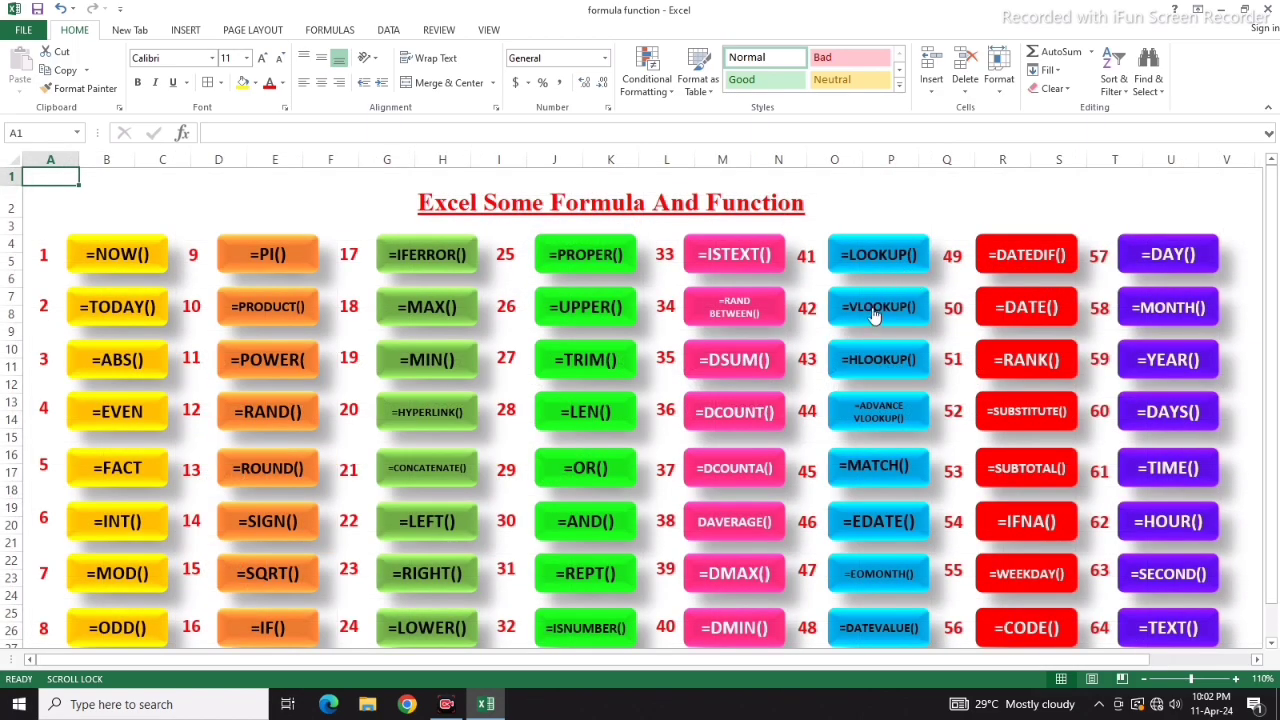
click(875, 312)
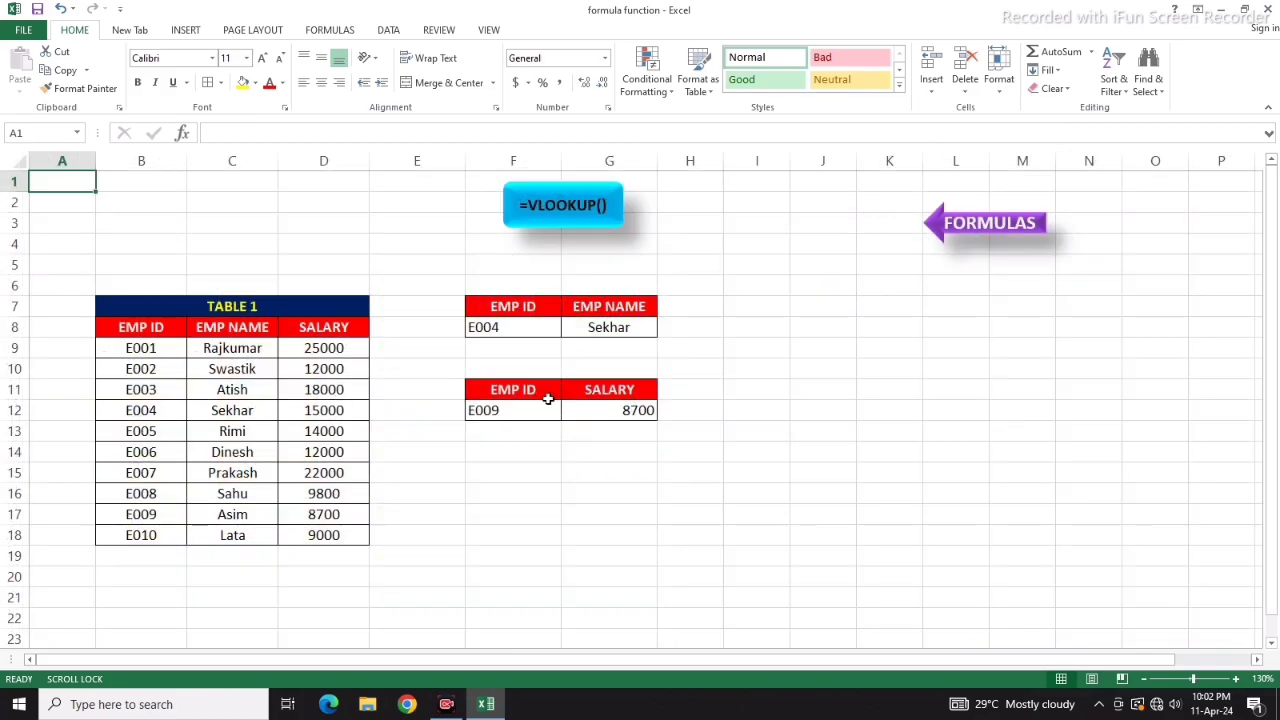
click(948, 230)
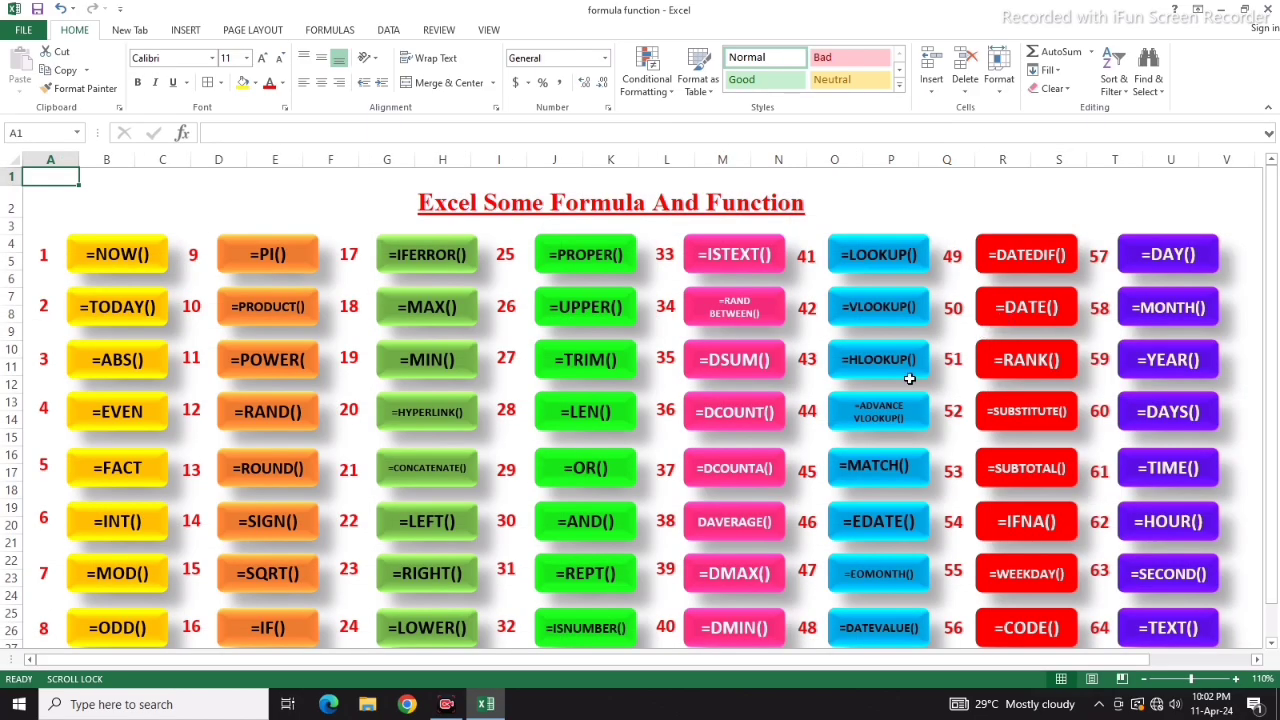
click(876, 366)
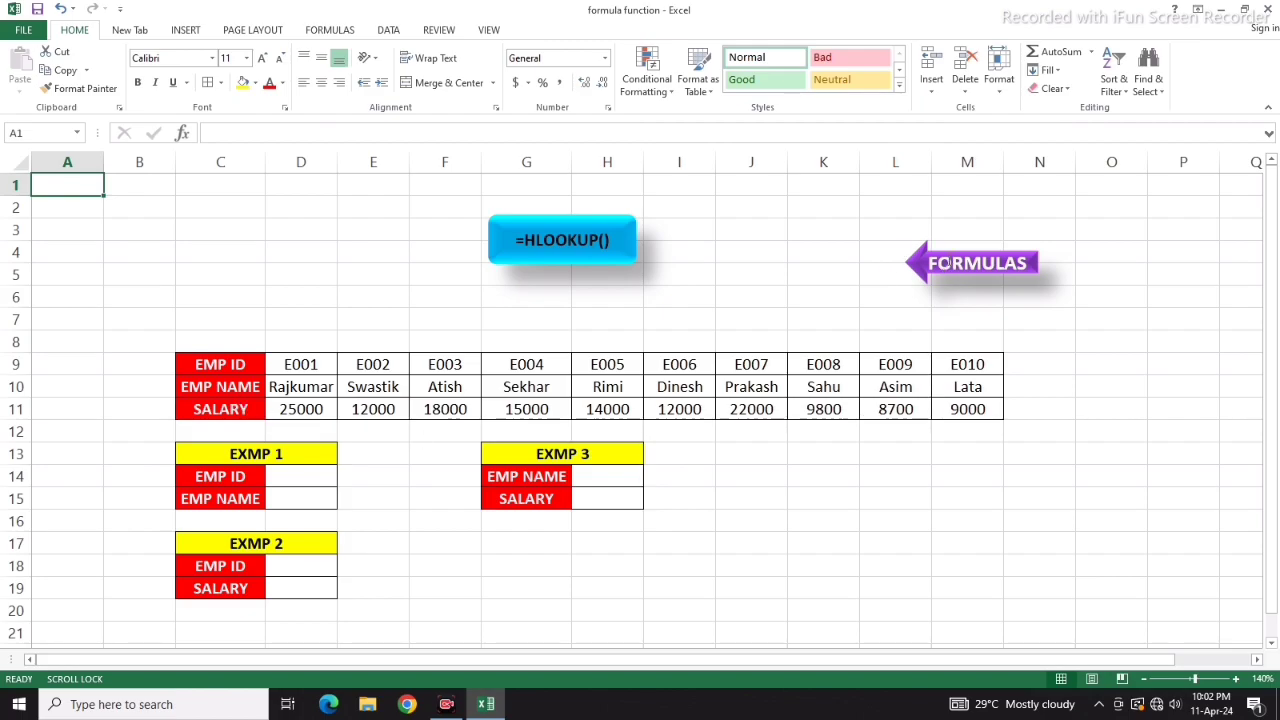
click(950, 265)
click(879, 312)
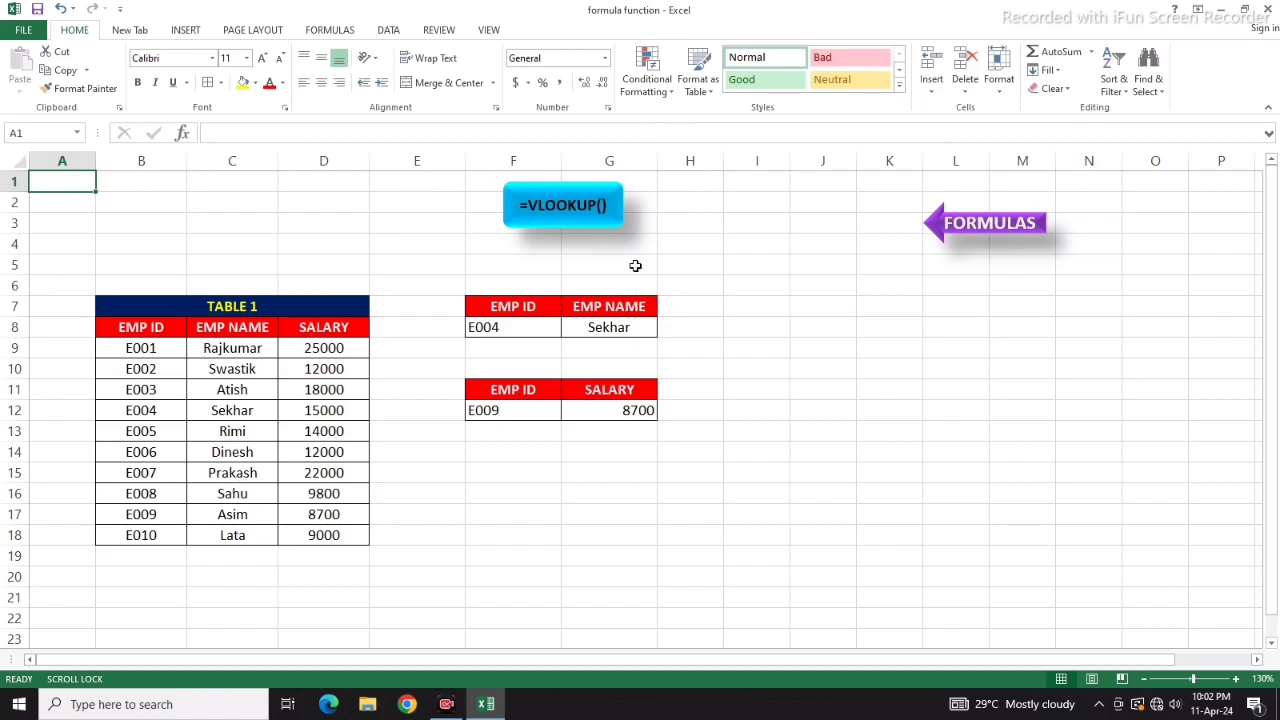
Step: Open the HLOOKUP sheet and enter E004 as the EMP ID of EXMP 1 in D14
click(956, 212)
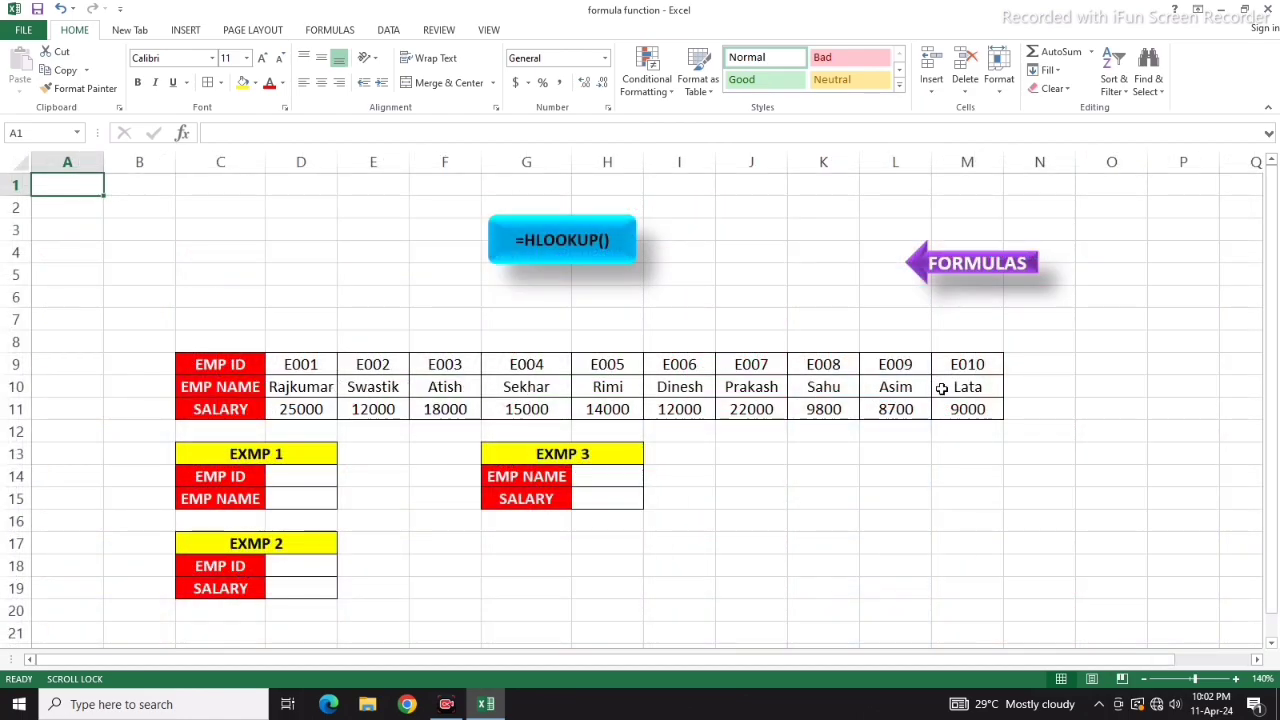
click(305, 481)
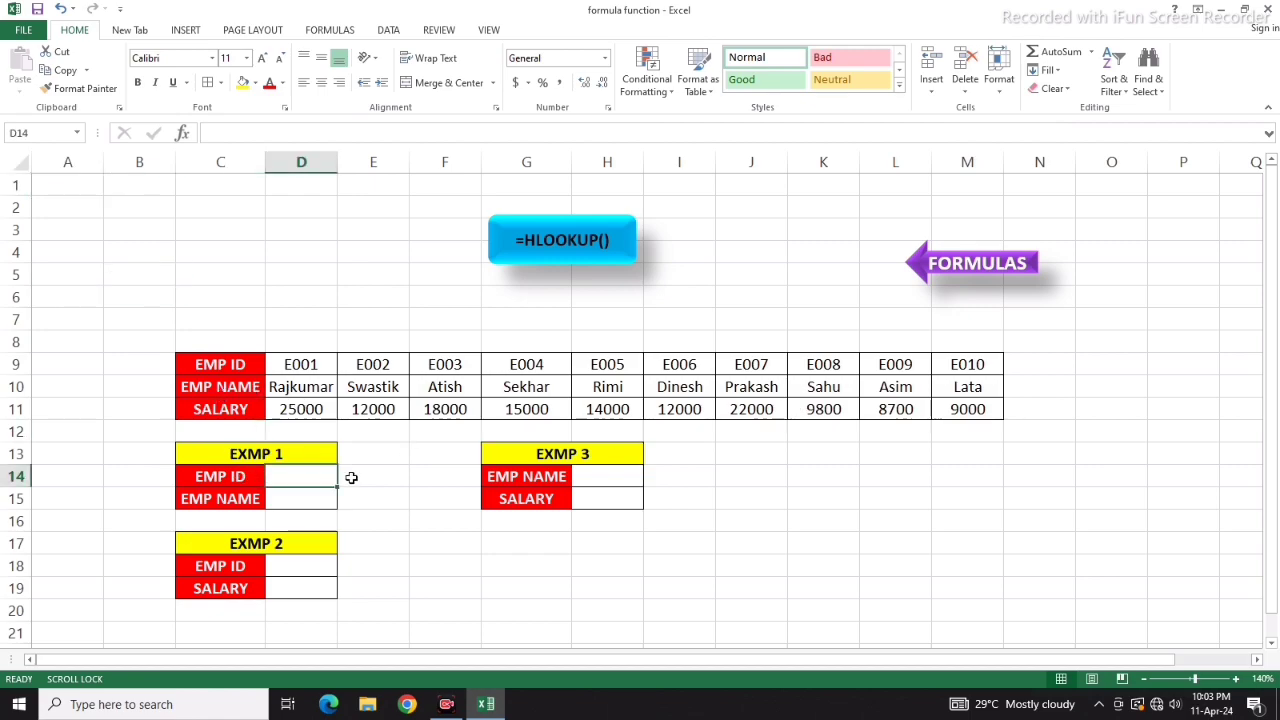
text(E00)
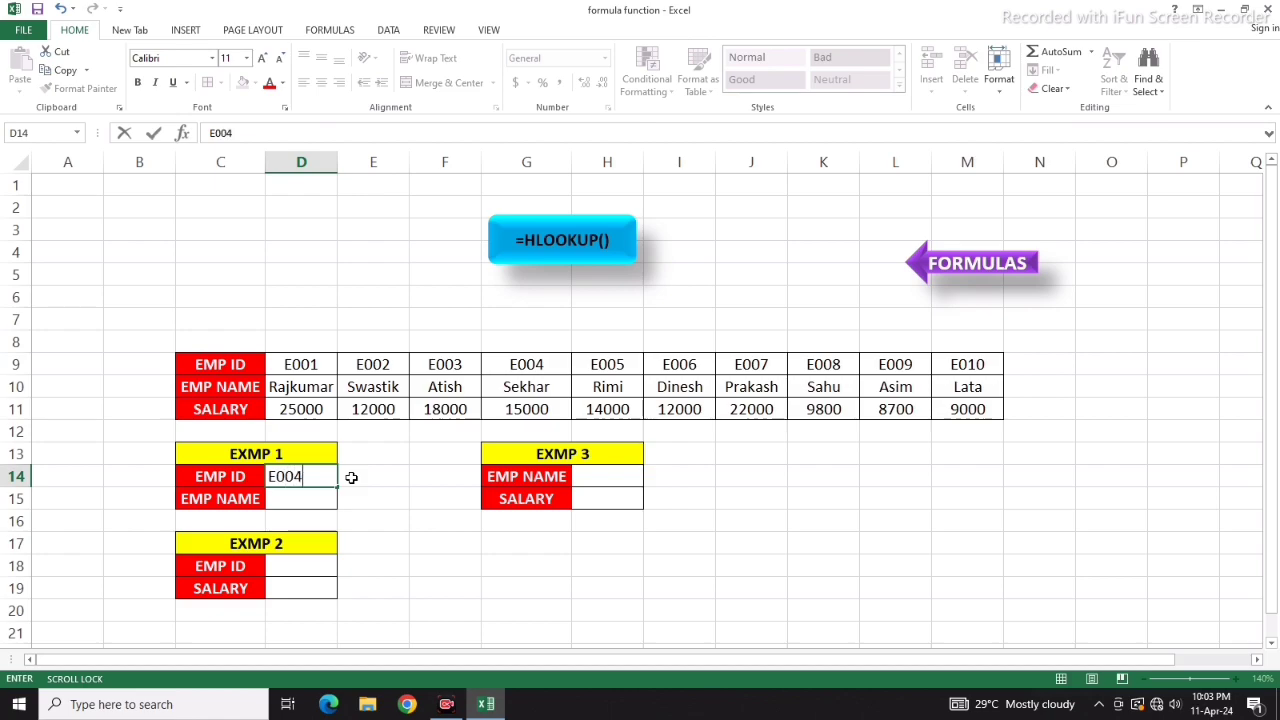
text(4)
Step: Enter the exact-match formula =HLOOKUP(D14,C9:M11,2,0) in D15 to return the EXMP 1 employee name
click(290, 497)
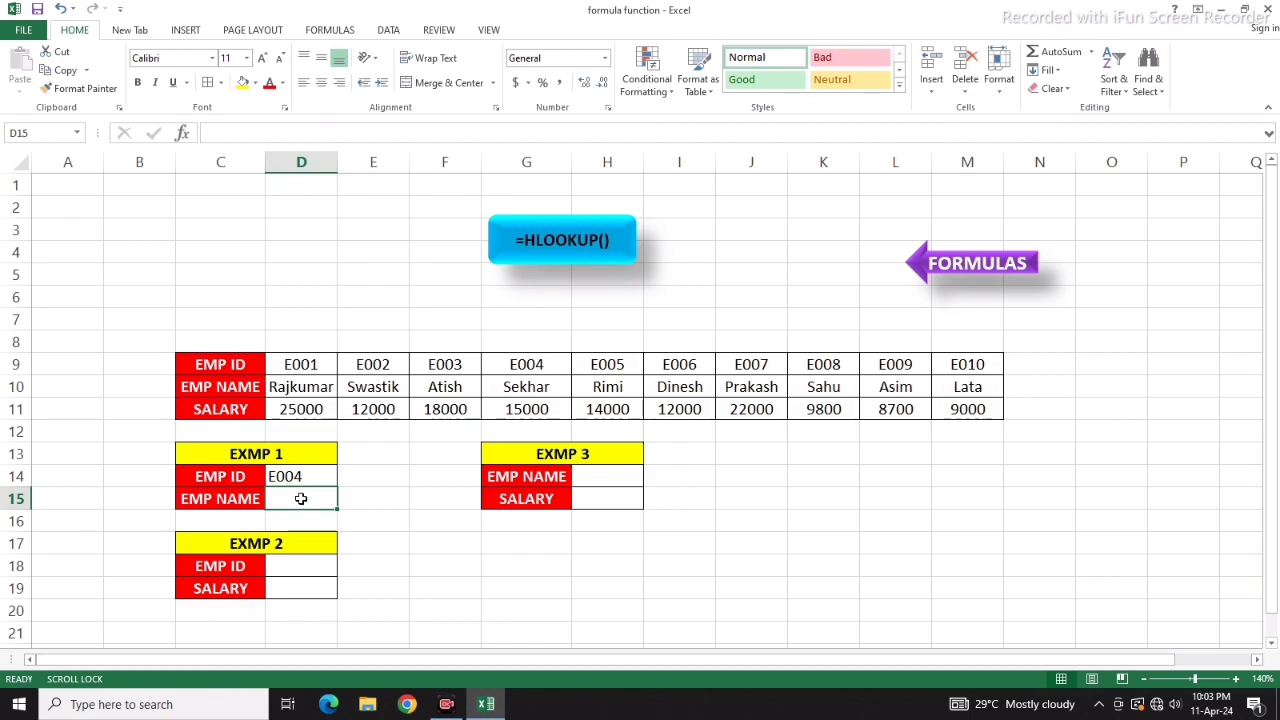
text(=)
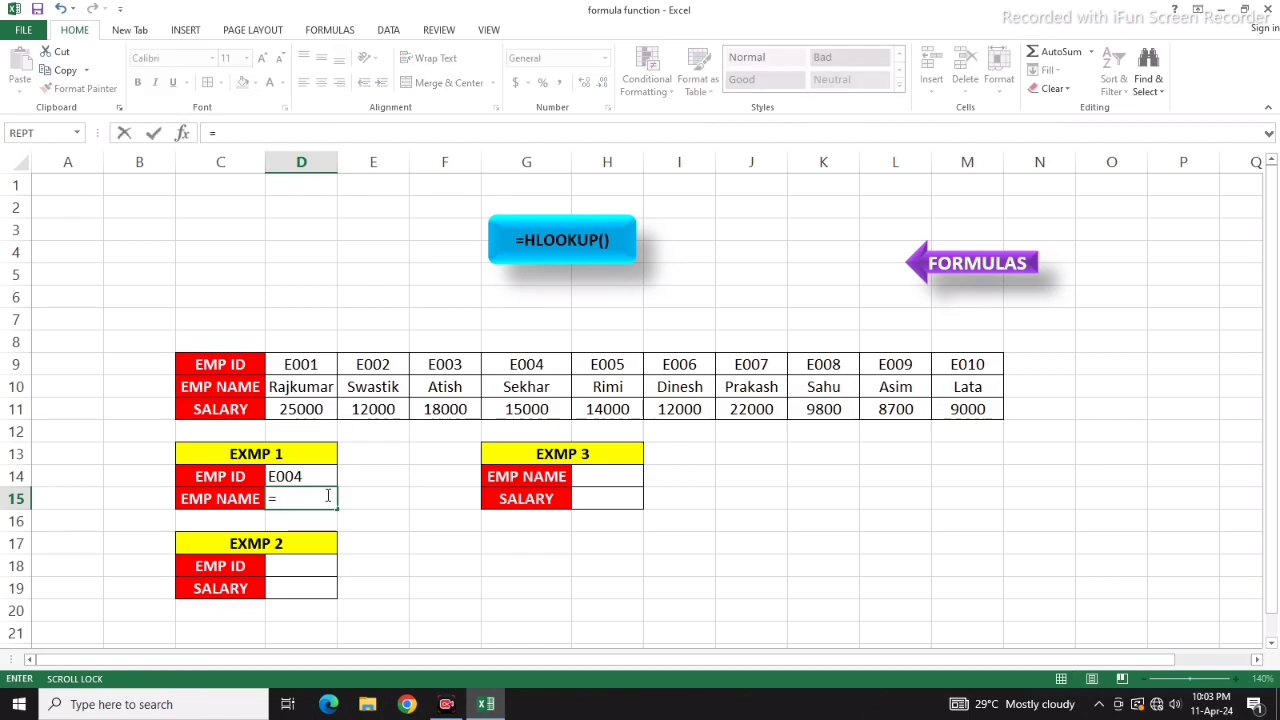
text(HLOO)
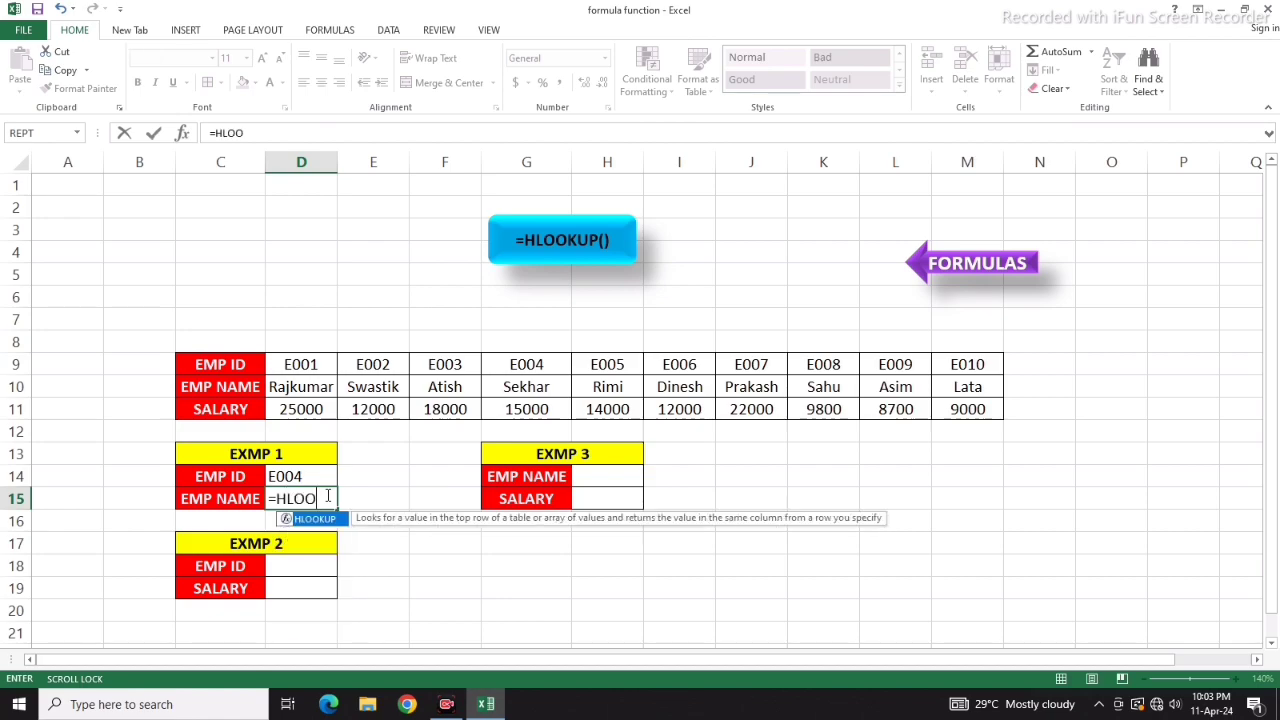
text(KUP()
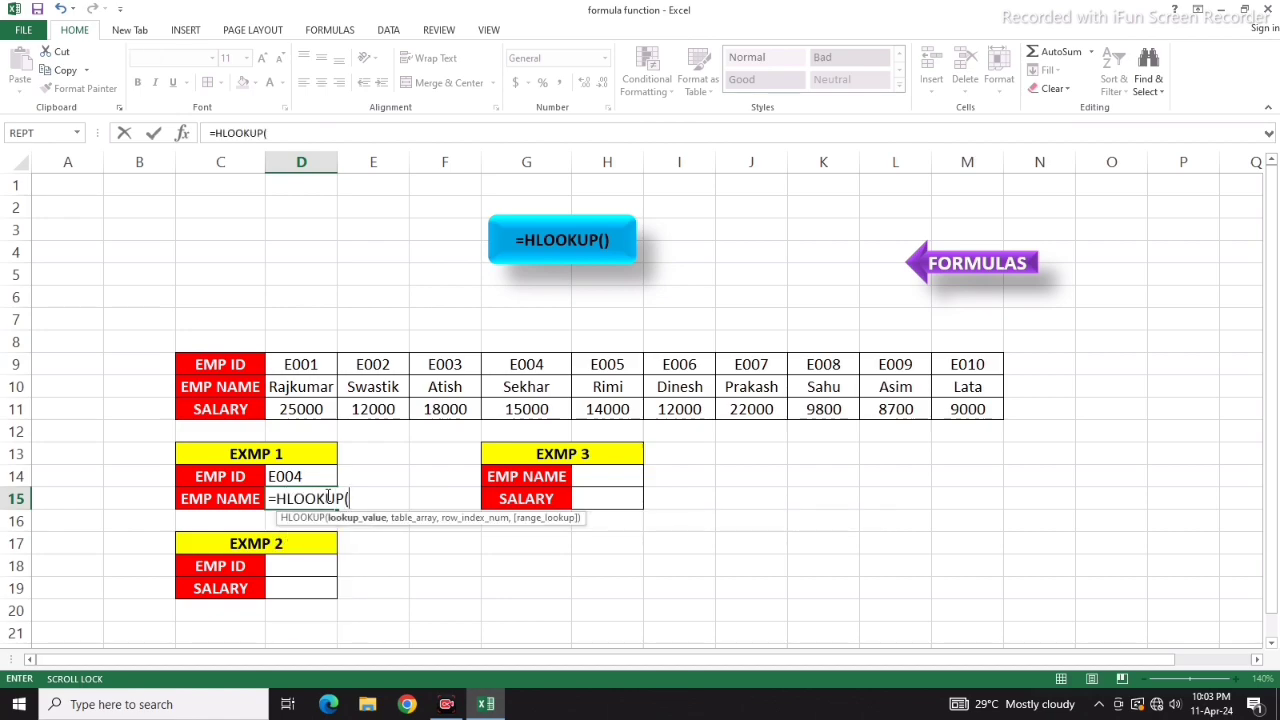
click(296, 477)
text(,)
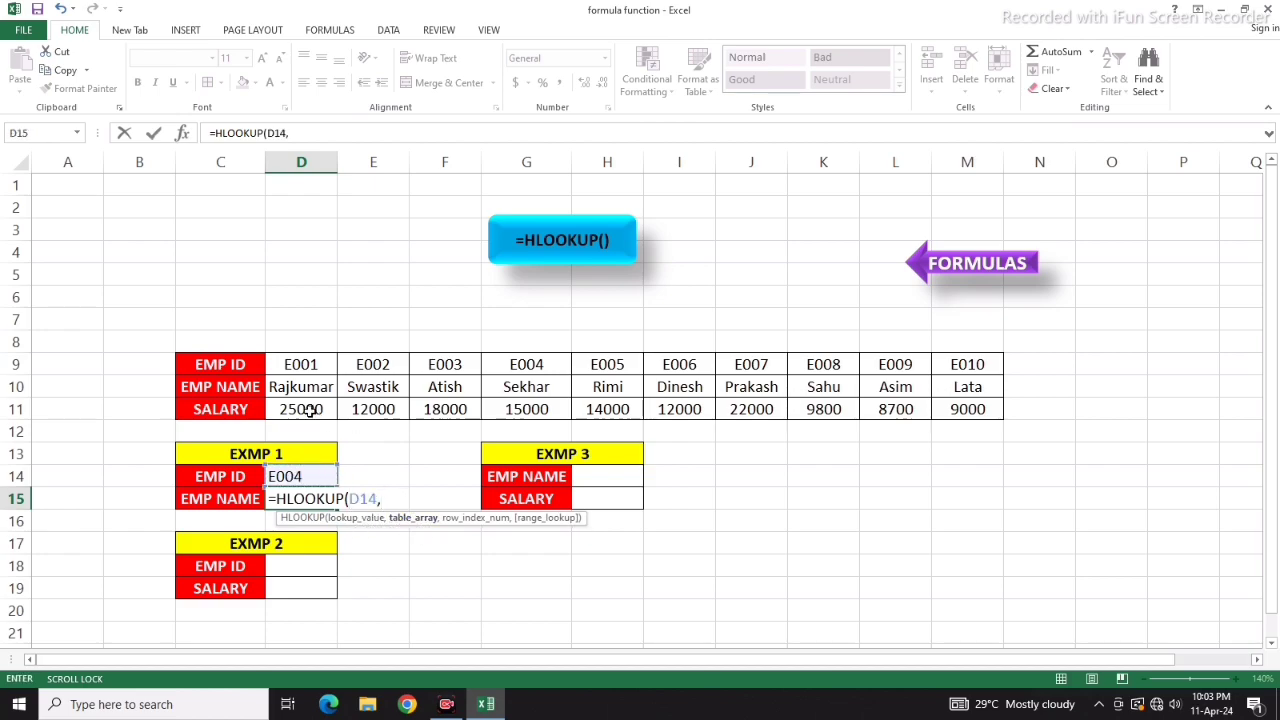
drag(243, 365, 963, 413)
text(,)
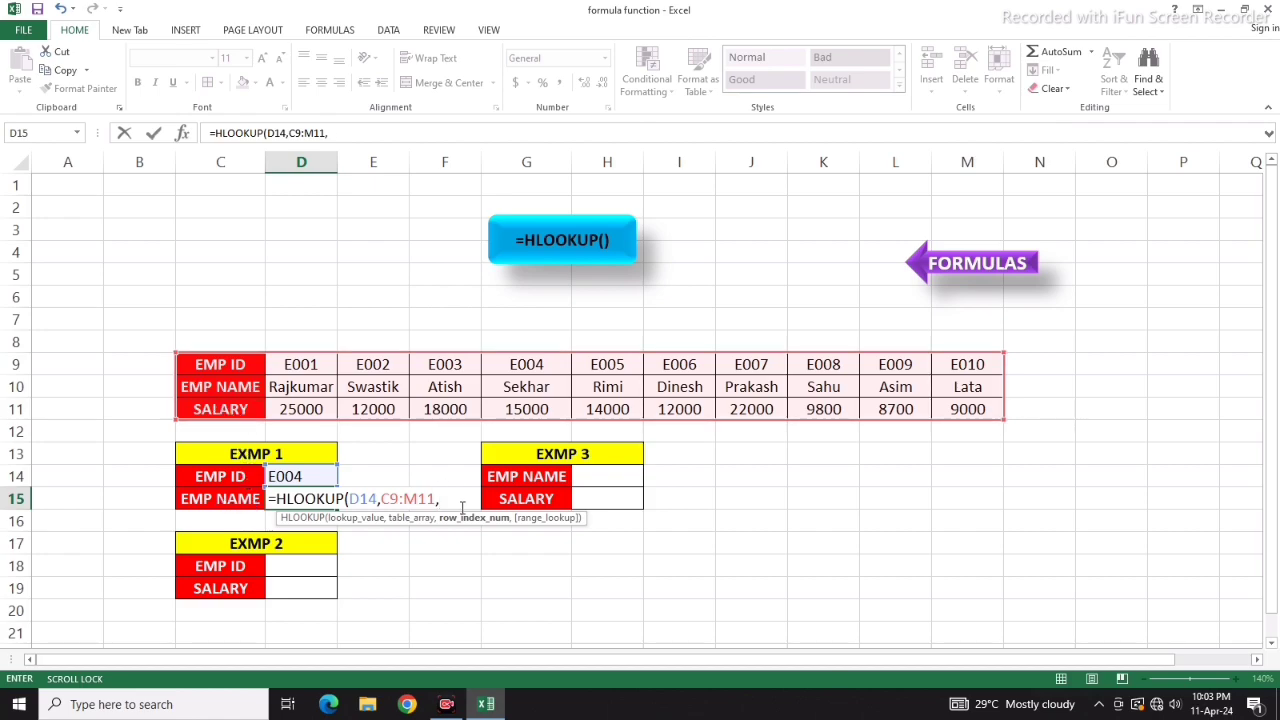
text(,0)
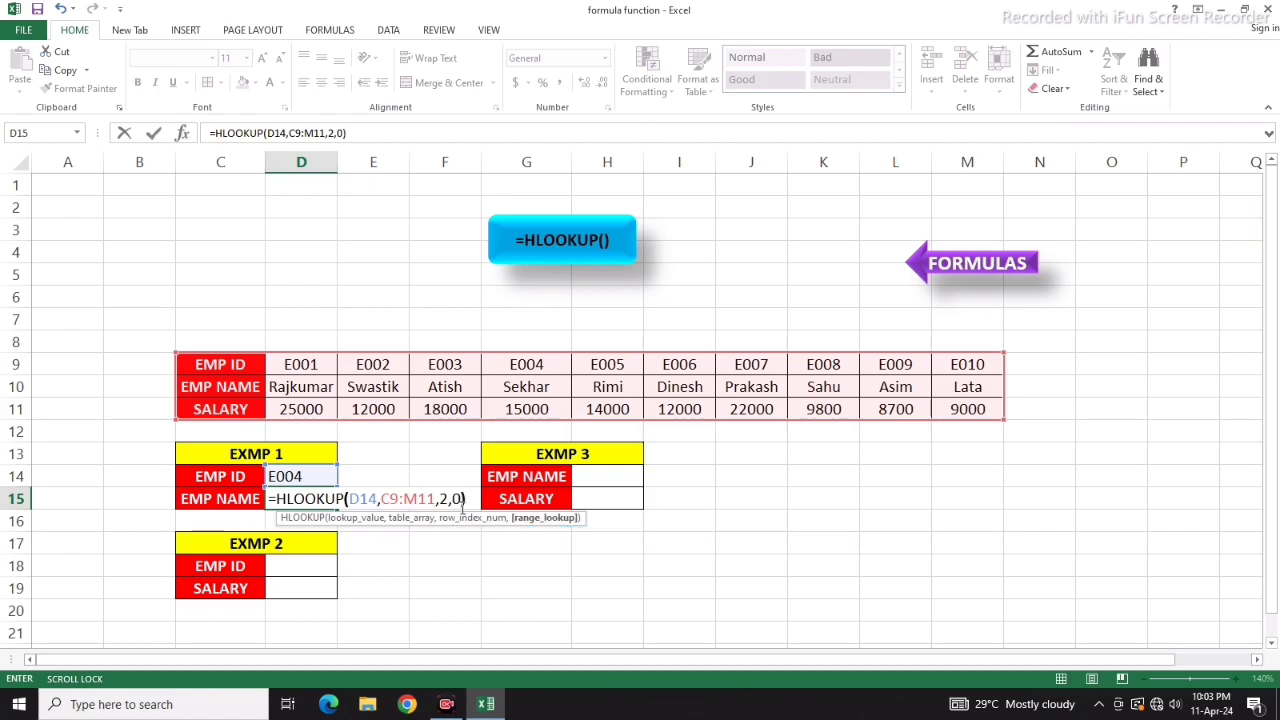
key(Return)
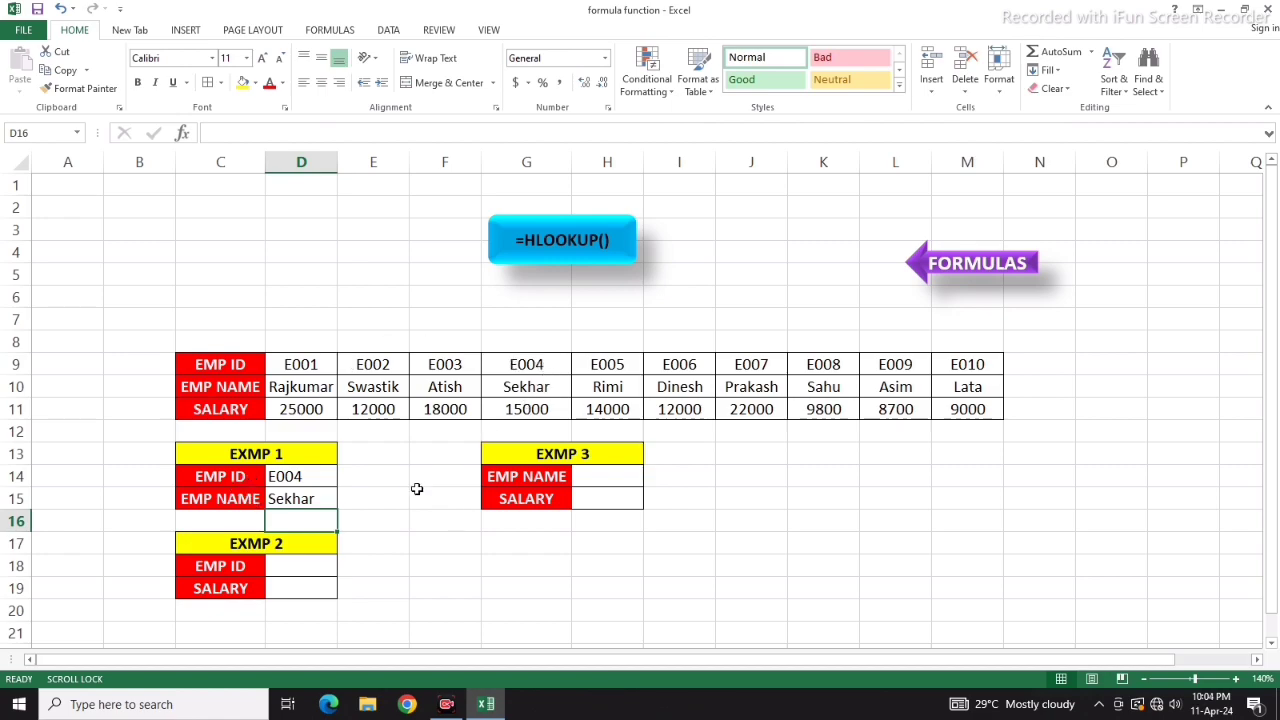
Step: Enter E006 as the EMP ID of EXMP 2 in D18
click(279, 588)
click(292, 566)
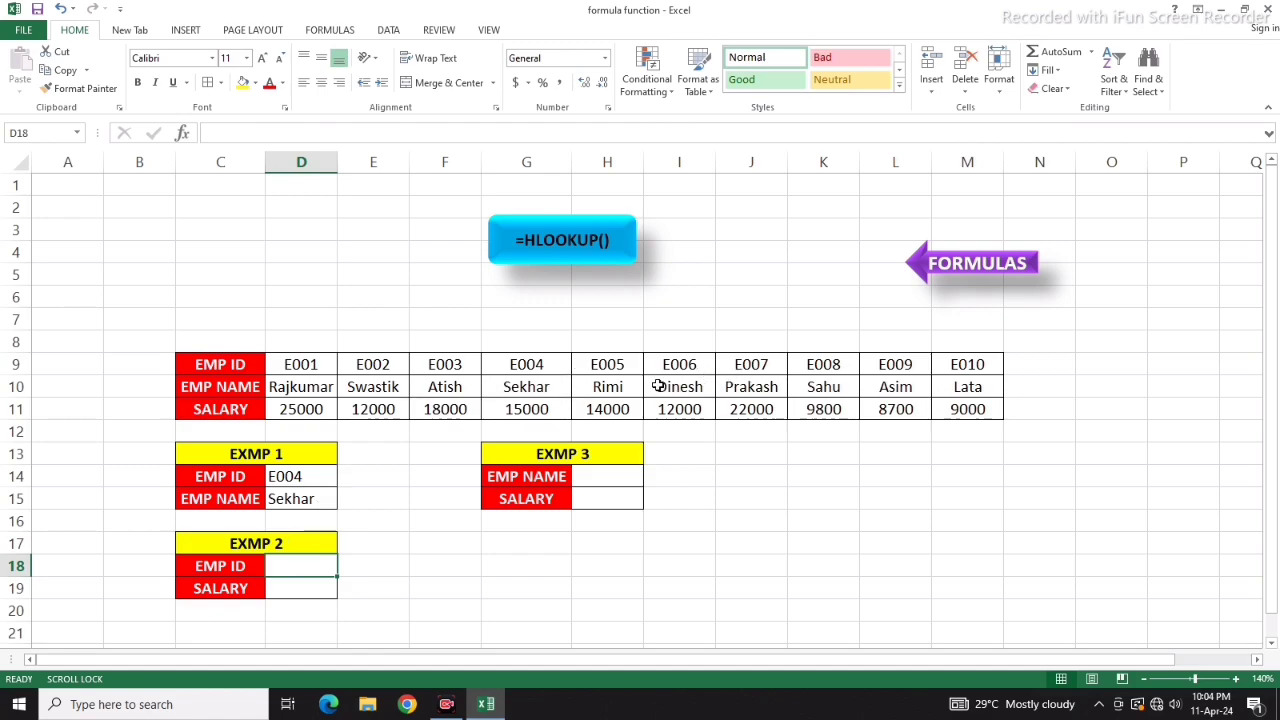
text(E006)
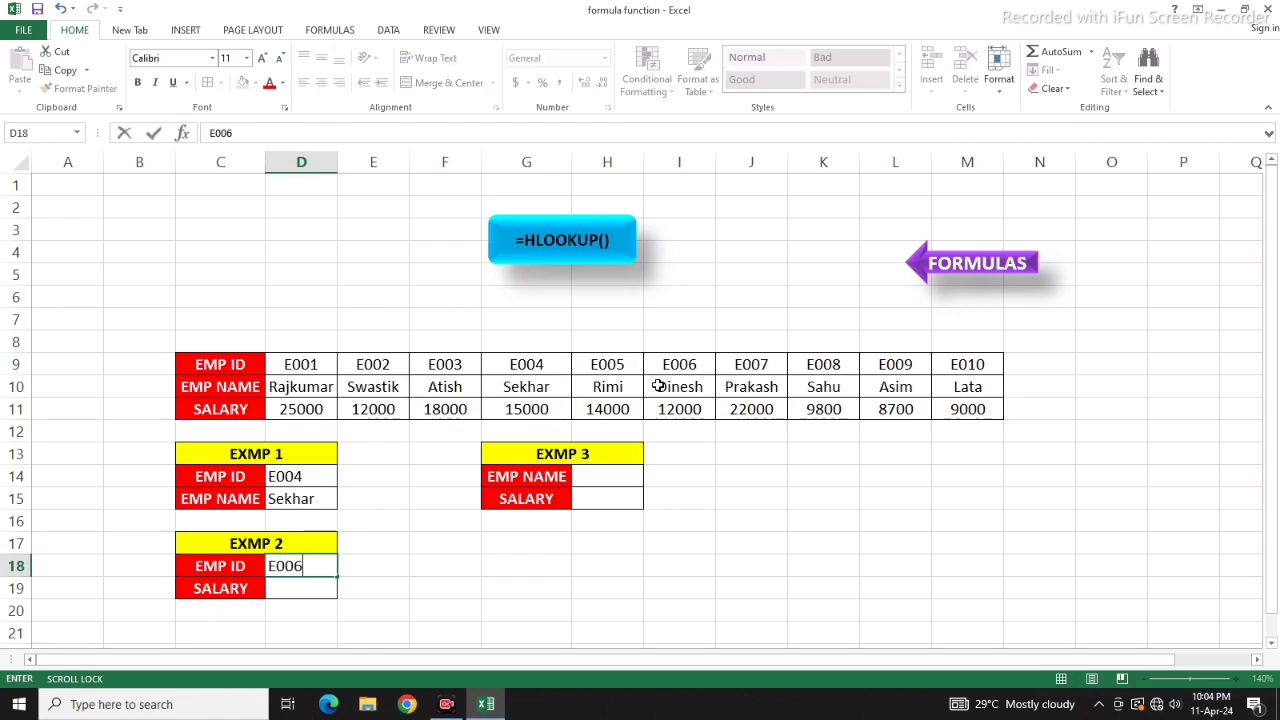
key(Return)
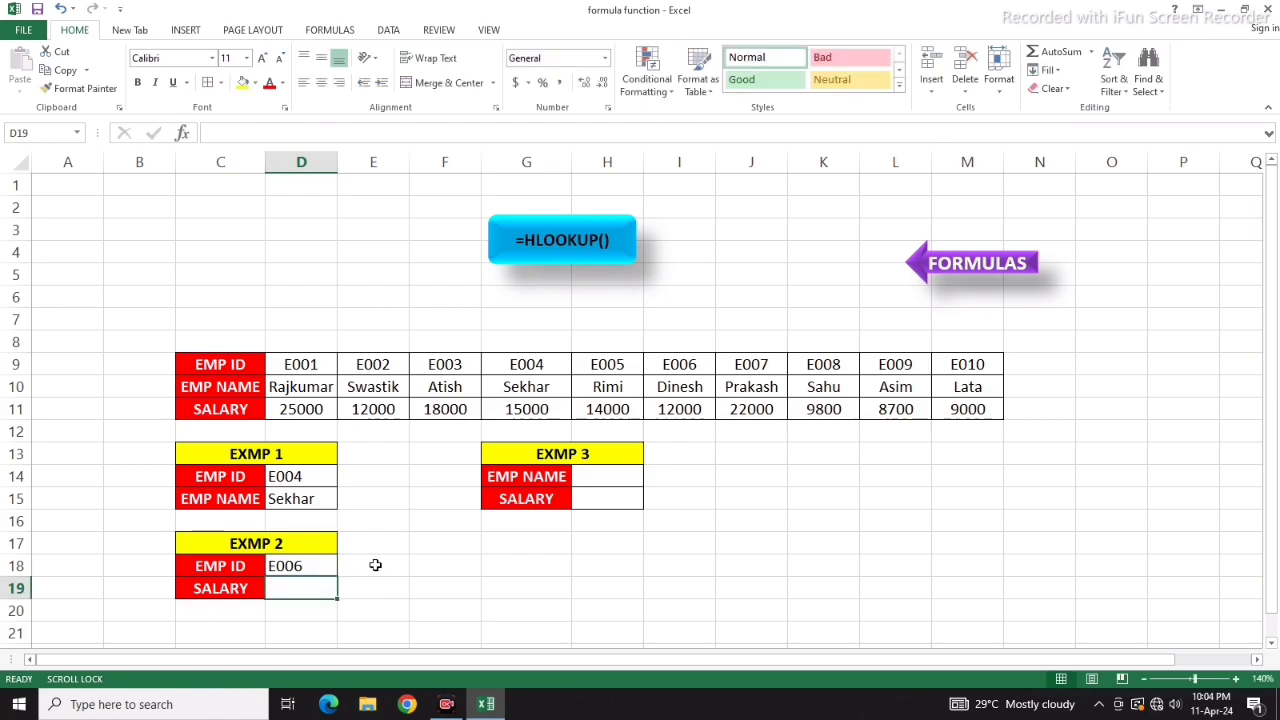
Step: Enter the exact-match formula =HLOOKUP(D18,C9:M11,3,0) in D19 to return the EXMP 2 salary
text(=HLOOKUP()
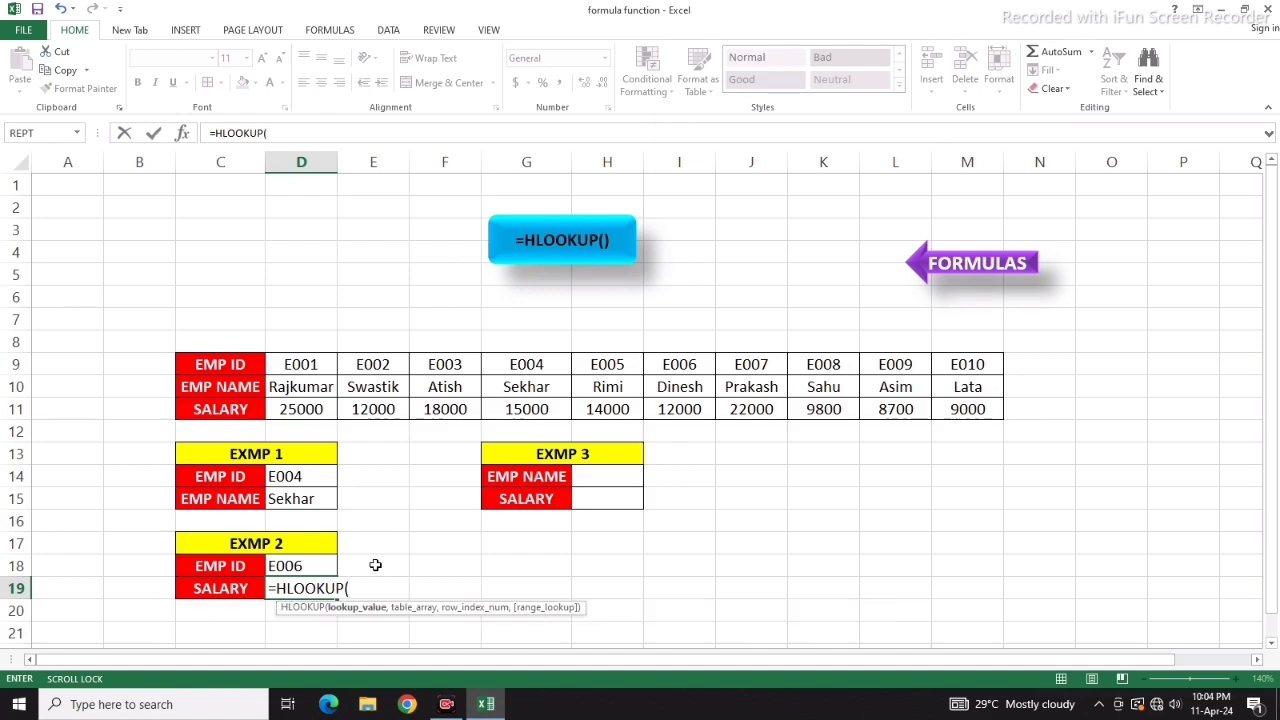
click(296, 567)
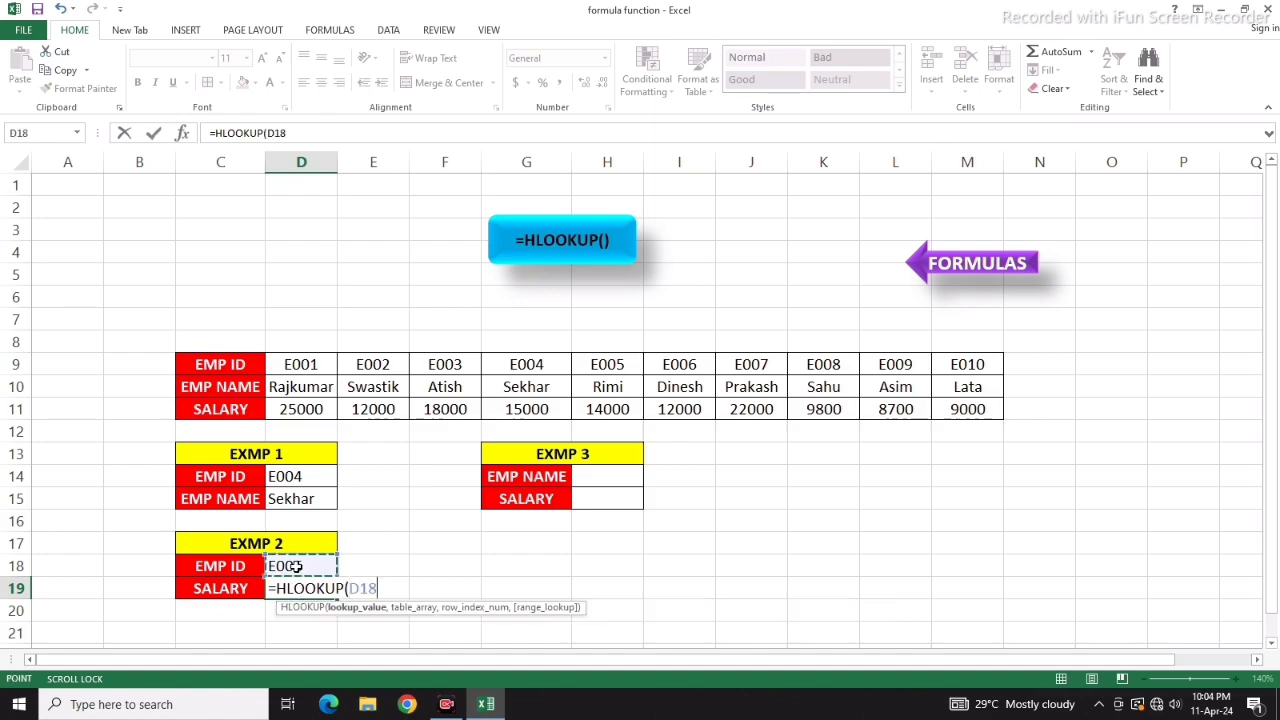
text(,)
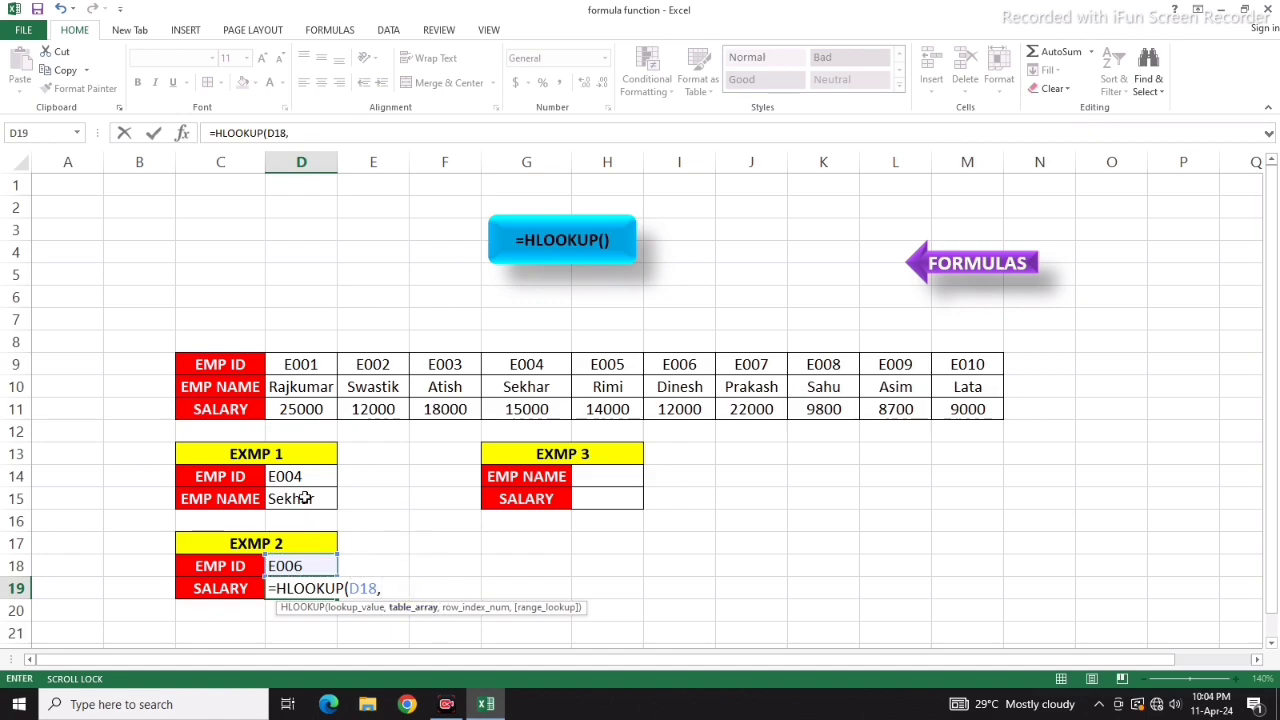
drag(250, 365, 953, 397)
text(,3)
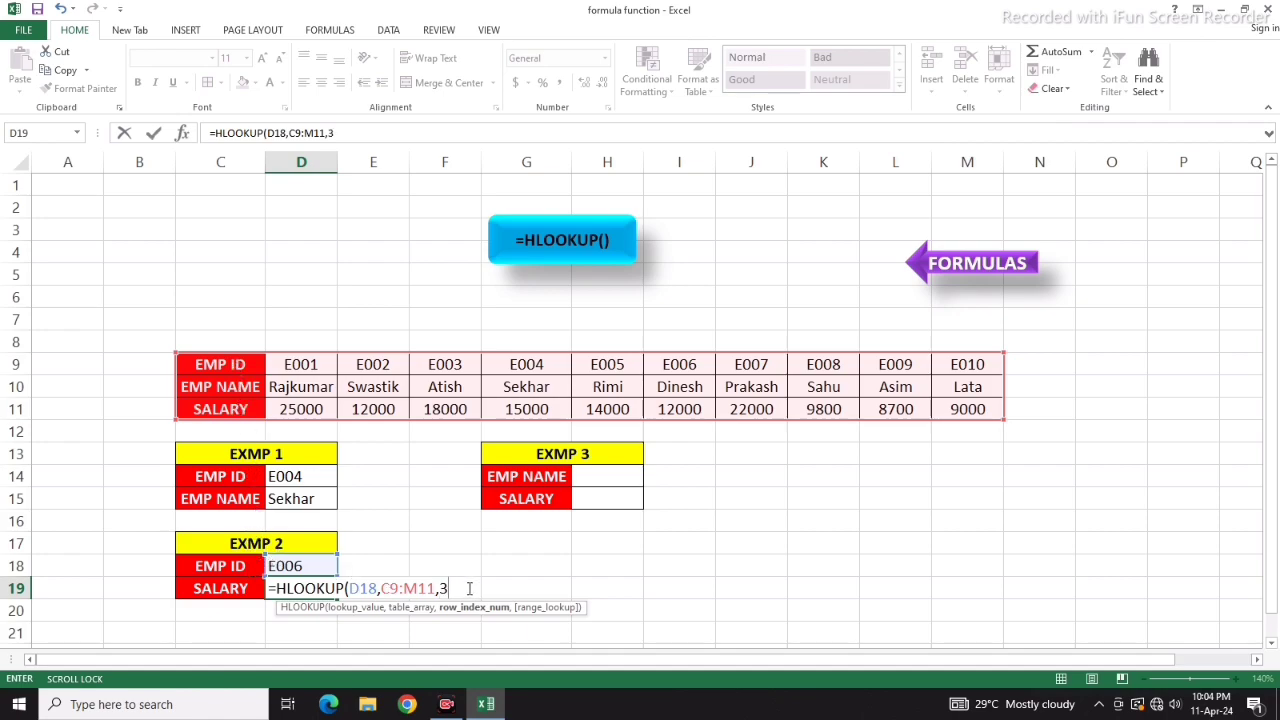
text(,0)
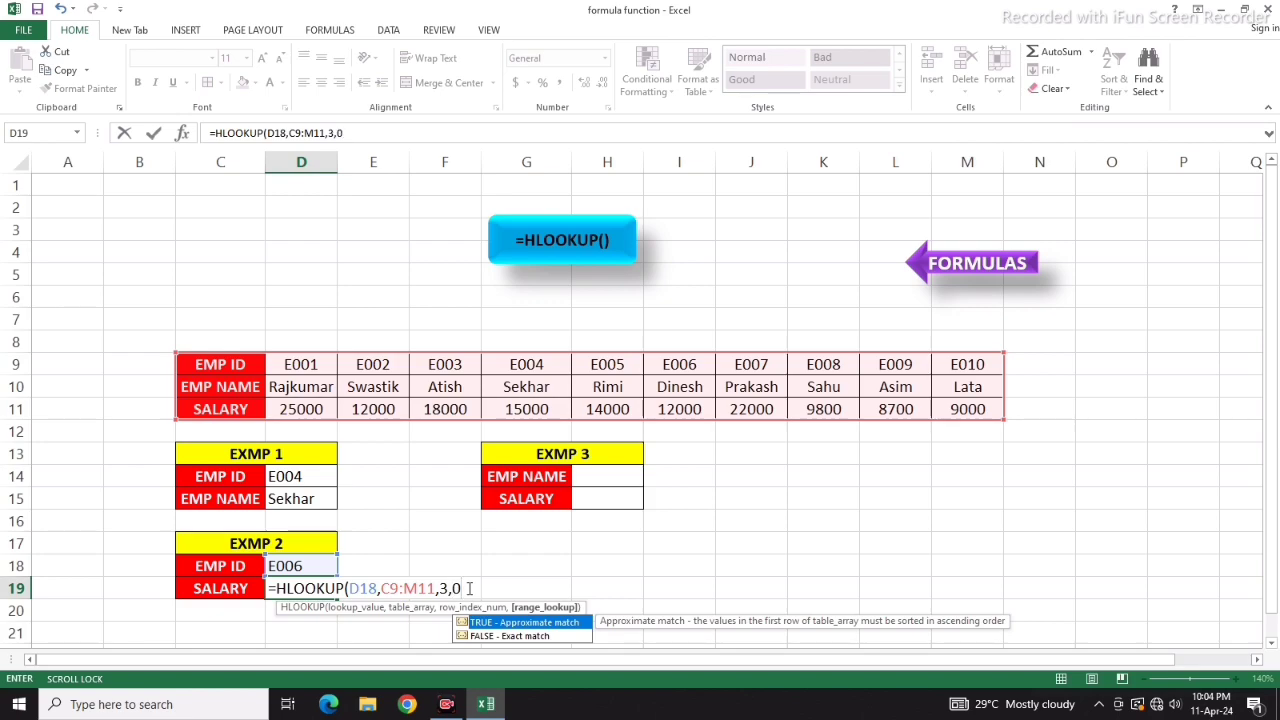
text())
key(Return)
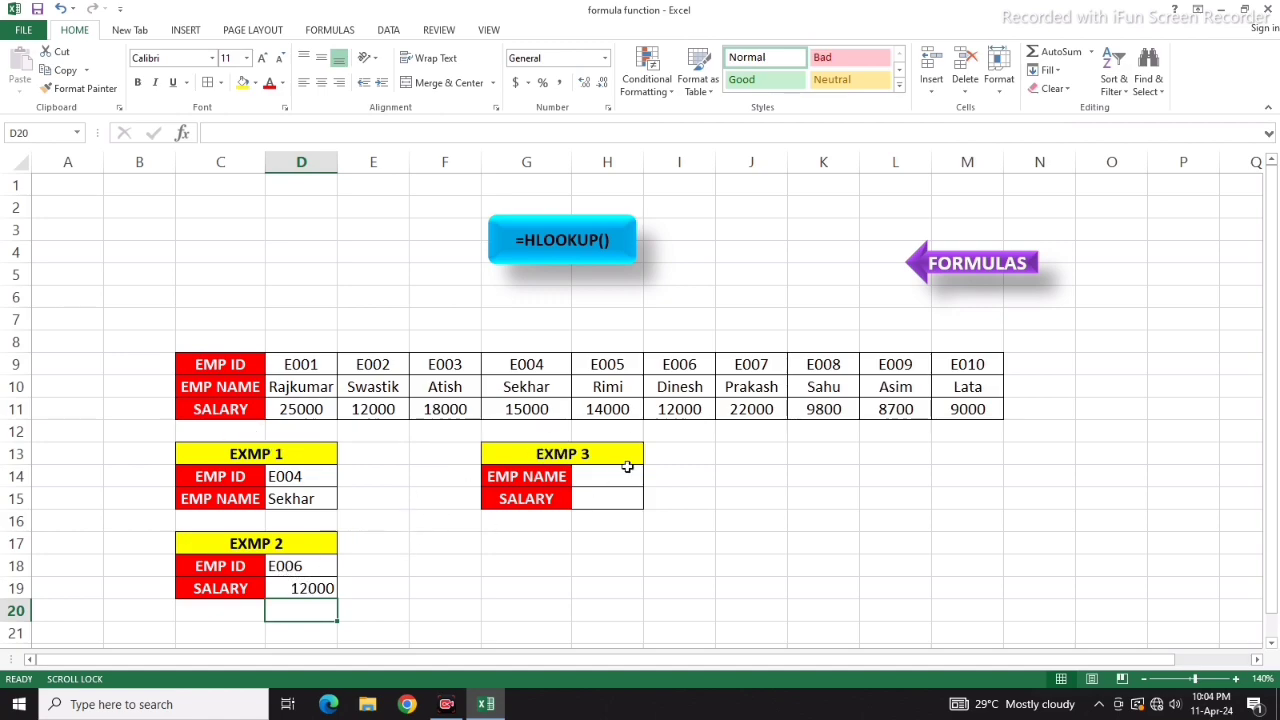
Step: Enter the name of employee E005 as the EMP NAME of EXMP 3 in H14
click(590, 478)
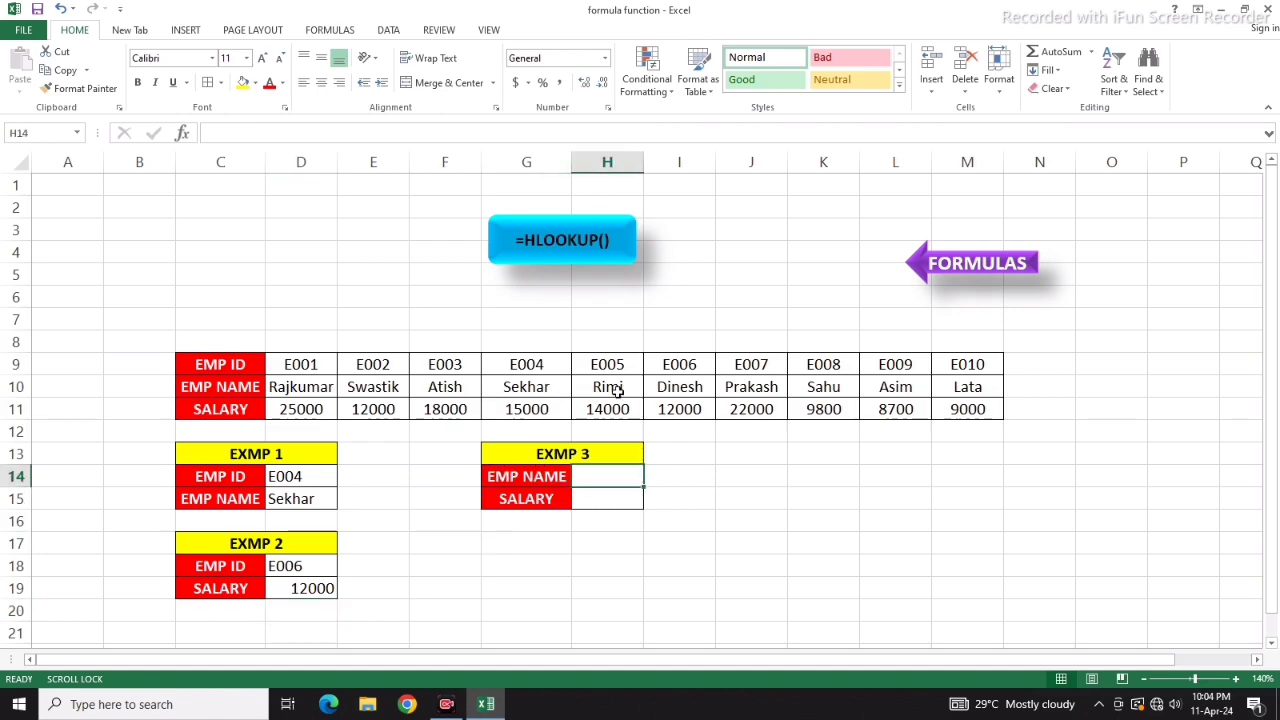
text(R)
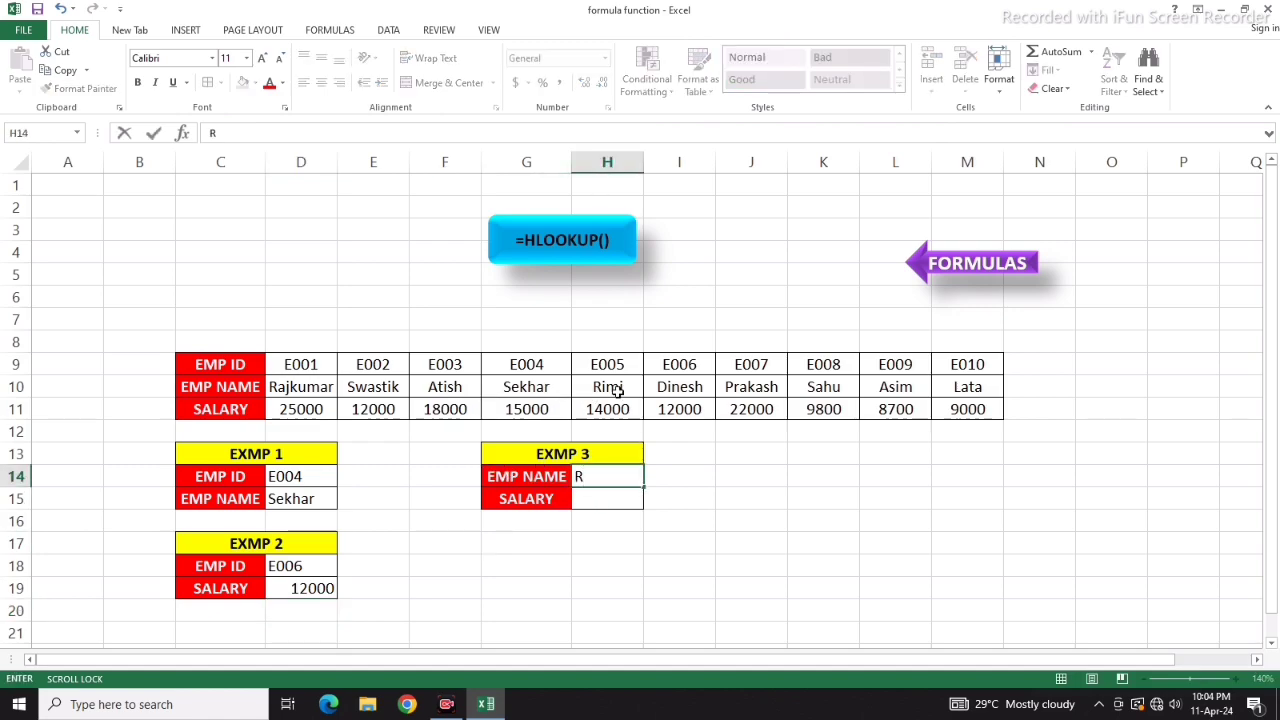
text(imi)
Step: Enter the exact-match formula =HLOOKUP(H14,C10:M11,2,0) in H15 to return the EXMP 3 salary by employee name
click(606, 503)
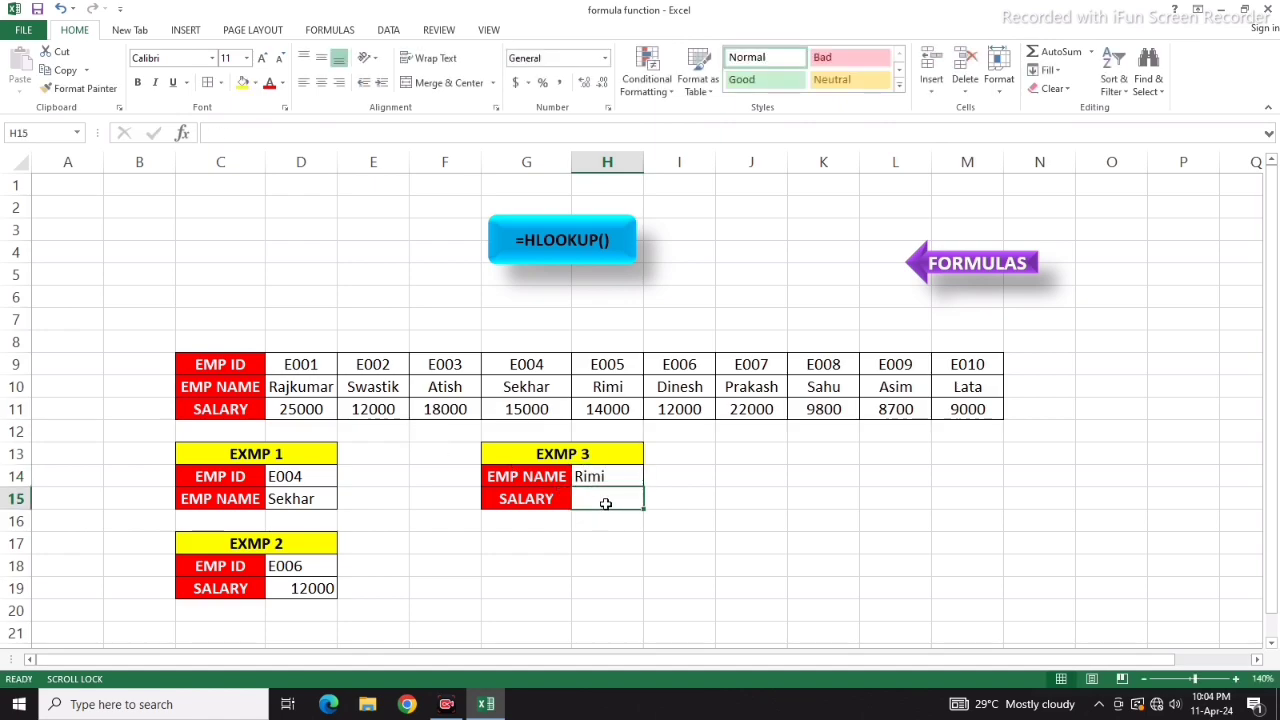
text(=HLOOKUP)
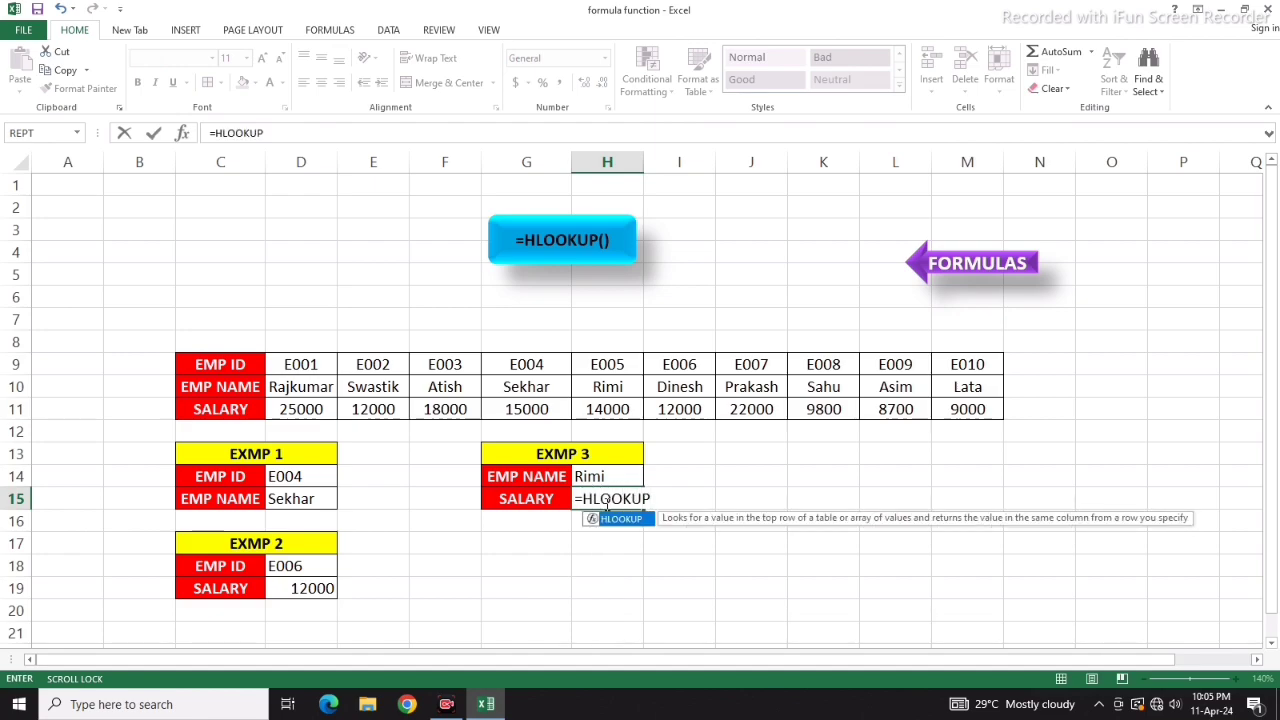
text(()
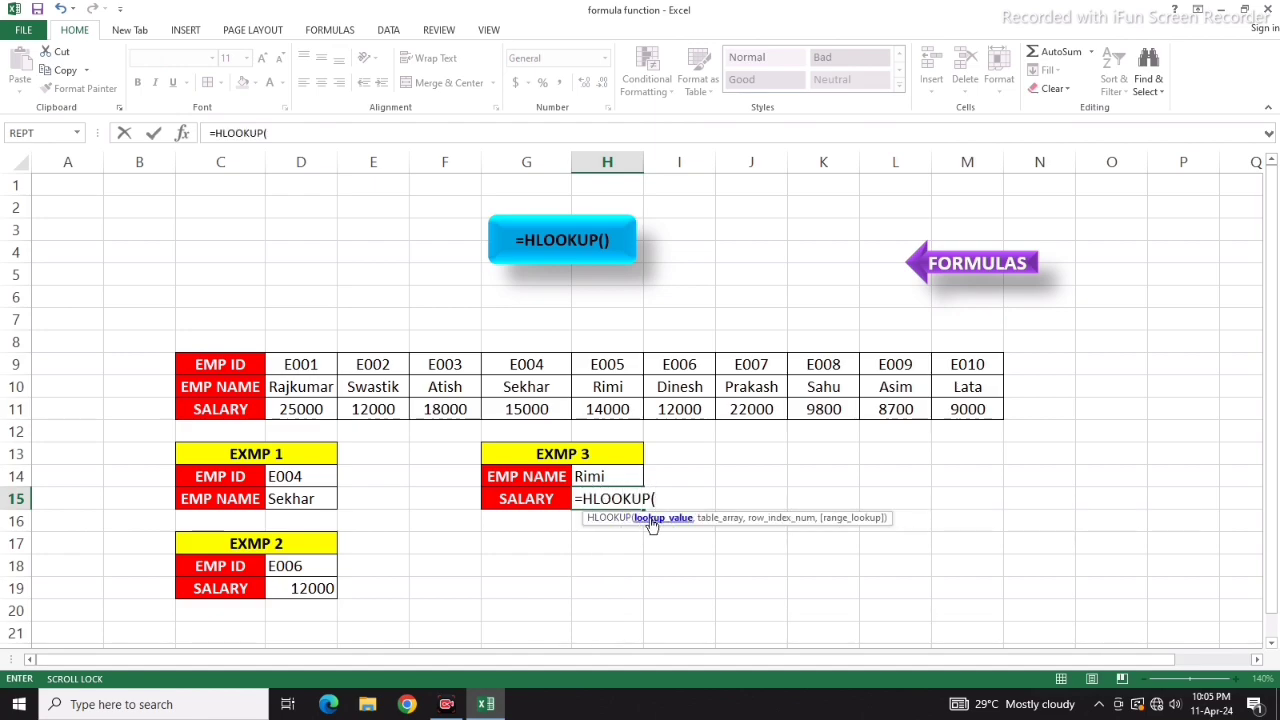
click(613, 477)
text(,)
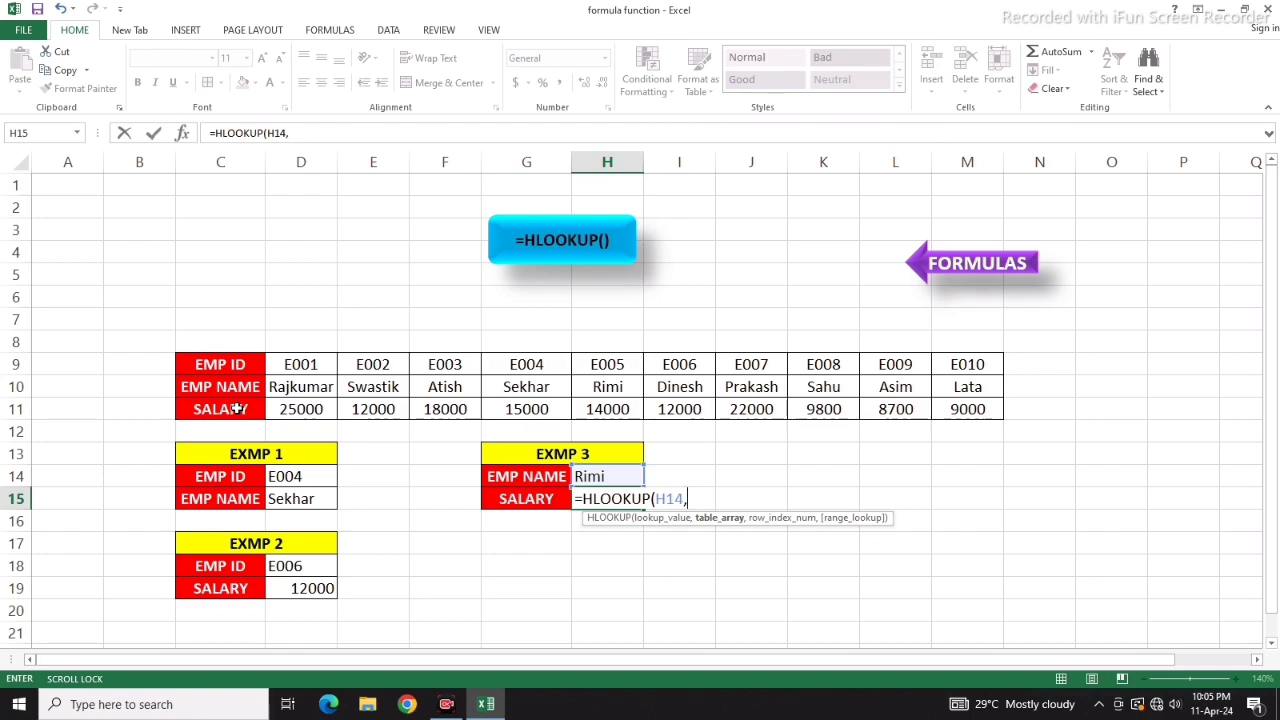
drag(238, 387, 966, 409)
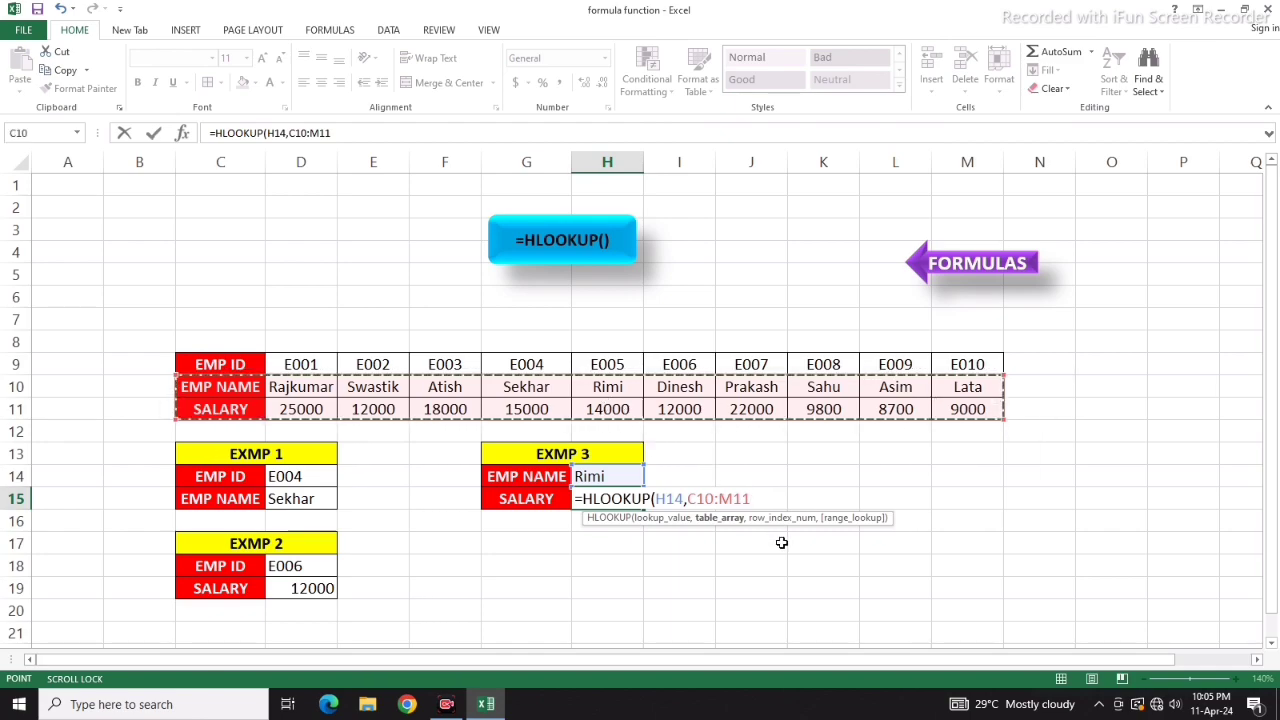
text(,2)
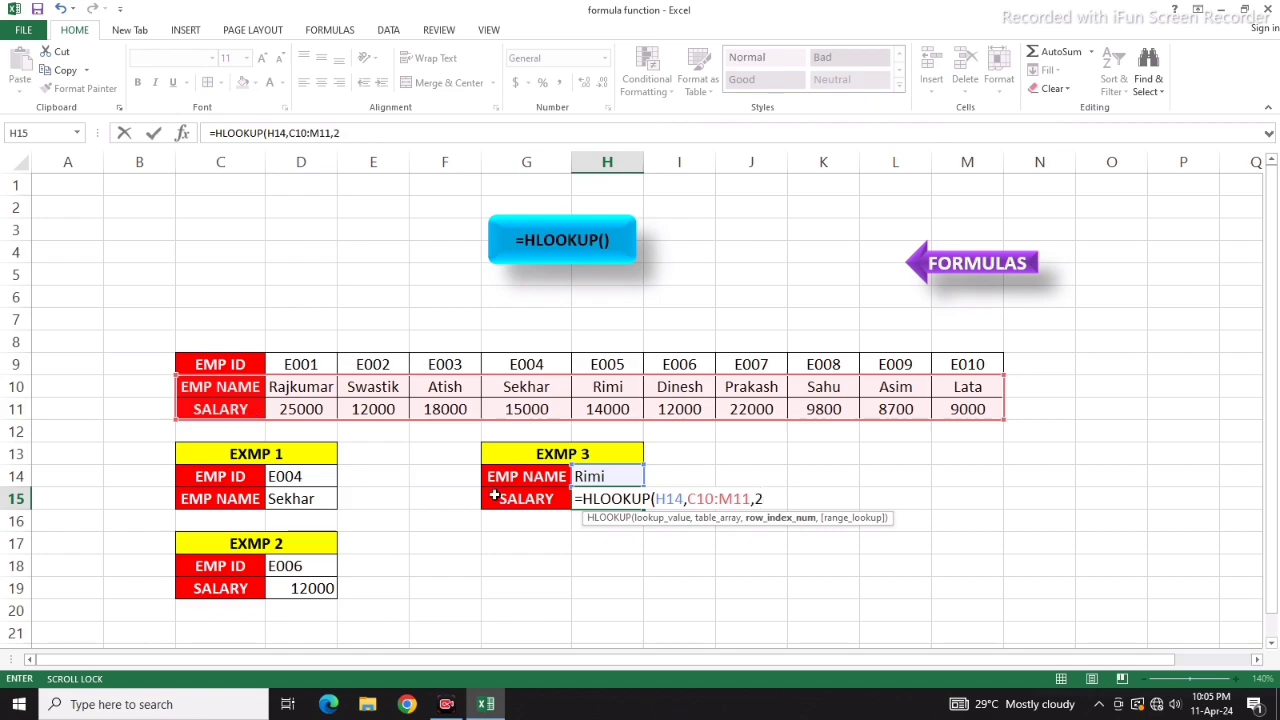
text(,0))
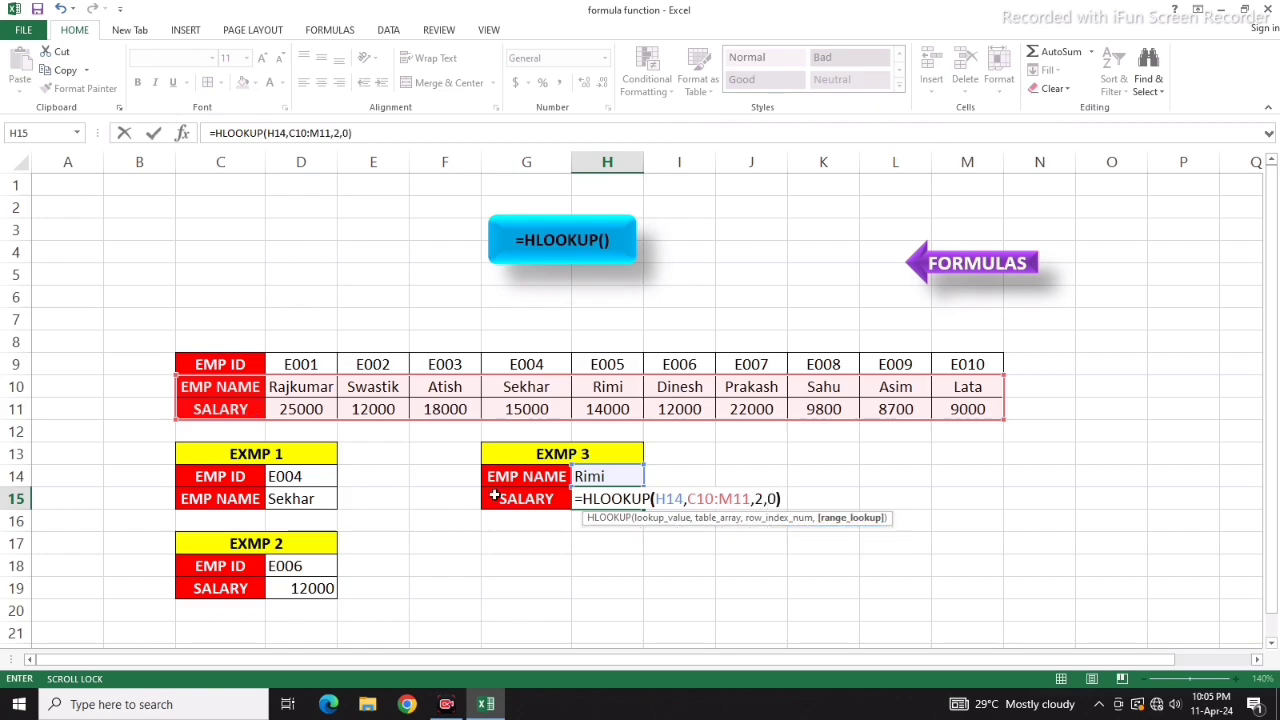
key(Return)
Step: Try the full table range C9:M11, including the EMP ID row, in the H15 HLOOKUP formula
double_click(635, 501)
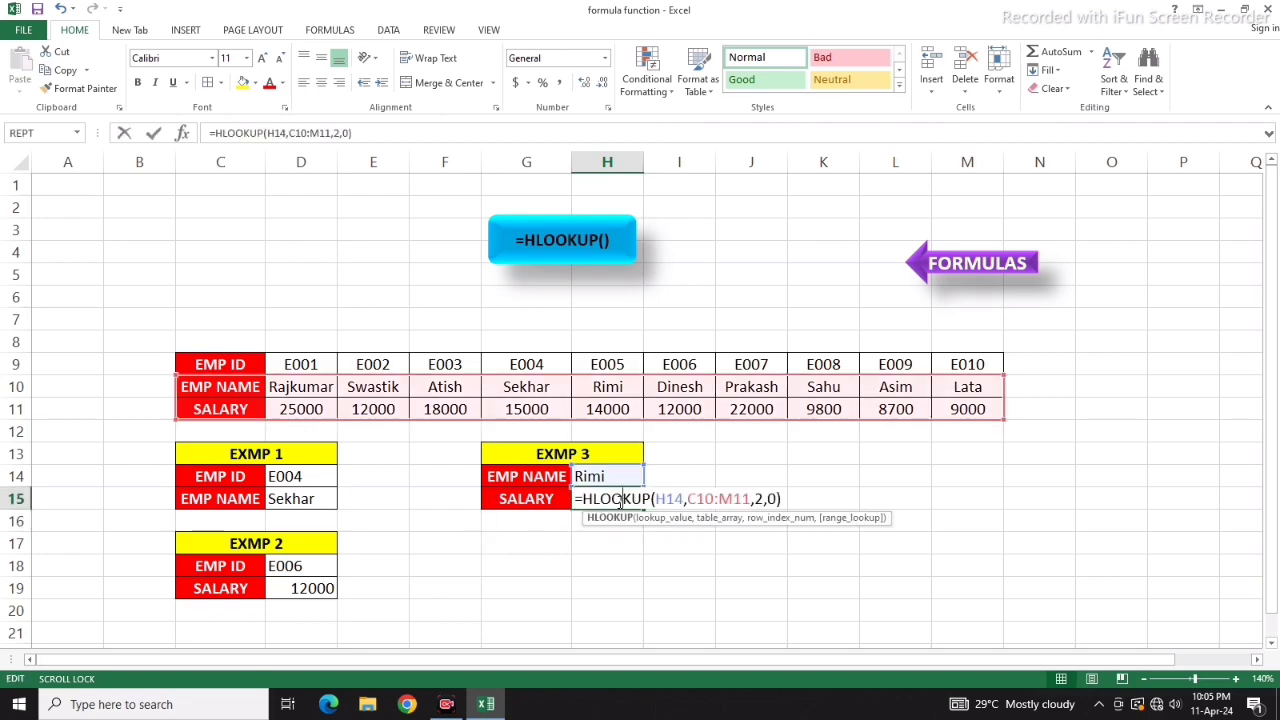
drag(749, 498, 687, 498)
drag(219, 367, 977, 409)
key(Return)
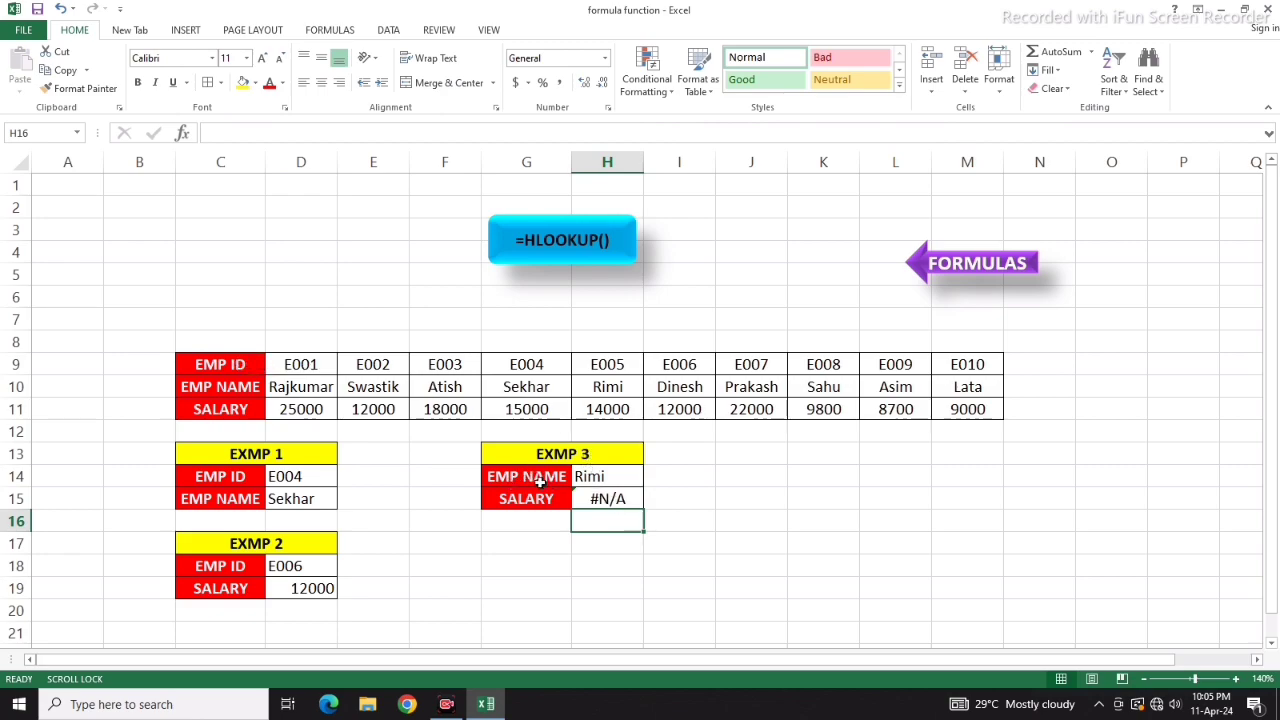
Step: Set the table range of the H15 HLOOKUP formula back to C10:M11, starting at the EMP NAME row
double_click(620, 499)
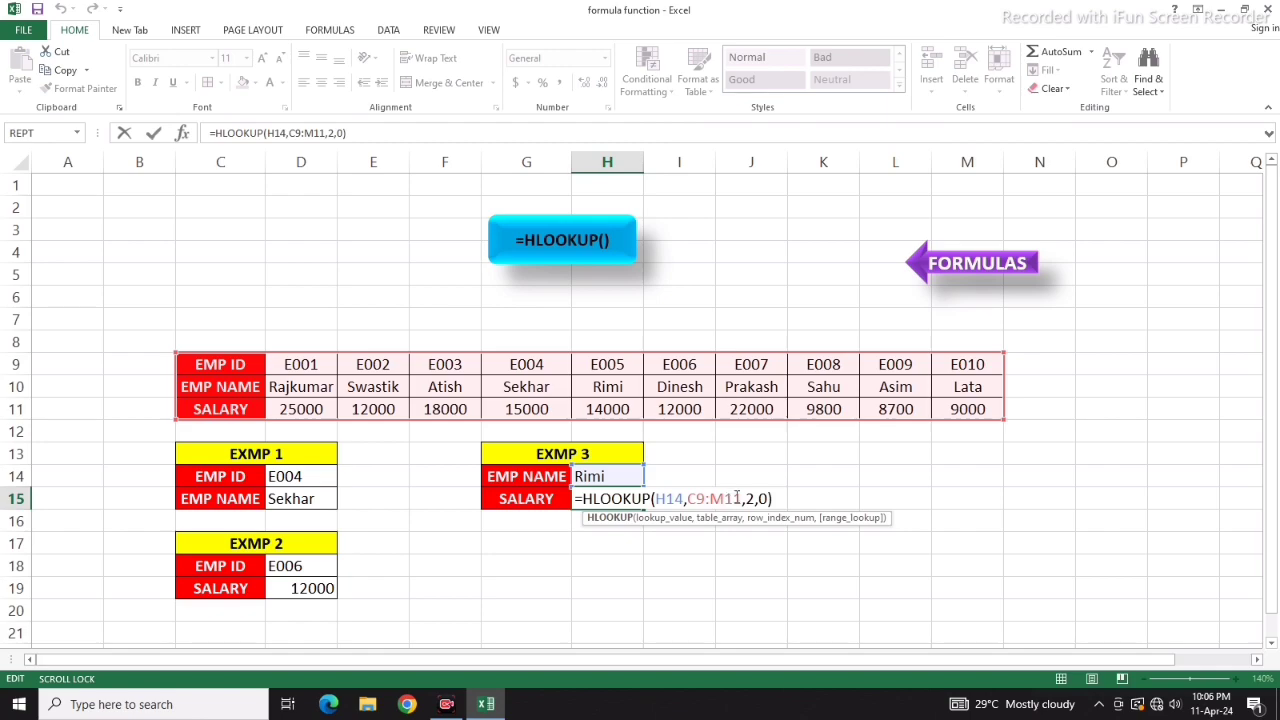
drag(742, 498, 687, 498)
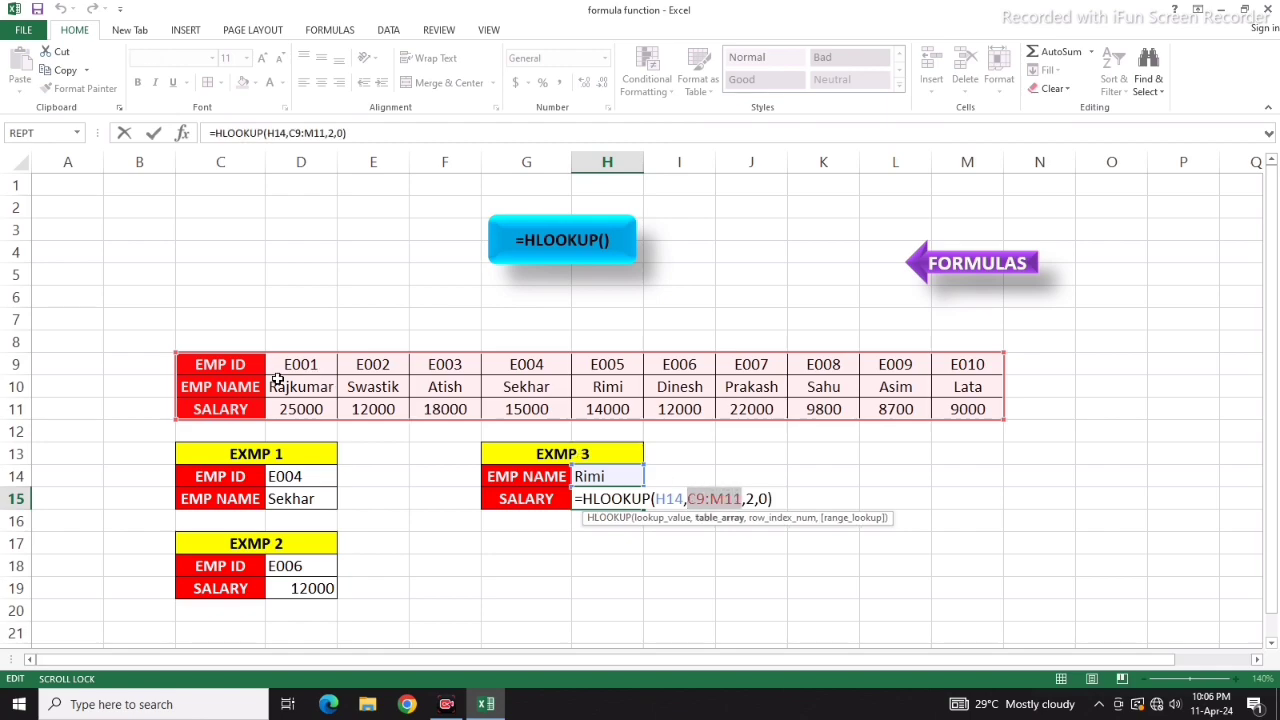
drag(220, 390, 967, 408)
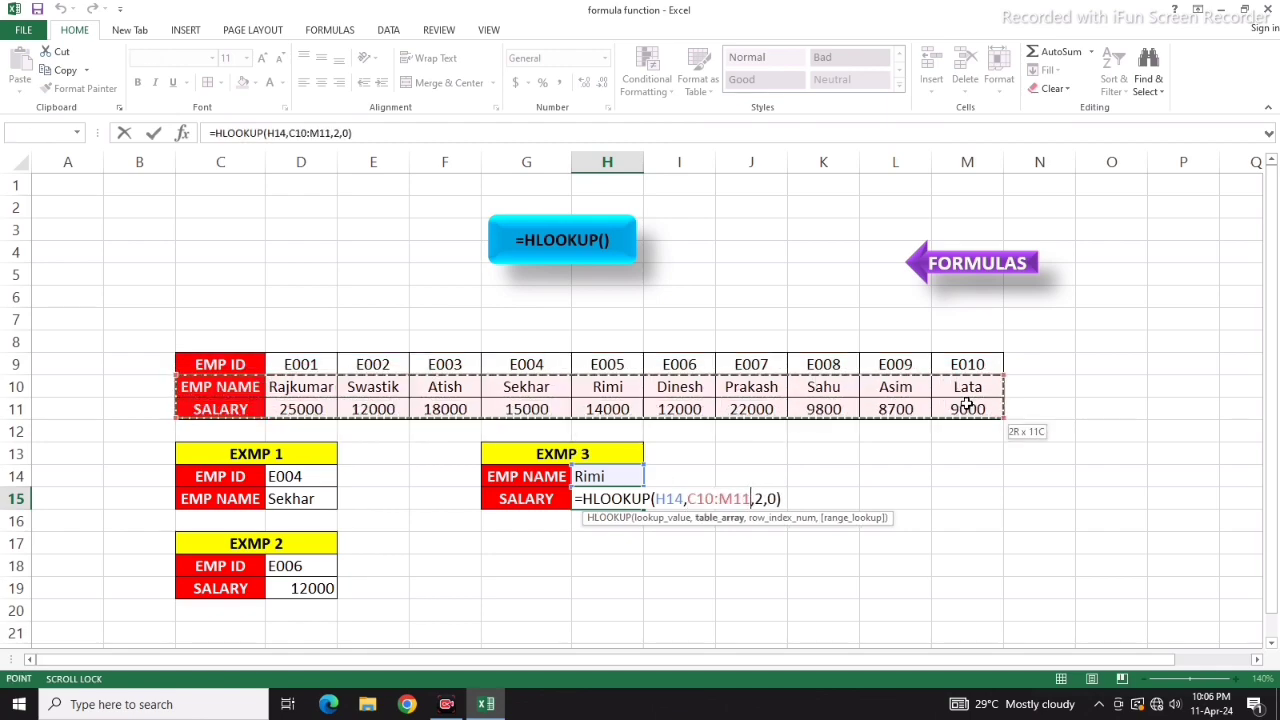
key(Return)
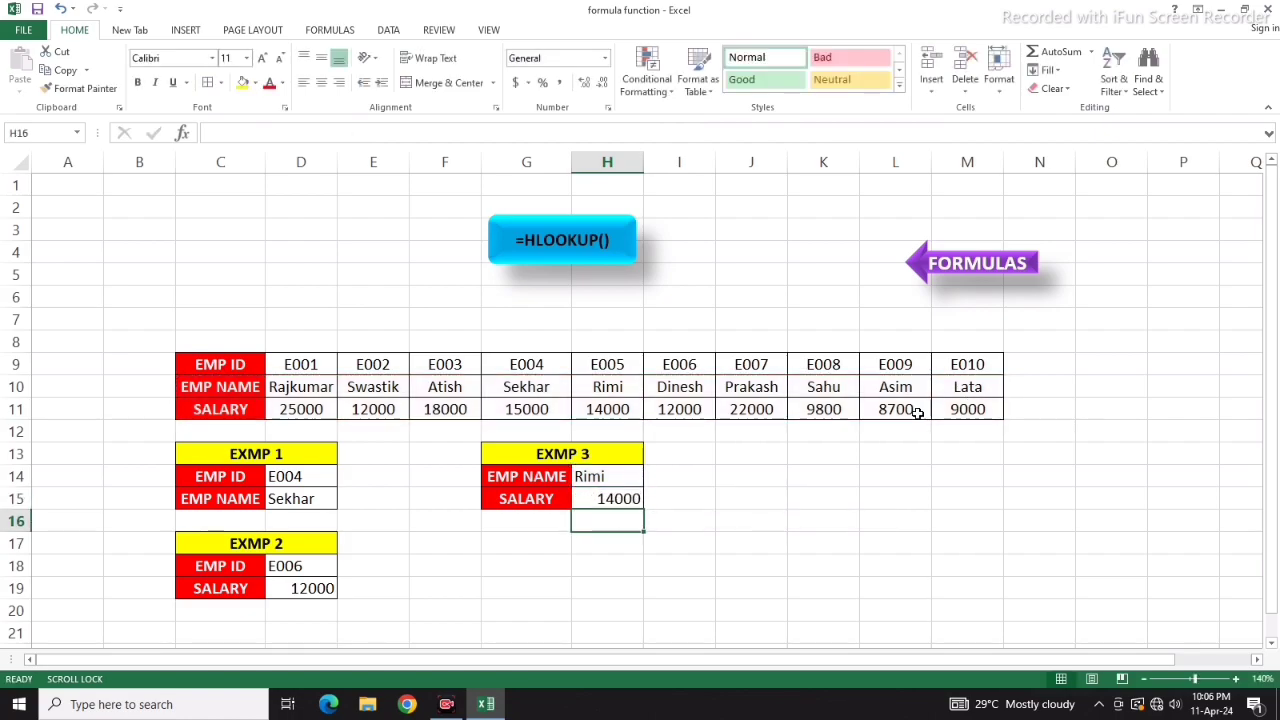
Step: Compare the example tables on the VLOOKUP sheet with those on the LOOKUP sheet
click(1005, 316)
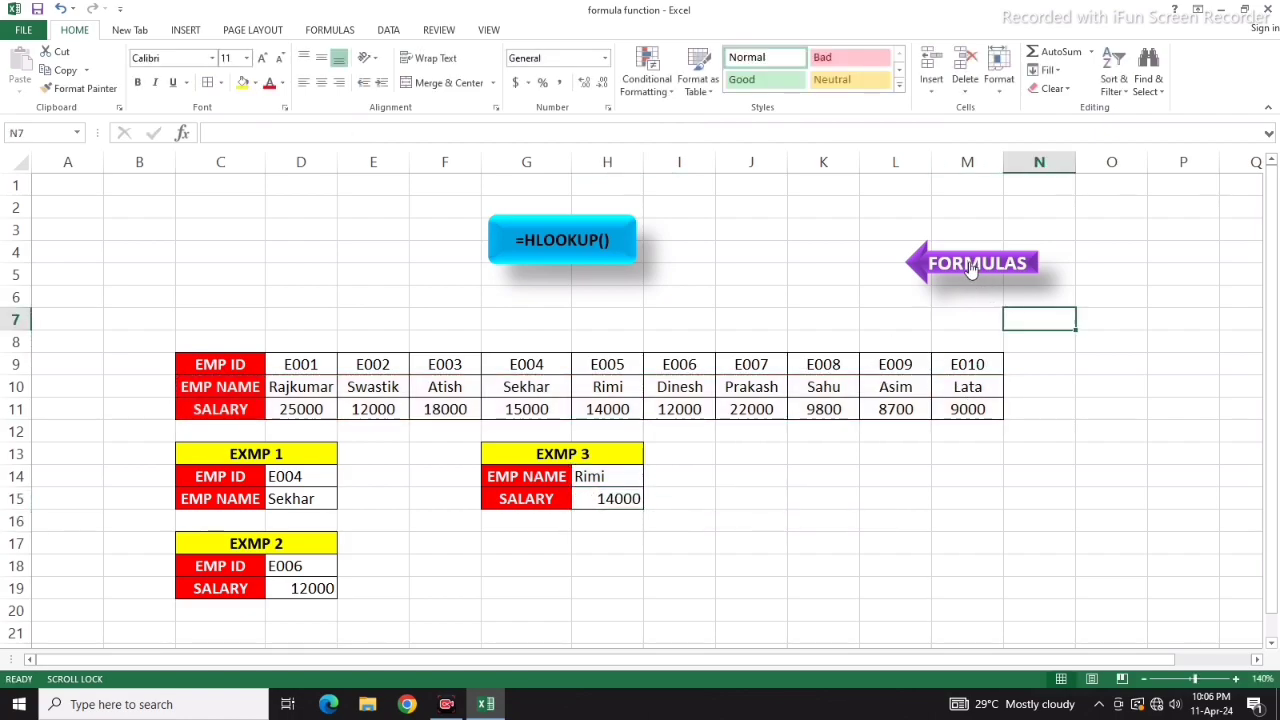
click(993, 268)
click(903, 314)
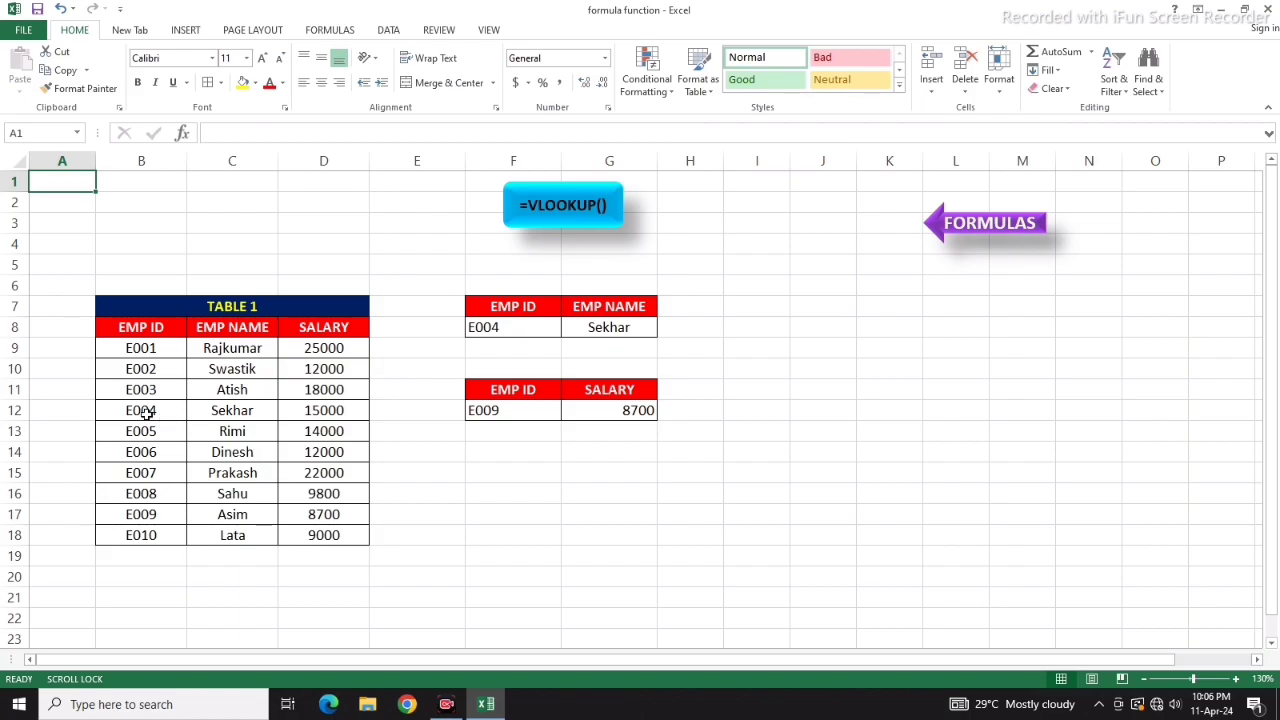
click(1000, 226)
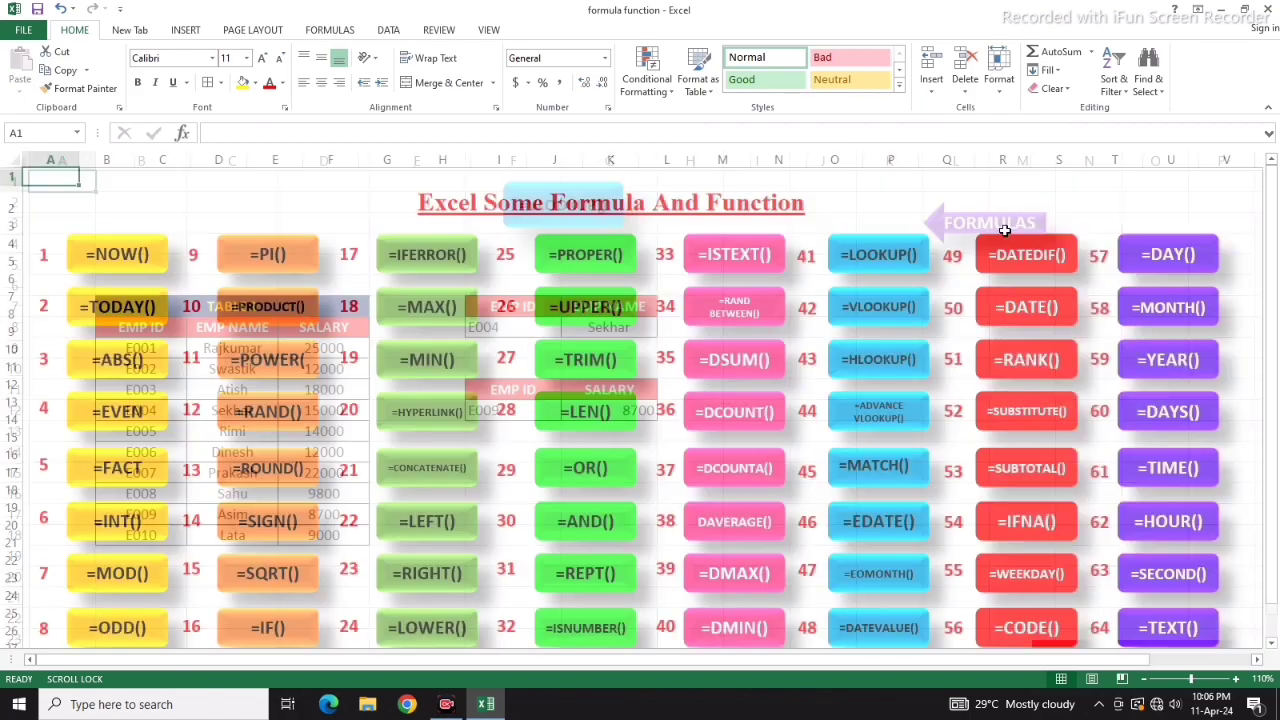
click(879, 254)
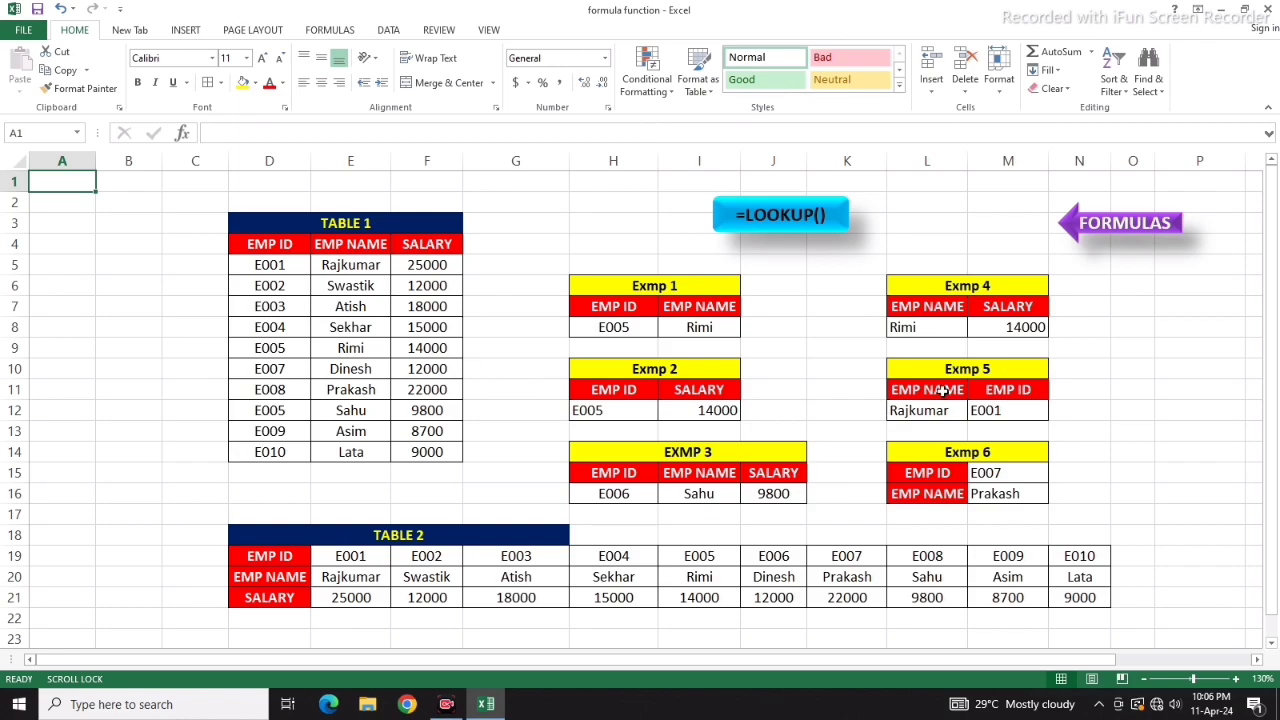
Step: Return to the VLOOKUP sheet and copy the EMP NAME header from C8 into F15
click(1101, 241)
click(890, 308)
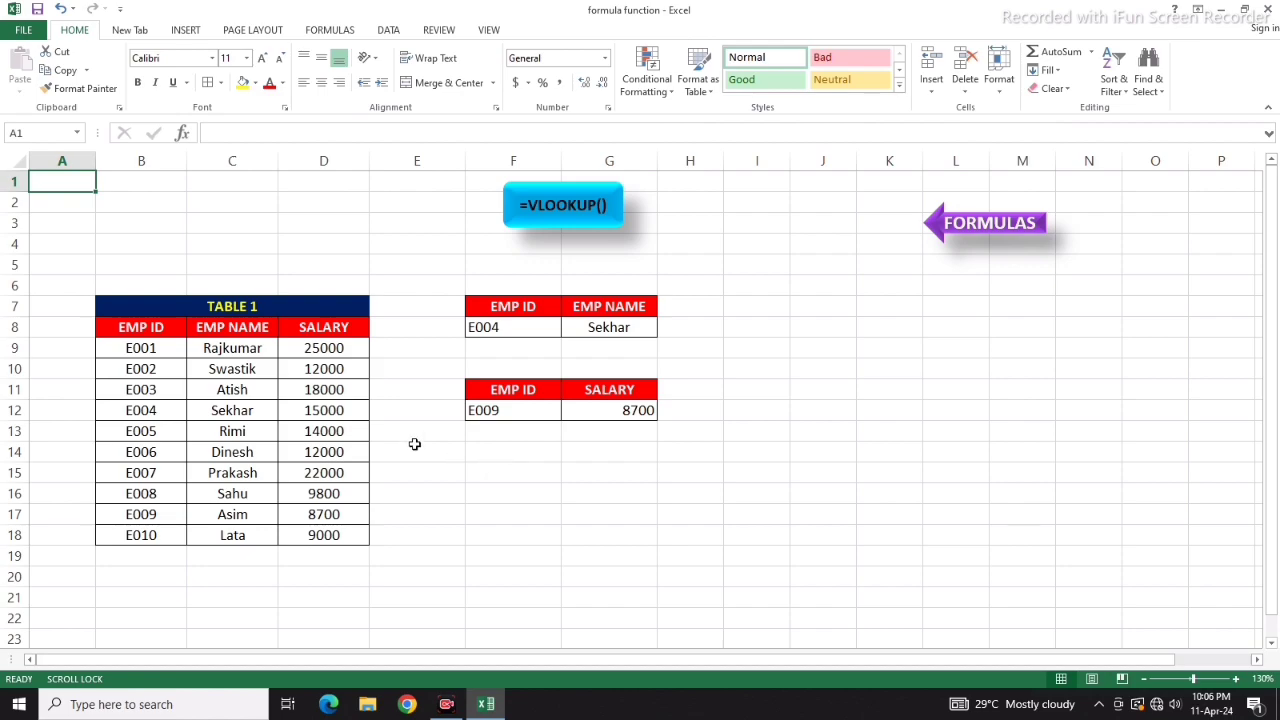
click(258, 336)
right_click(258, 336)
click(302, 364)
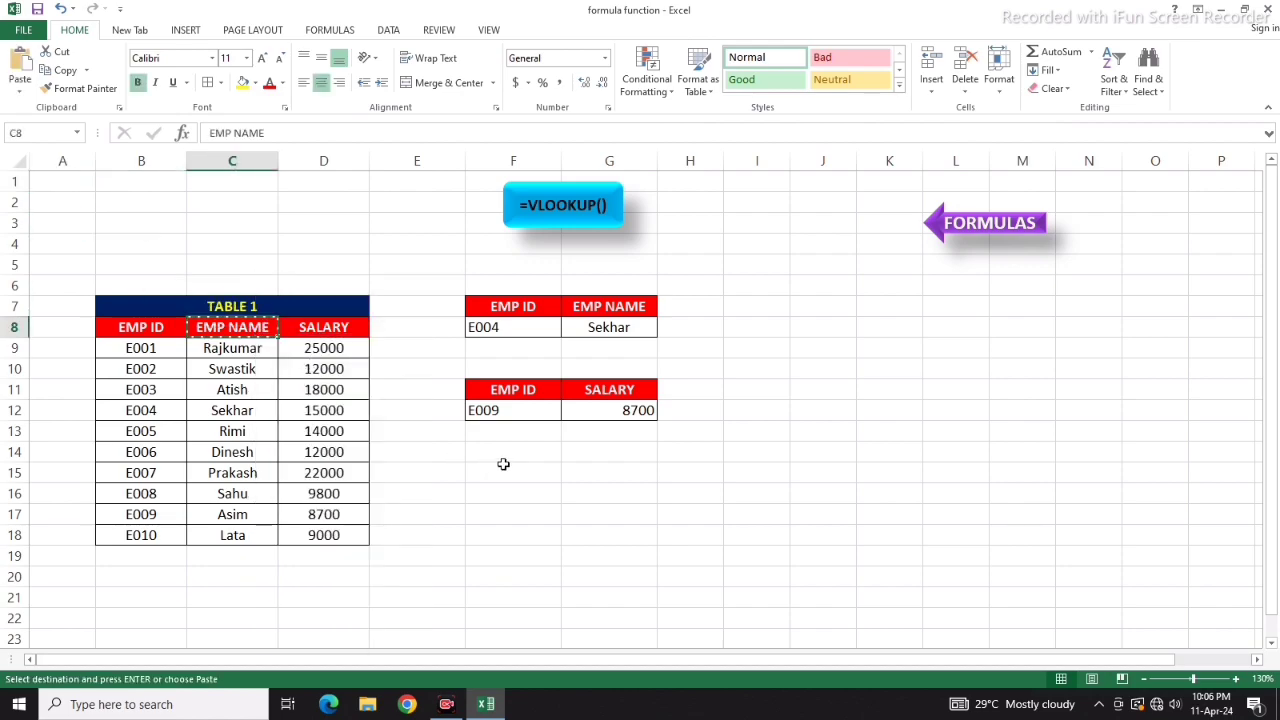
right_click(505, 472)
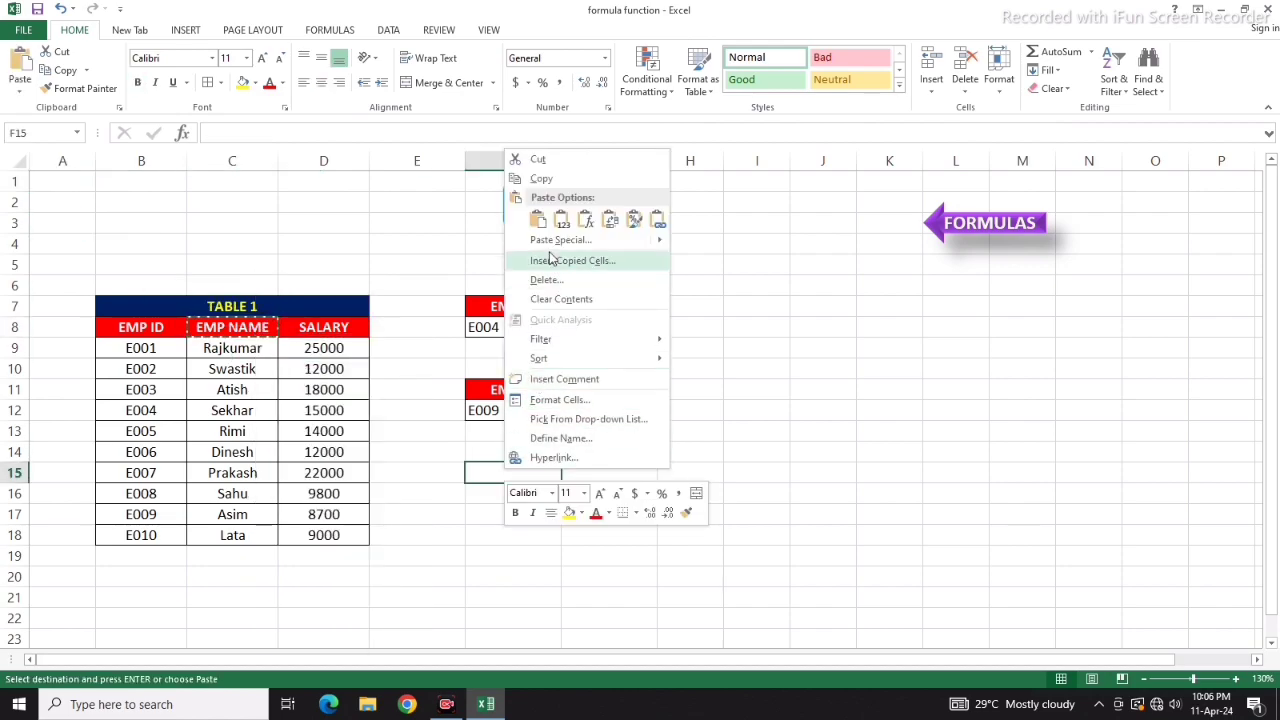
click(537, 219)
Step: Copy the SALARY header from D8 into G15 and add borders to cells F16:G16 below the new headers
click(338, 322)
right_click(338, 322)
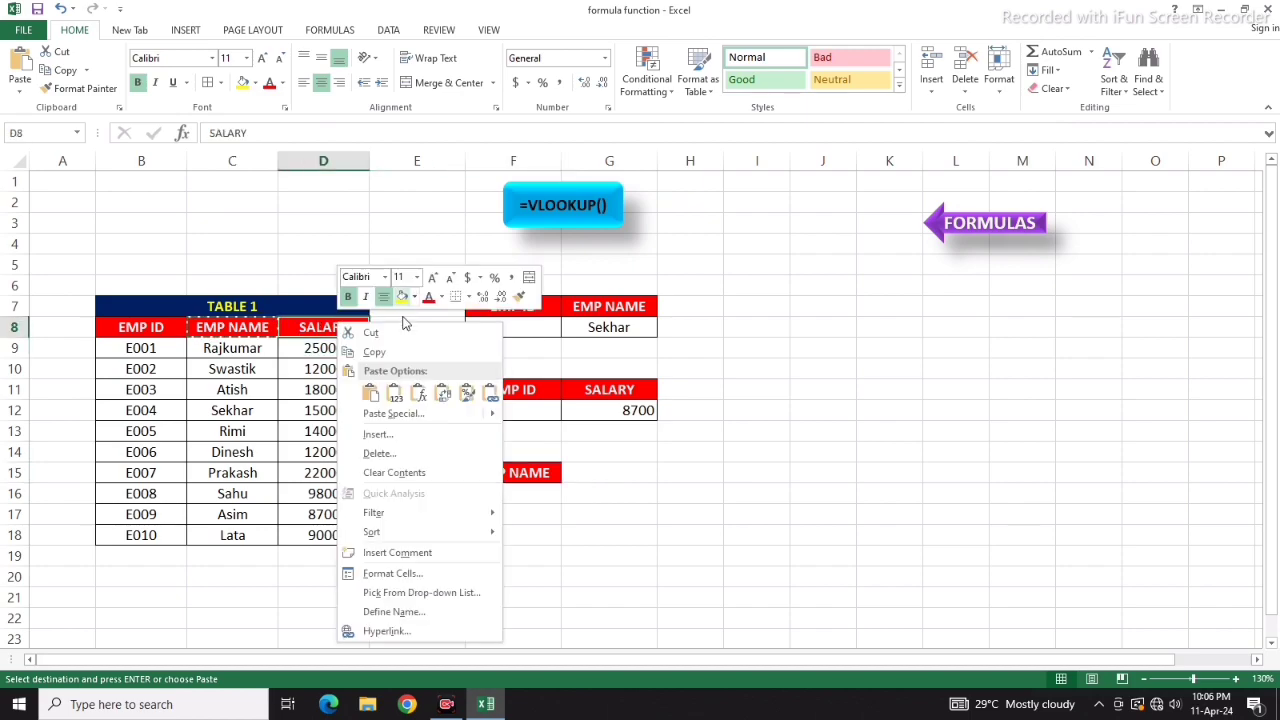
click(373, 352)
click(620, 474)
right_click(622, 476)
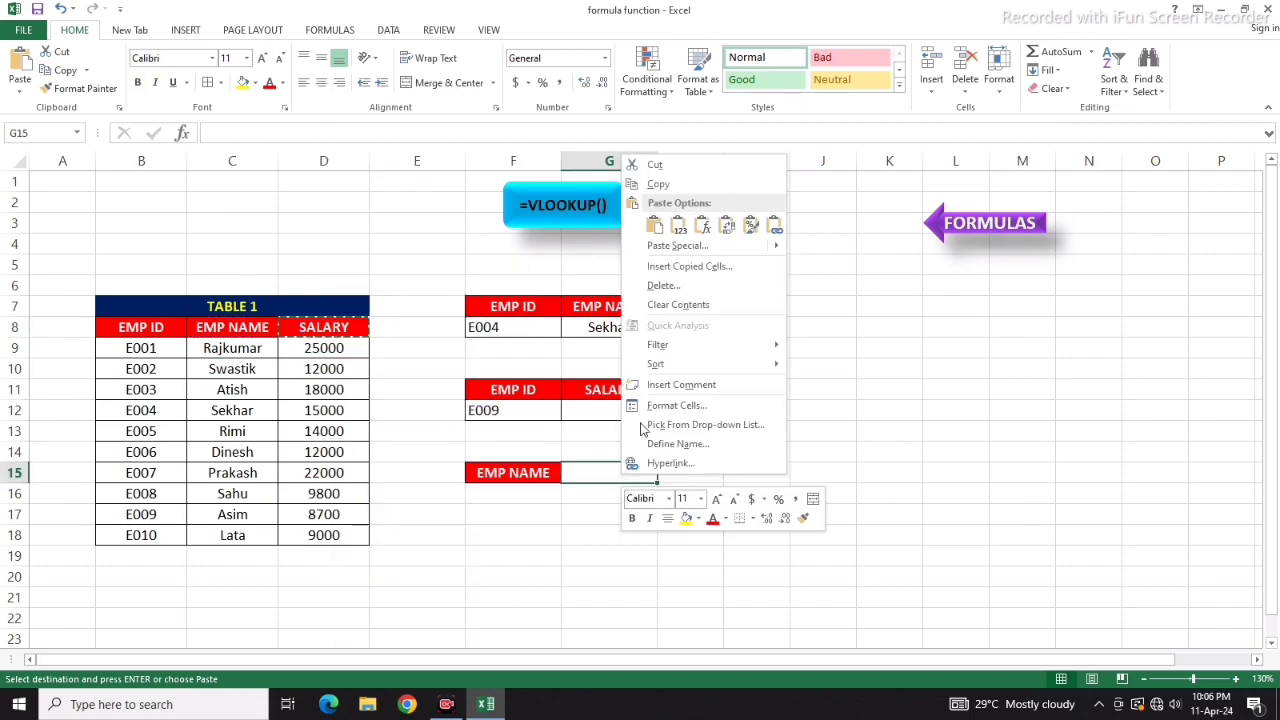
click(654, 225)
drag(534, 493, 610, 494)
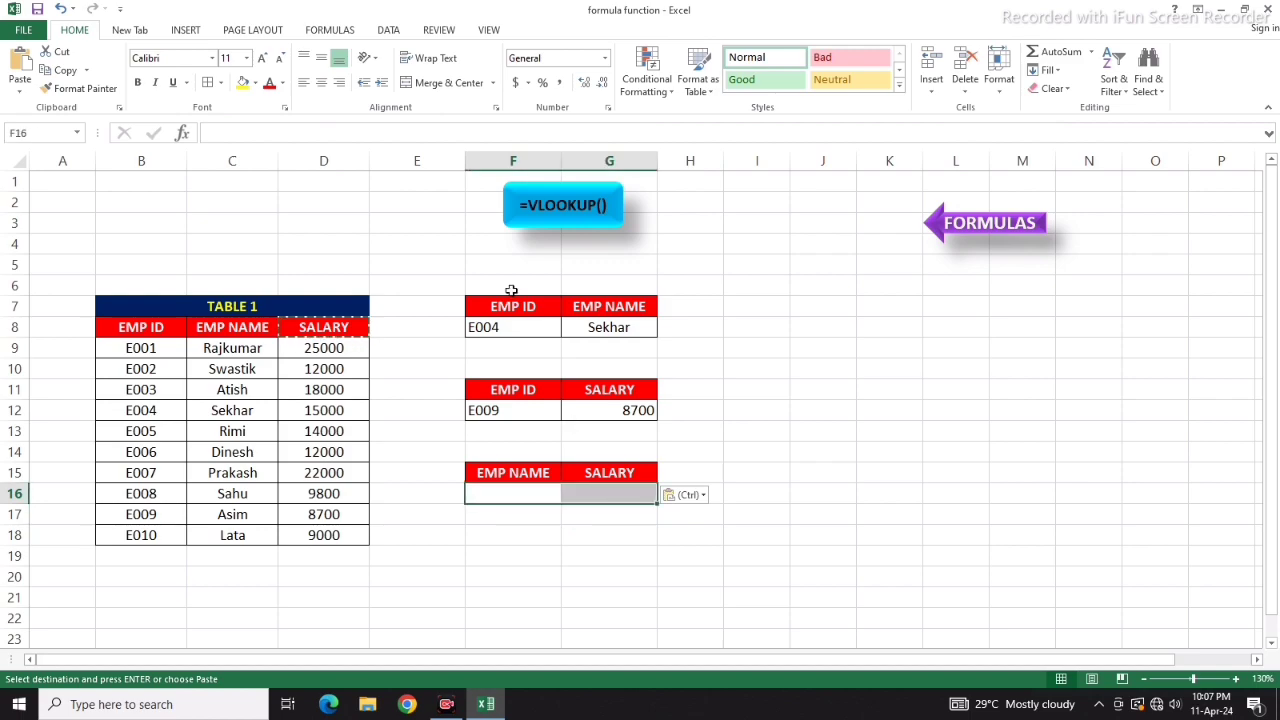
key(Escape)
Step: Enter the employee name from C14 in F16 and return the salary in G16 with =VLOOKUP(F16,C8:D18,2,0)
click(518, 500)
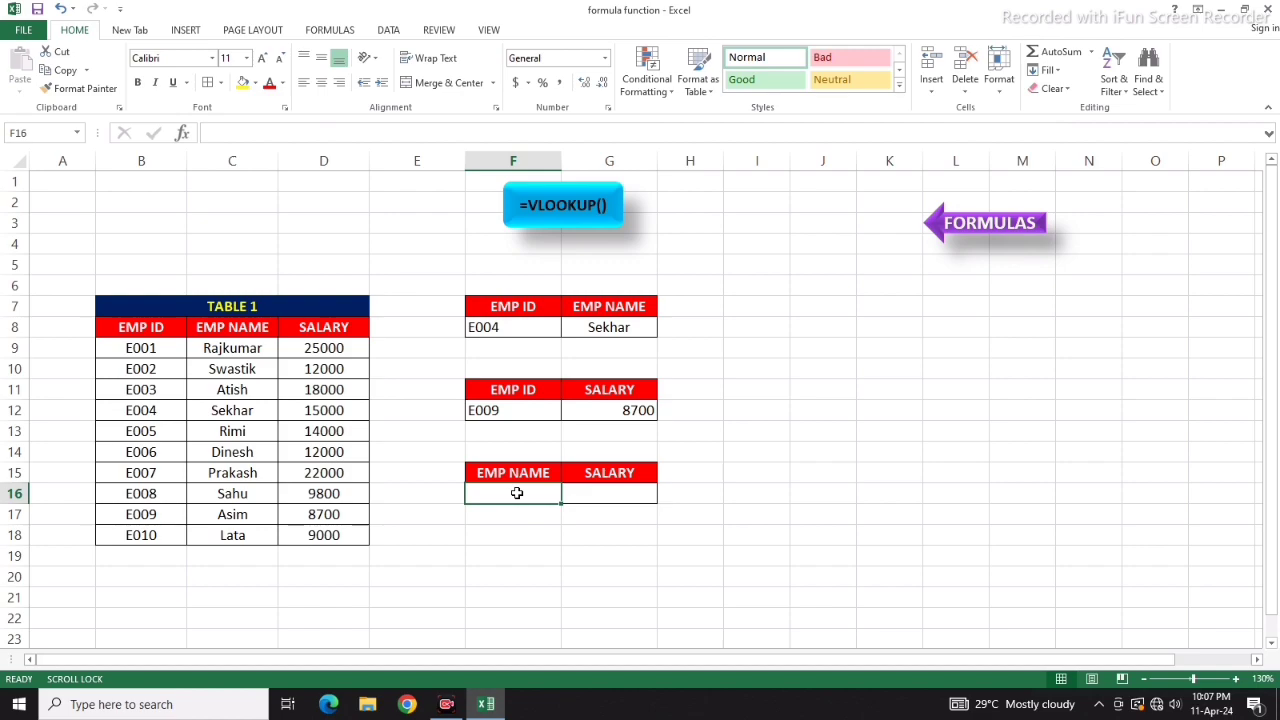
text(Dinesh)
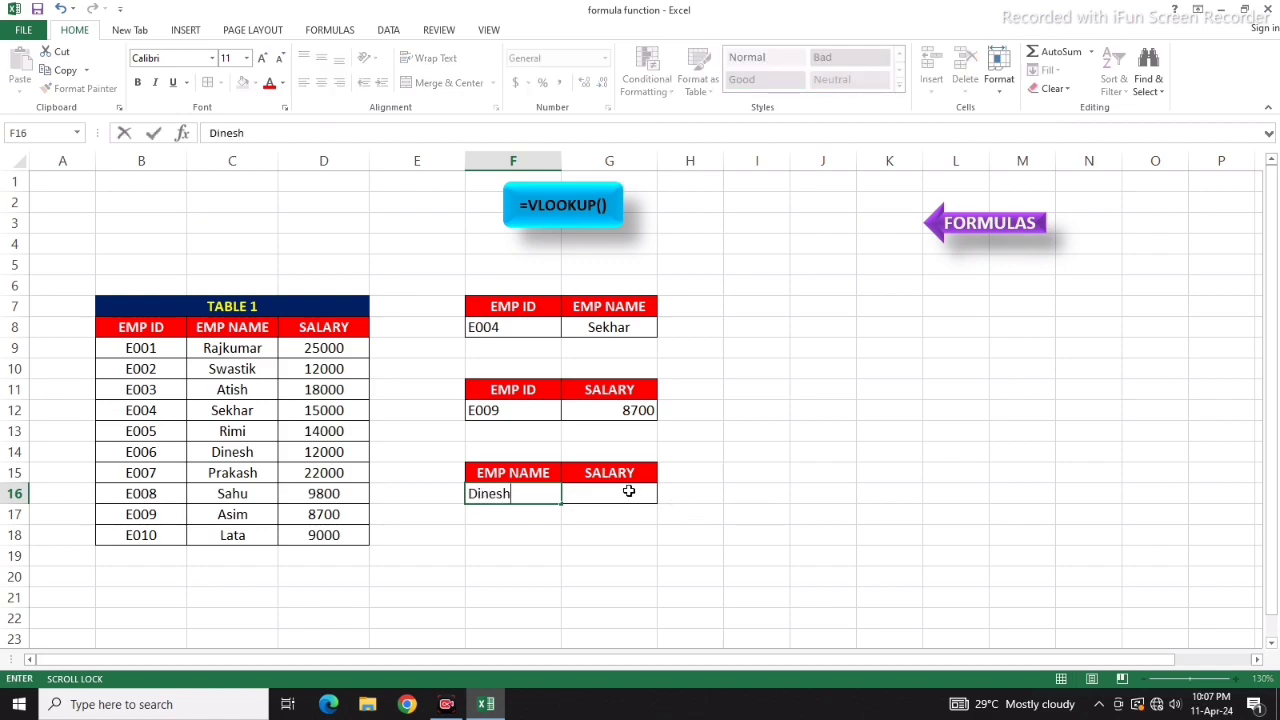
click(631, 493)
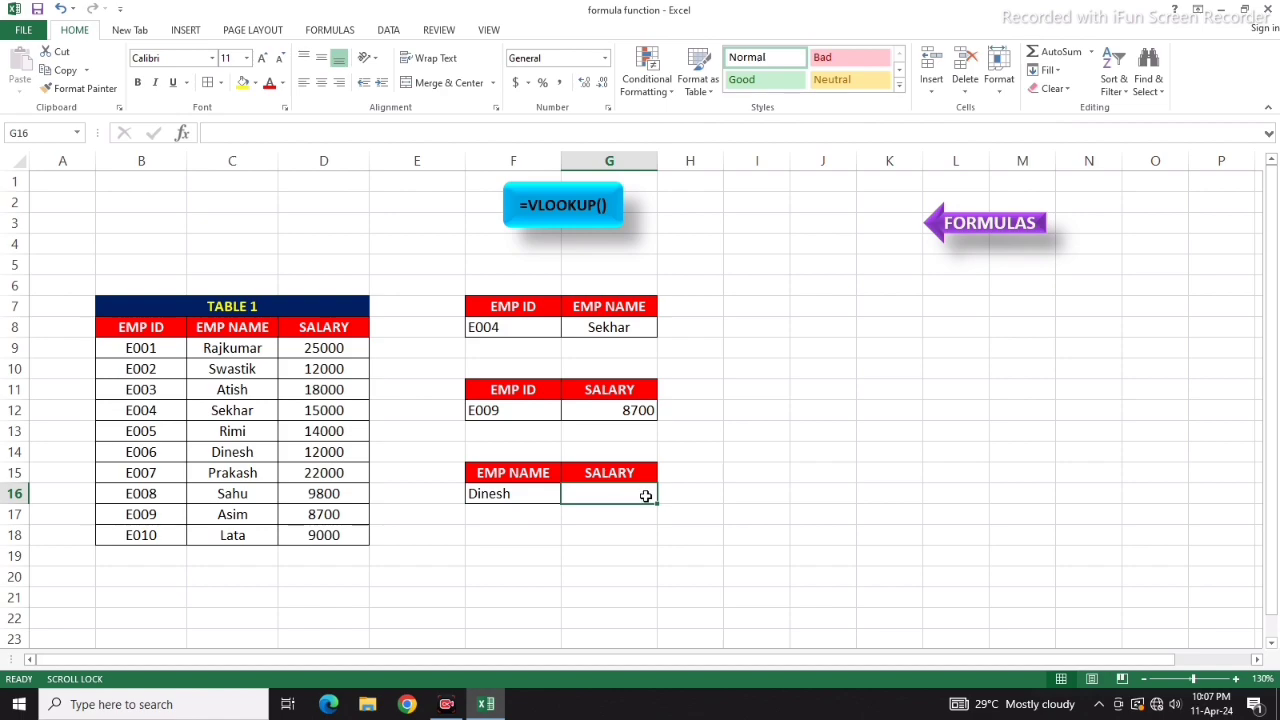
text(=vlo)
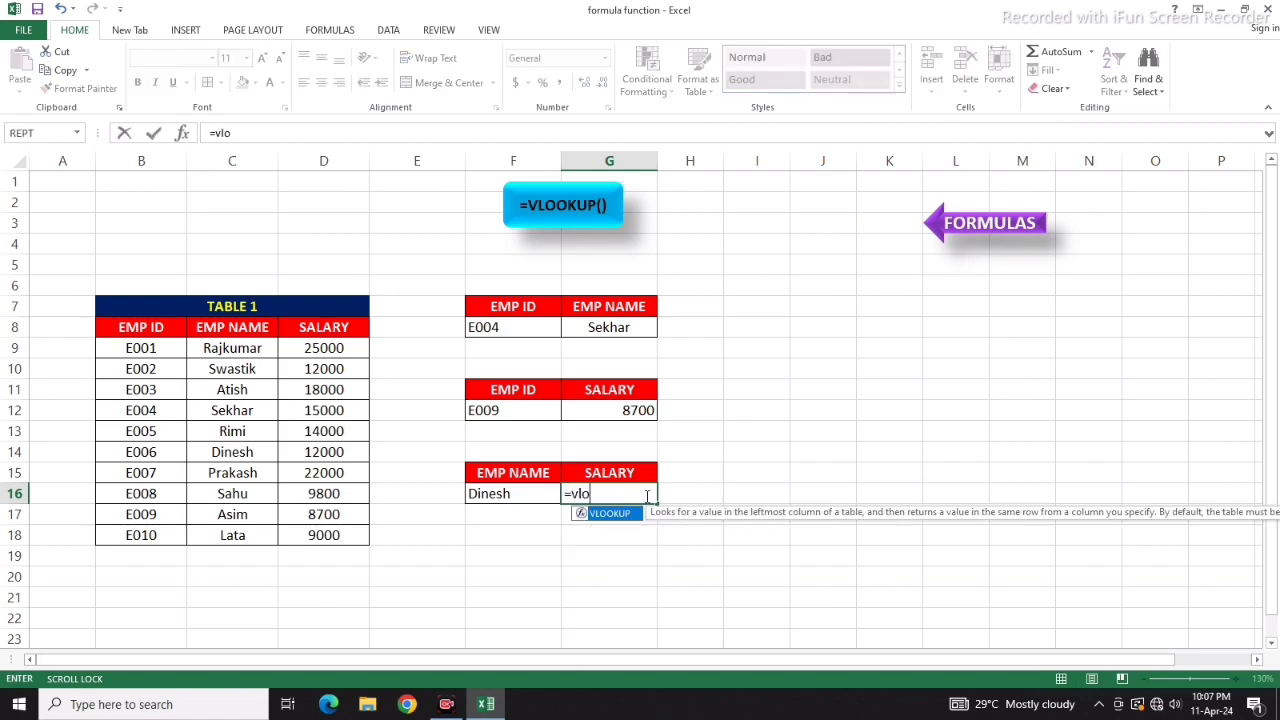
text(okup()
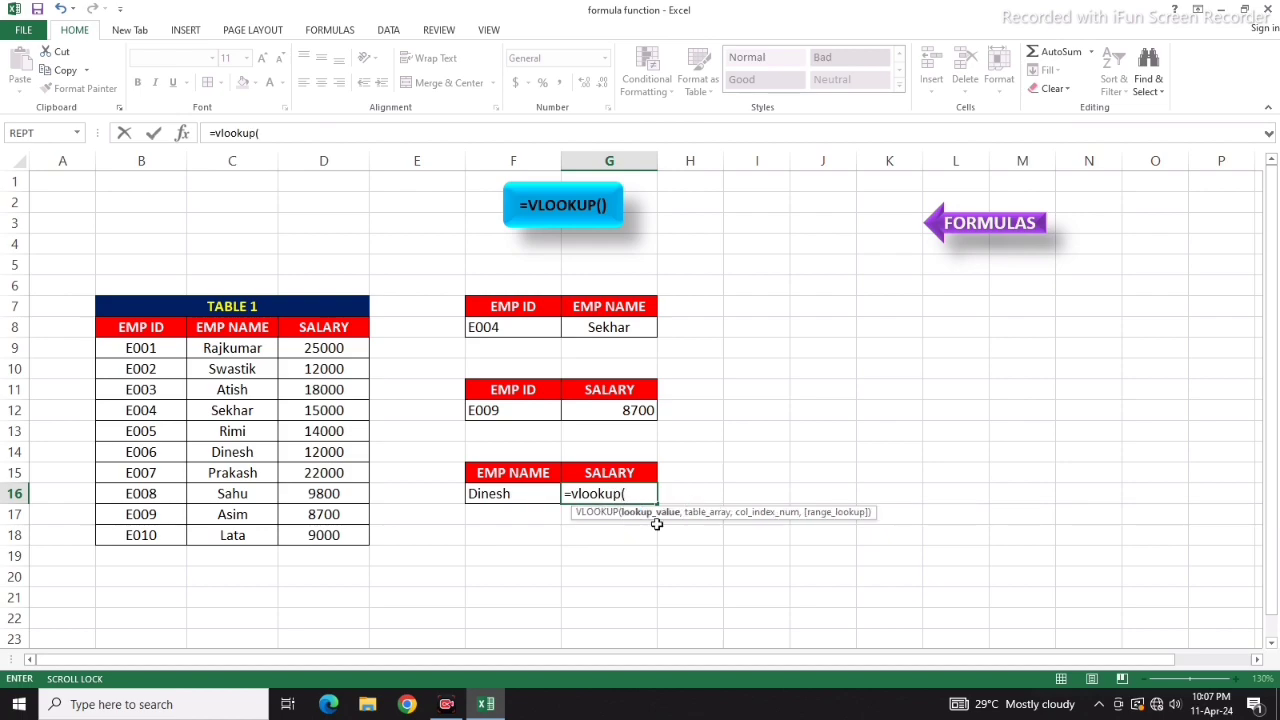
click(505, 495)
text(,)
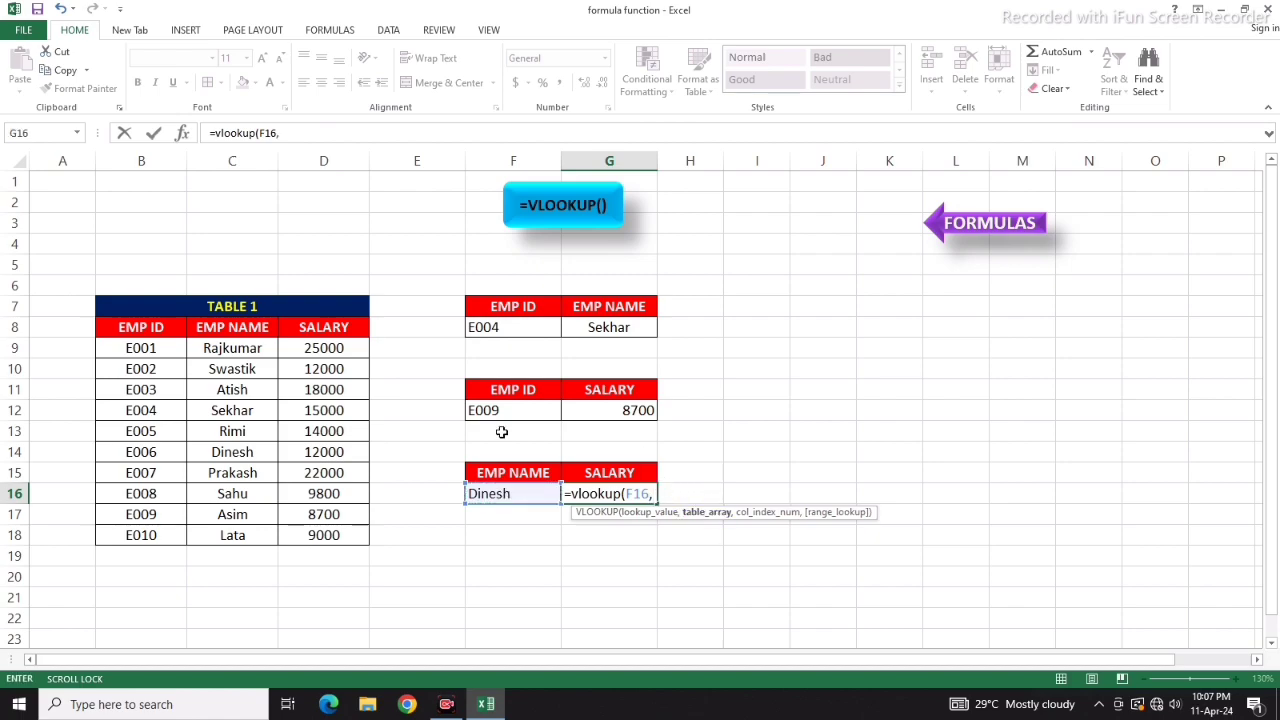
drag(210, 333, 334, 526)
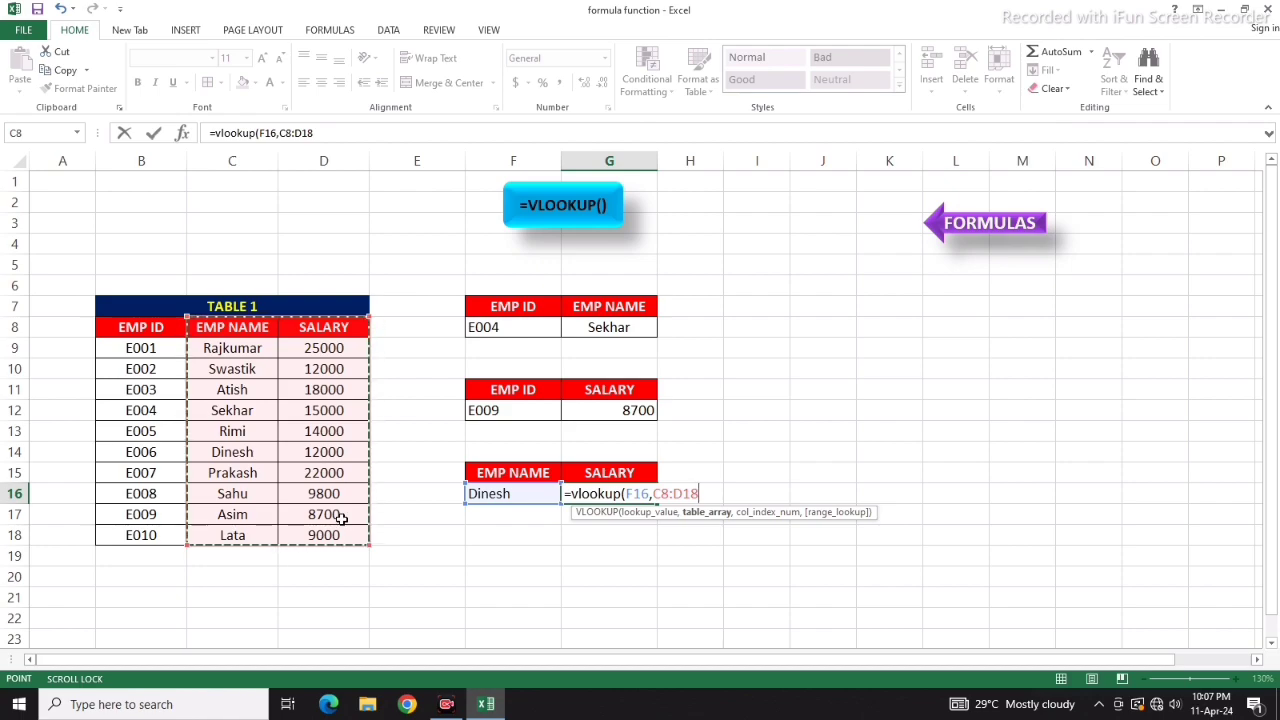
text(,)
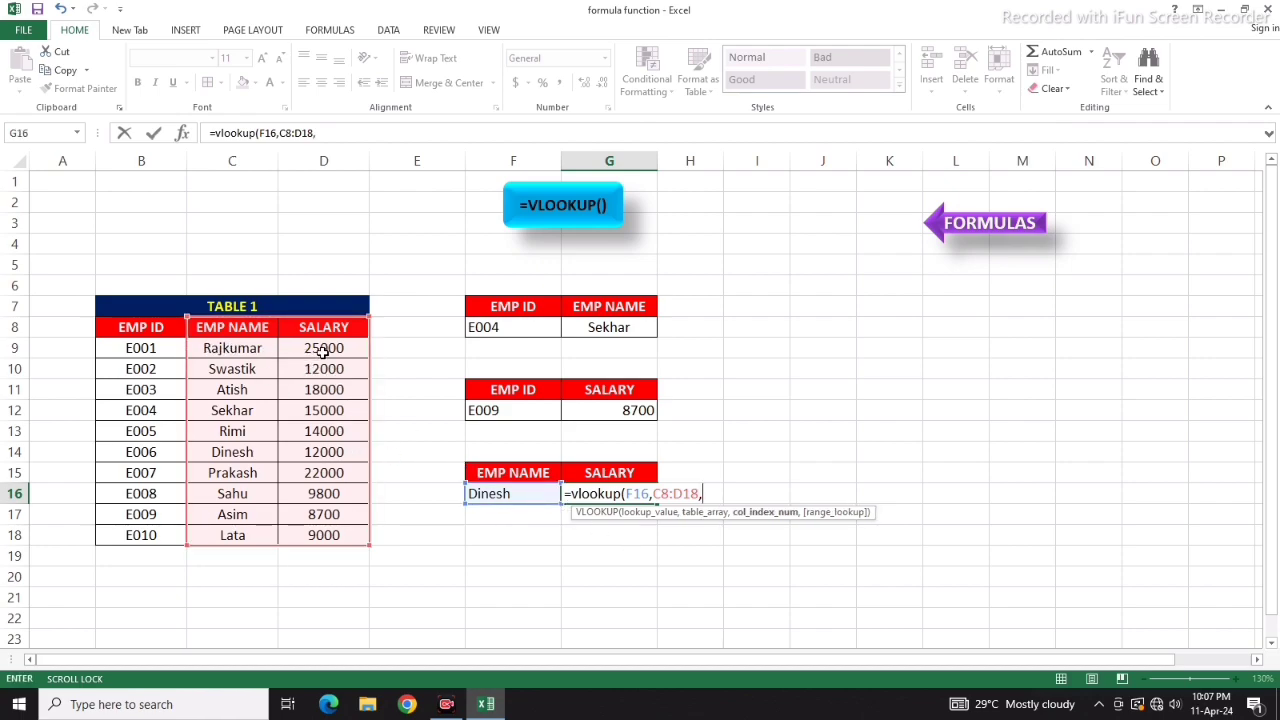
text(2,0)
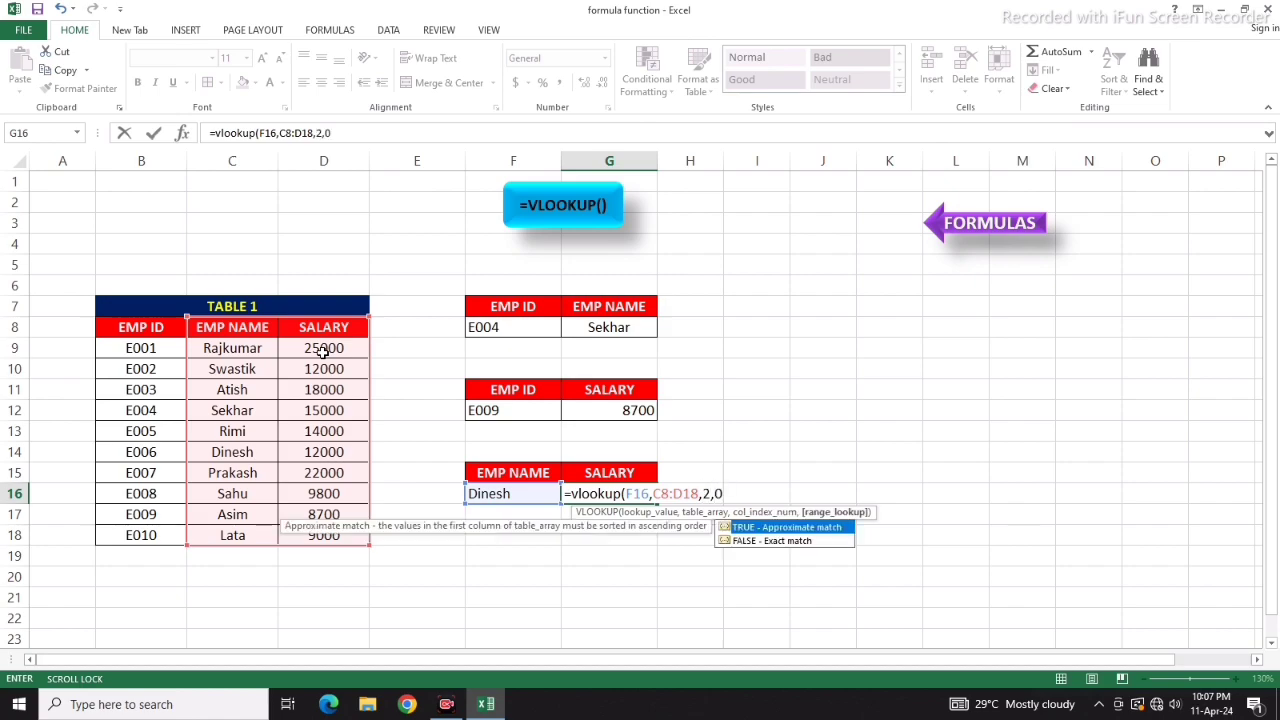
text())
key(Return)
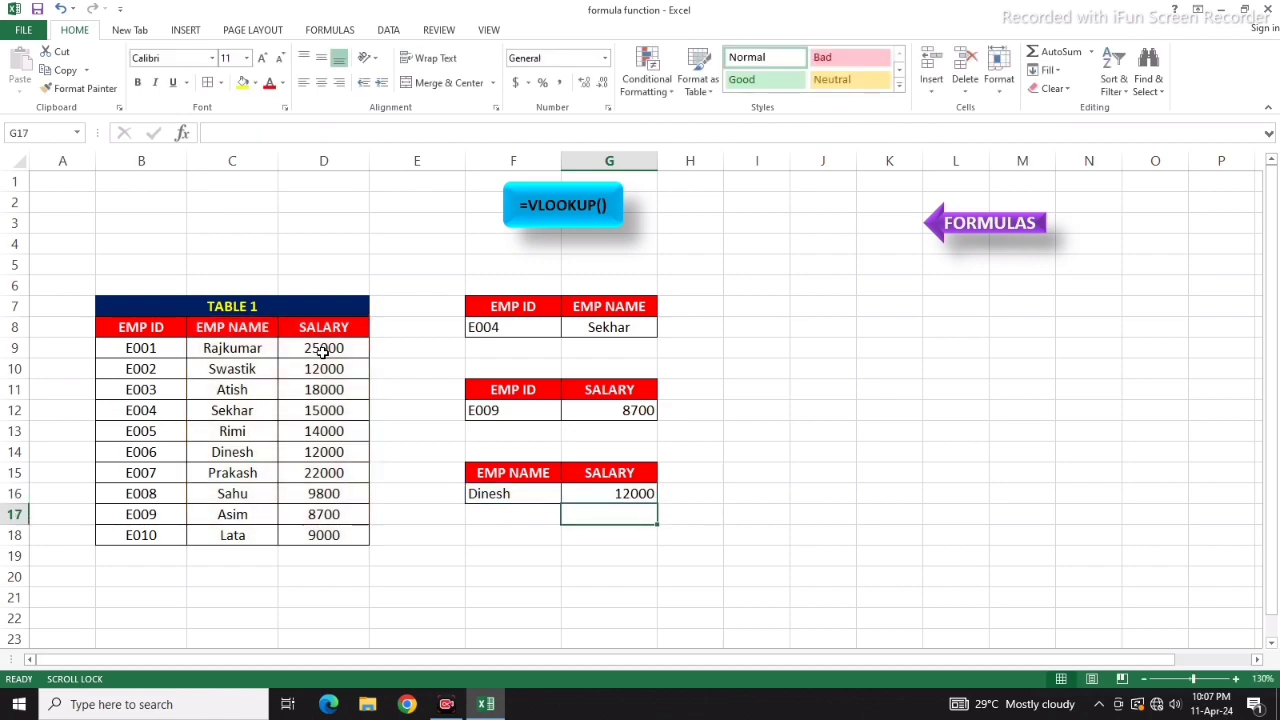
Step: Try B8:D18 as the table range of the G16 VLOOKUP formula, starting at the EMP ID column
double_click(615, 486)
drag(708, 493, 664, 493)
drag(157, 327, 320, 526)
key(Return)
Step: Set the table range of the G16 VLOOKUP formula back to C8:D18 and return to the formula index sheet
double_click(596, 492)
drag(709, 493, 677, 493)
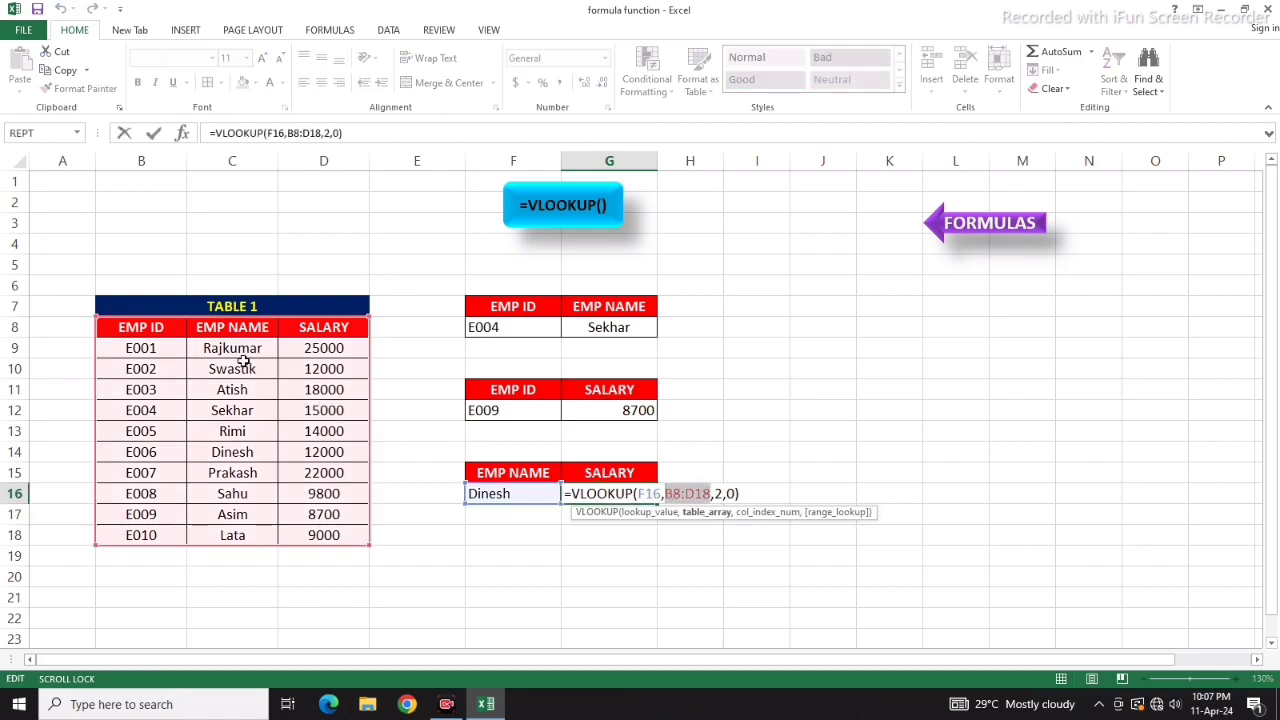
drag(233, 330, 335, 528)
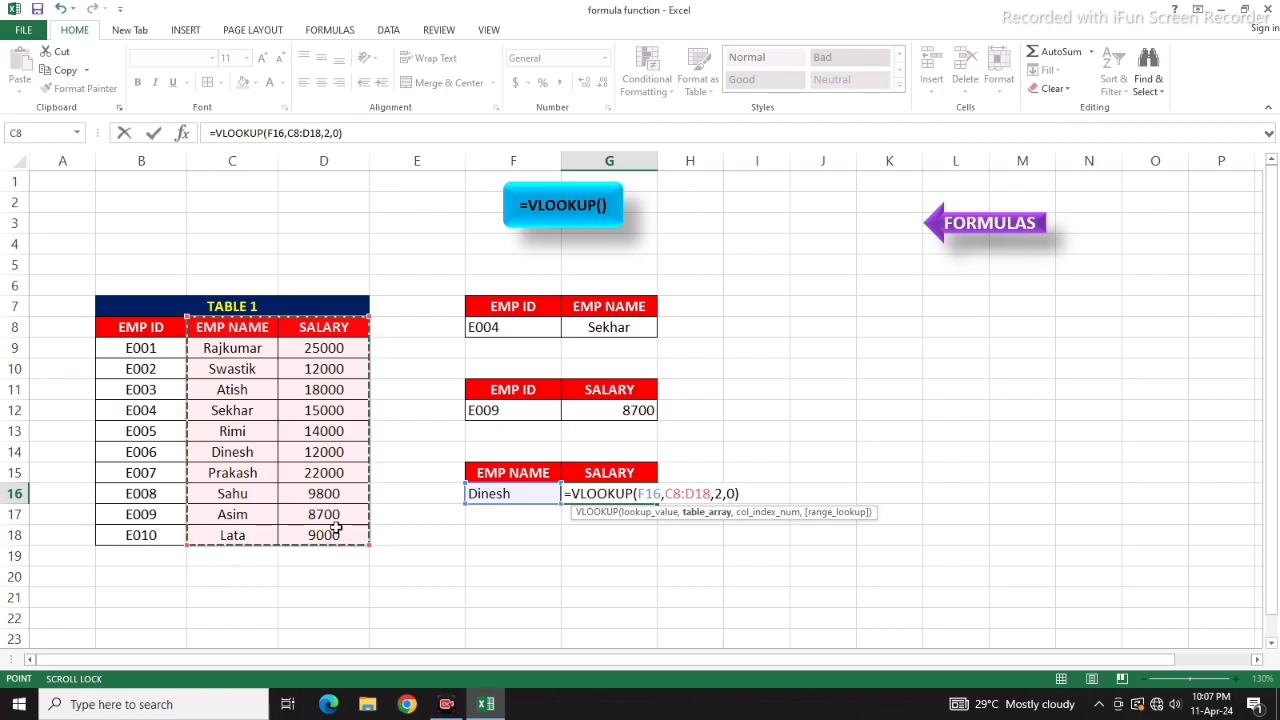
key(Return)
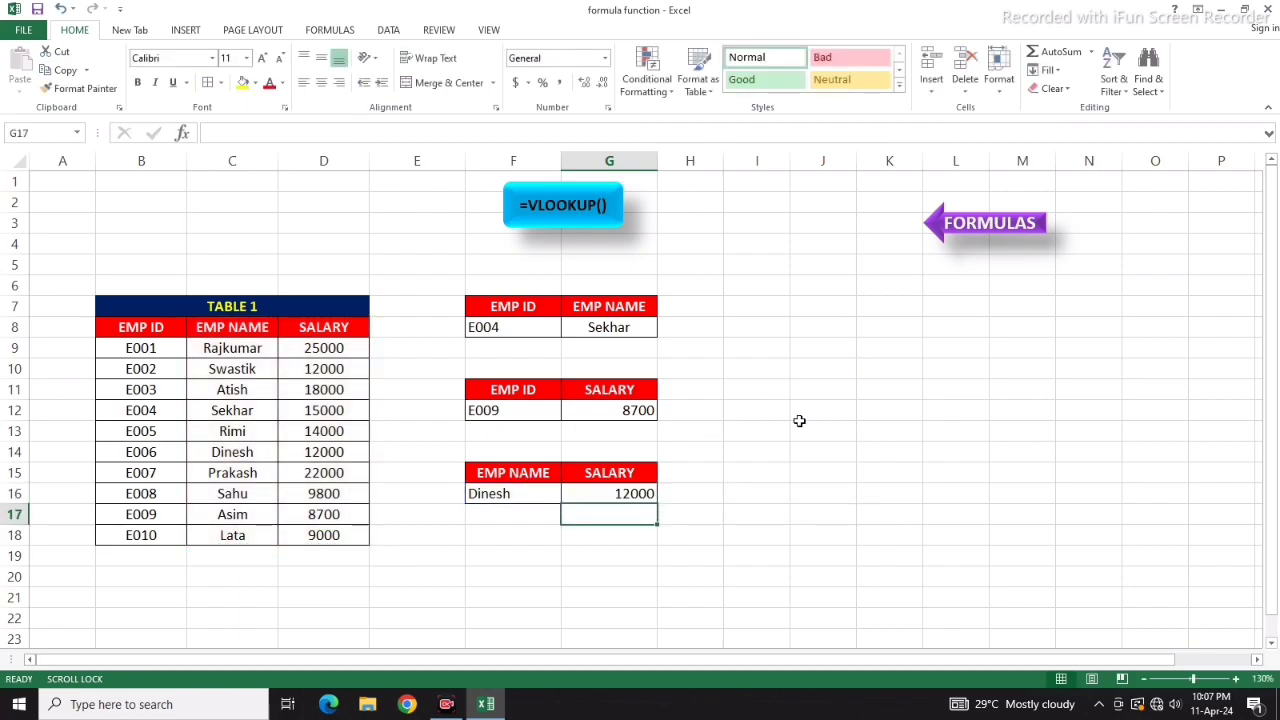
click(955, 220)
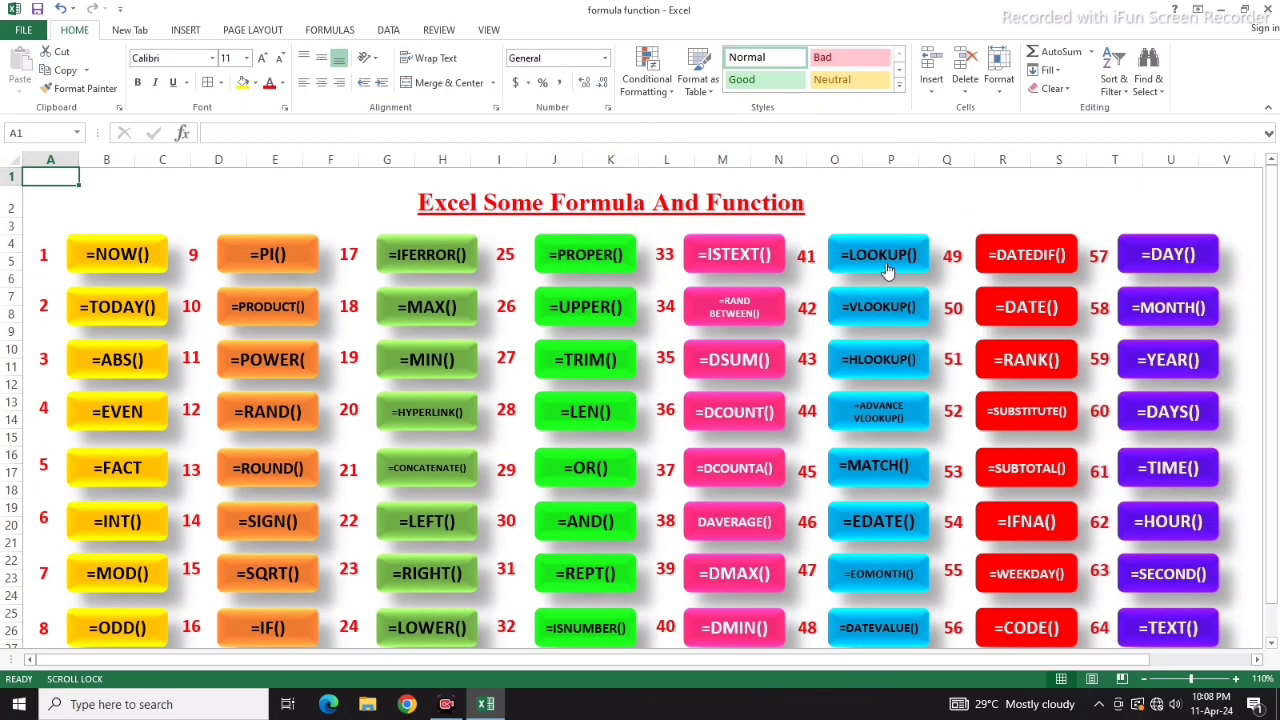